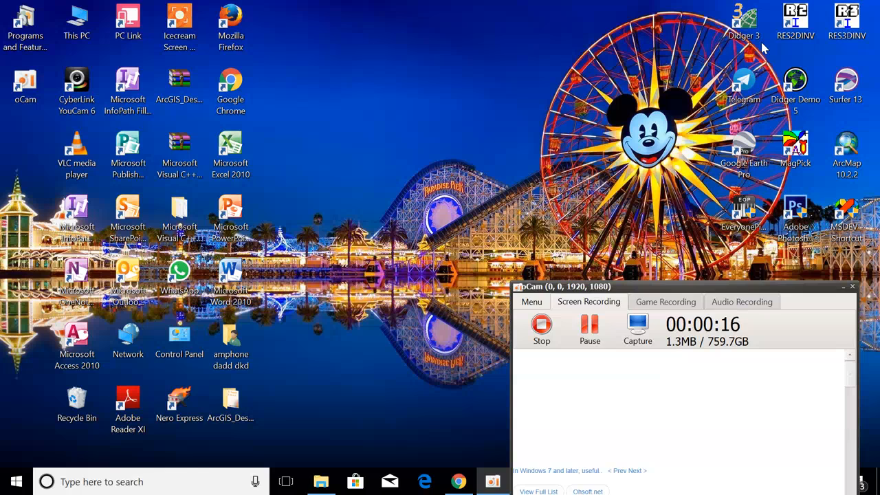
Launch Didger 3 and browse to the D:\A. Education\softwares\Didger 3 folder.
{"action": "double_click", "coordinate": [749, 31]}
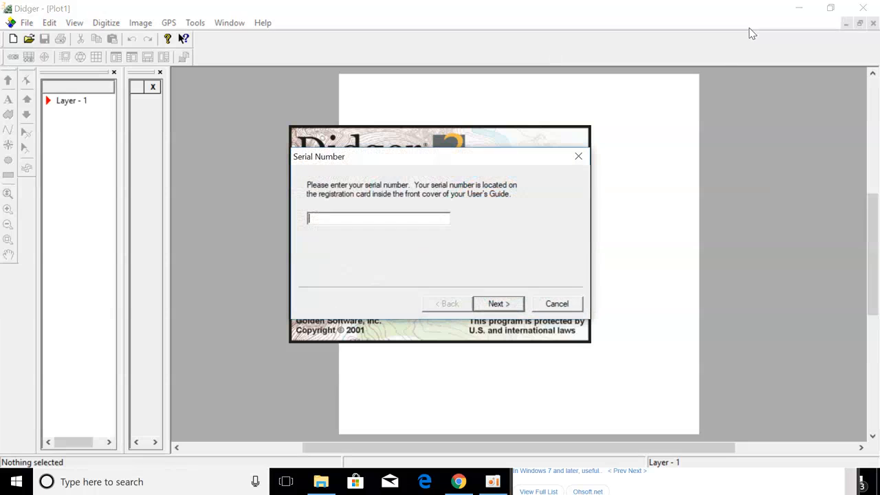
{"action": "left_click", "coordinate": [321, 481]}
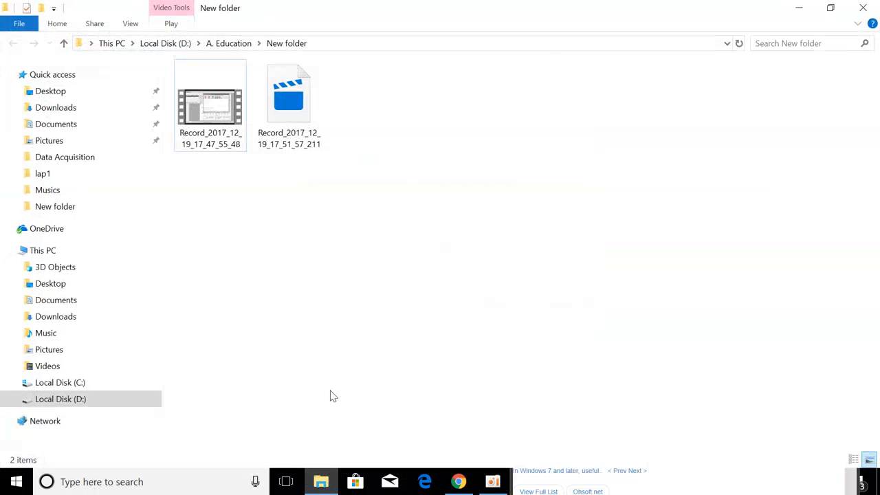
{"action": "left_click", "coordinate": [172, 44]}
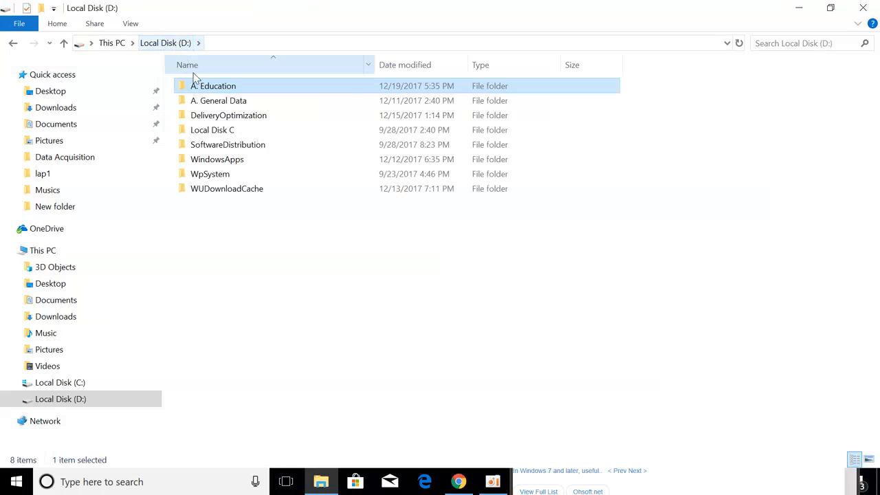
{"action": "double_click", "coordinate": [228, 87]}
{"action": "double_click", "coordinate": [232, 336]}
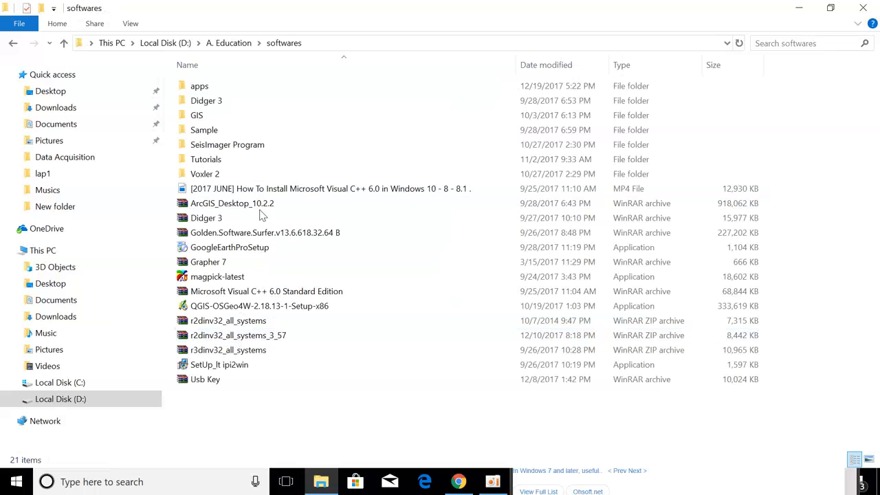
{"action": "double_click", "coordinate": [245, 103]}
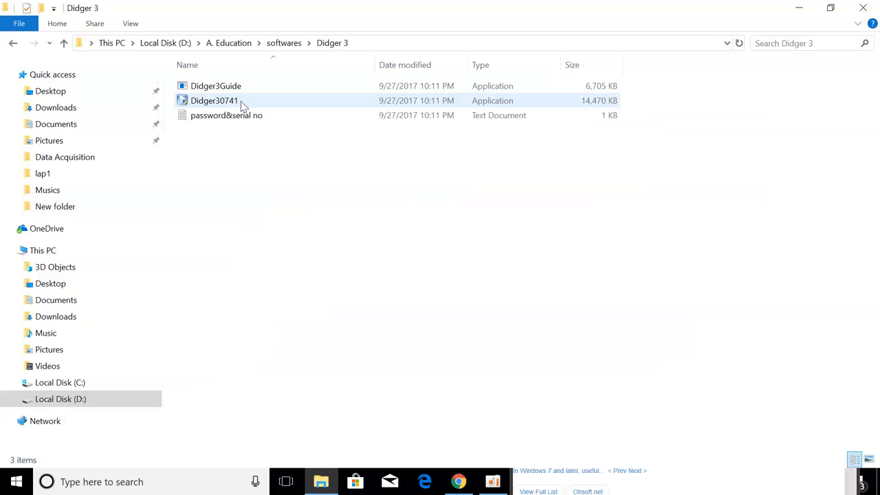
Open the password&serial no text file in Notepad and select the serial number line.
{"action": "double_click", "coordinate": [232, 117]}
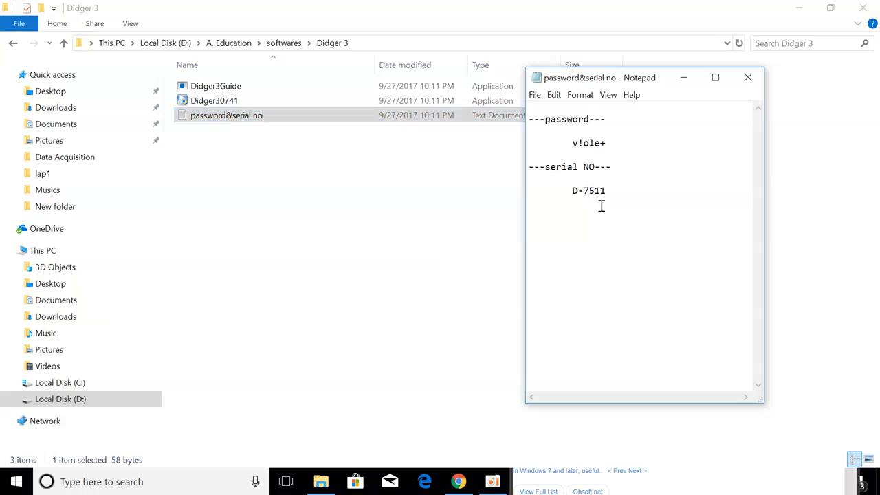
{"action": "left_click_drag", "start_coordinate": [612, 191], "coordinate": [526, 192]}
{"action": "key", "text": "ctrl+c"}
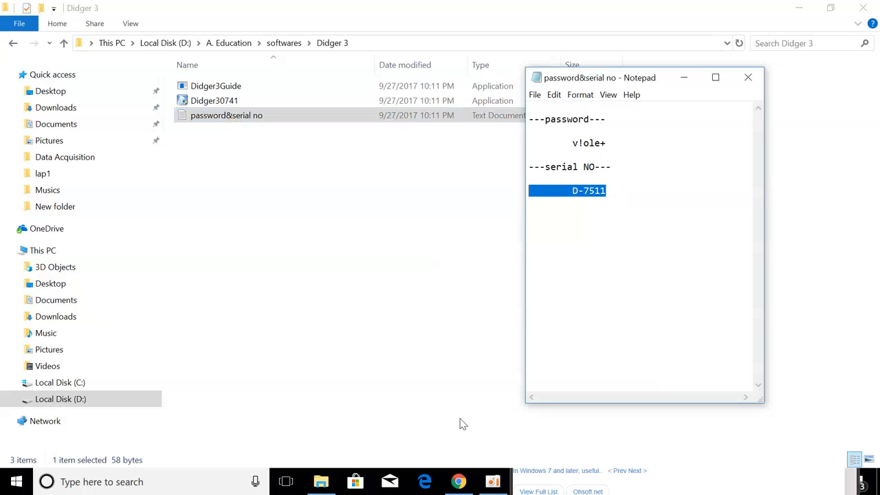
{"action": "left_click", "coordinate": [455, 428]}
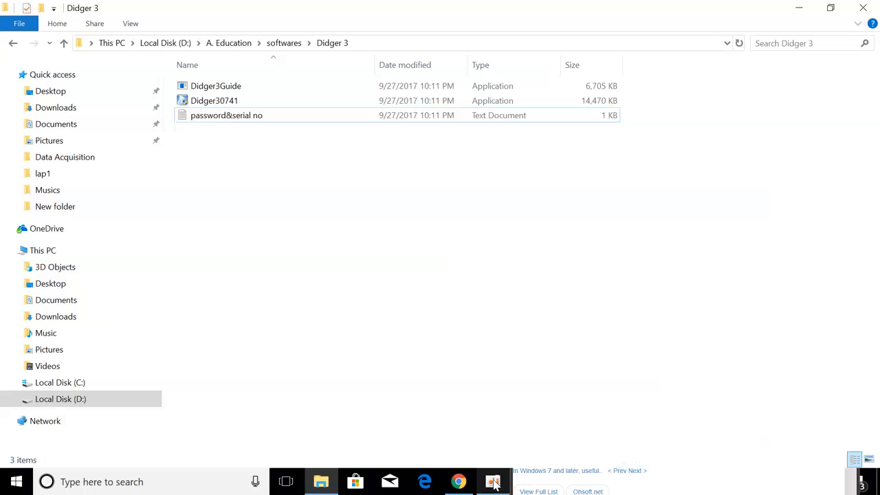
Paste the copied serial number into Didger 3's Serial Number box and finish registration.
{"action": "left_click", "coordinate": [797, 7]}
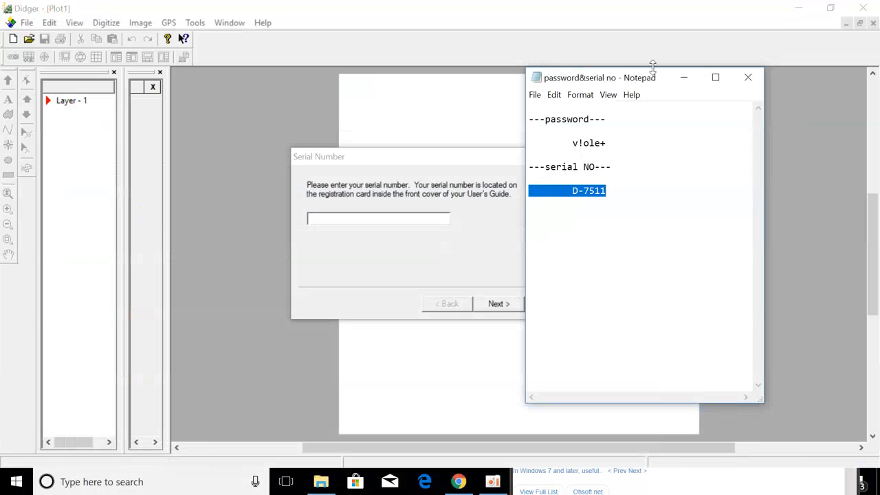
{"action": "left_click", "coordinate": [690, 78]}
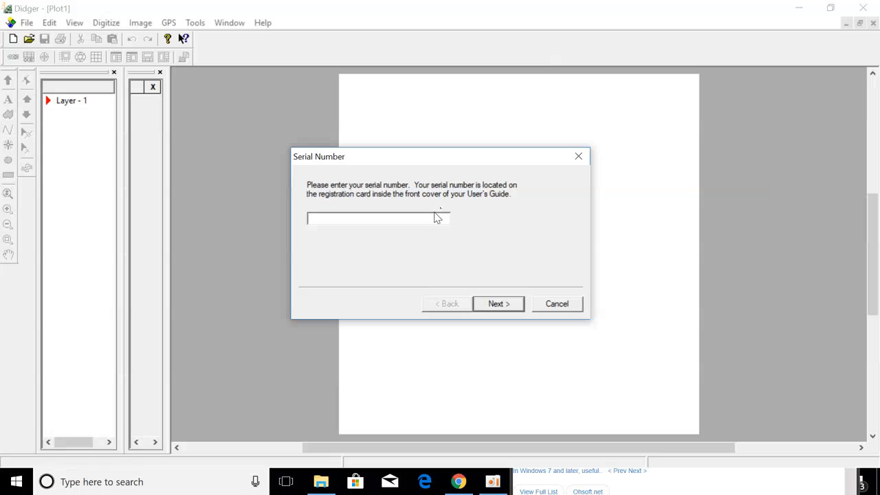
{"action": "key", "text": "ctrl+v"}
{"action": "left_click", "coordinate": [499, 310]}
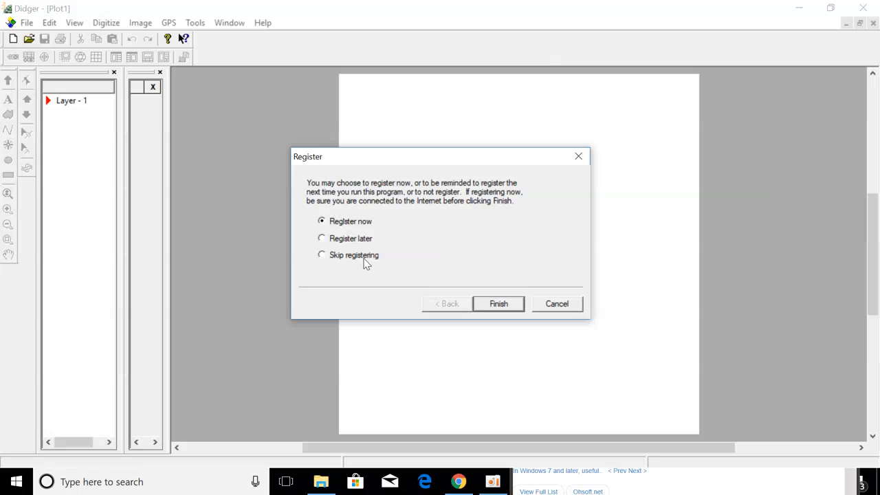
{"action": "left_click", "coordinate": [501, 305]}
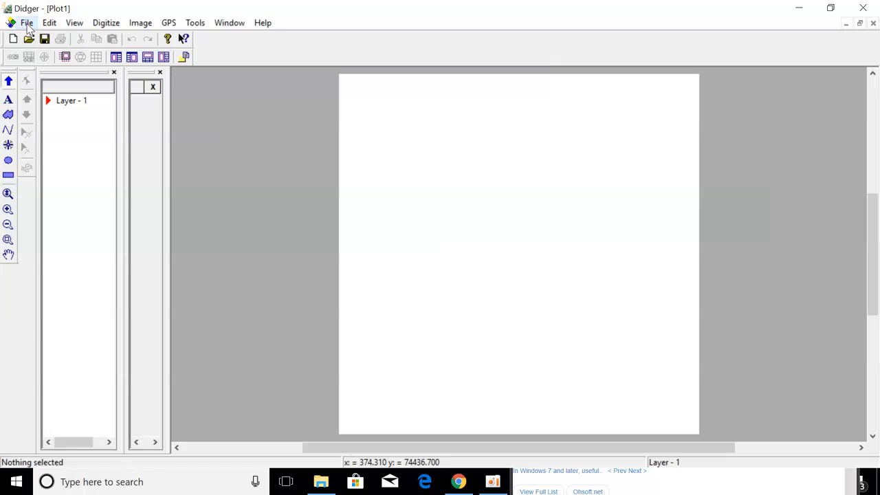
Choose File > Import Bitmap > Into Raster Project.
{"action": "left_click", "coordinate": [27, 23]}
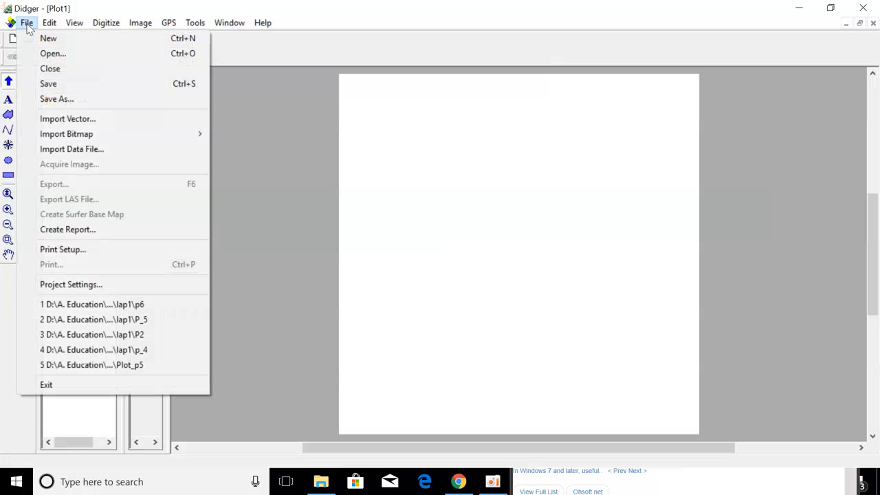
{"action": "mouse_move", "coordinate": [65, 141]}
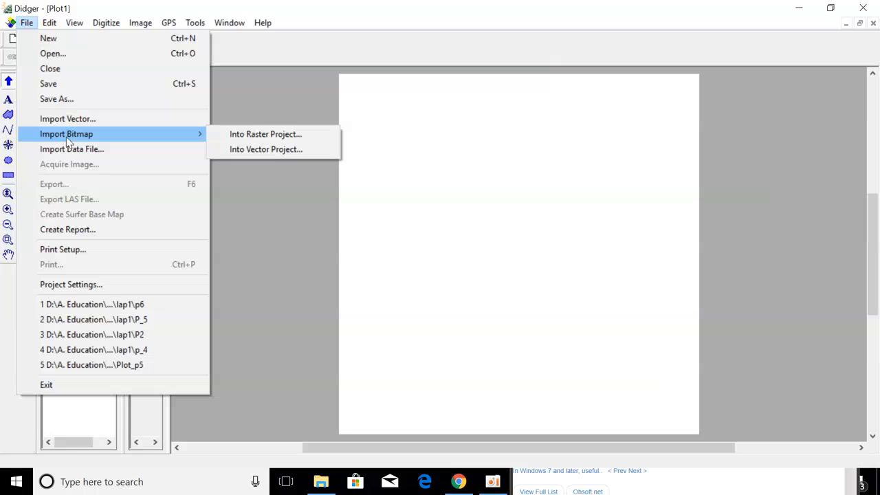
{"action": "left_click", "coordinate": [267, 135]}
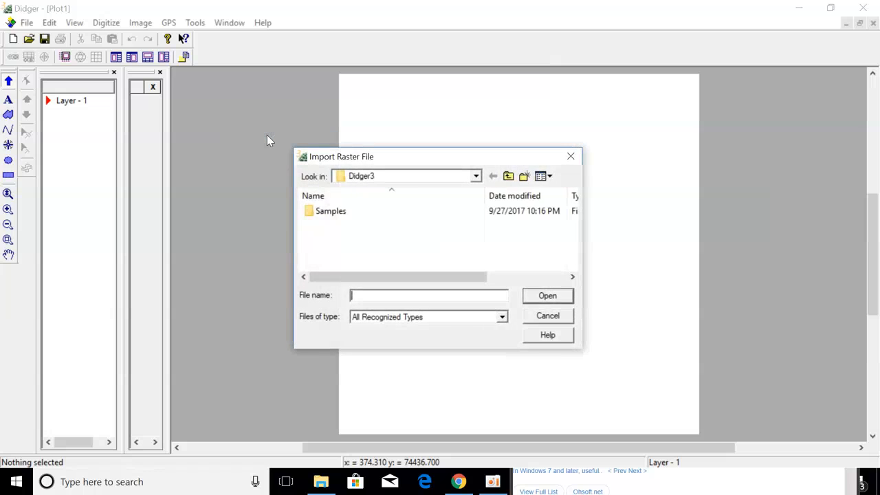
Browse to the D:\A. Education\...\Geophysic Method\Radioactive\Homwork\lap1 folder.
{"action": "left_click", "coordinate": [475, 177]}
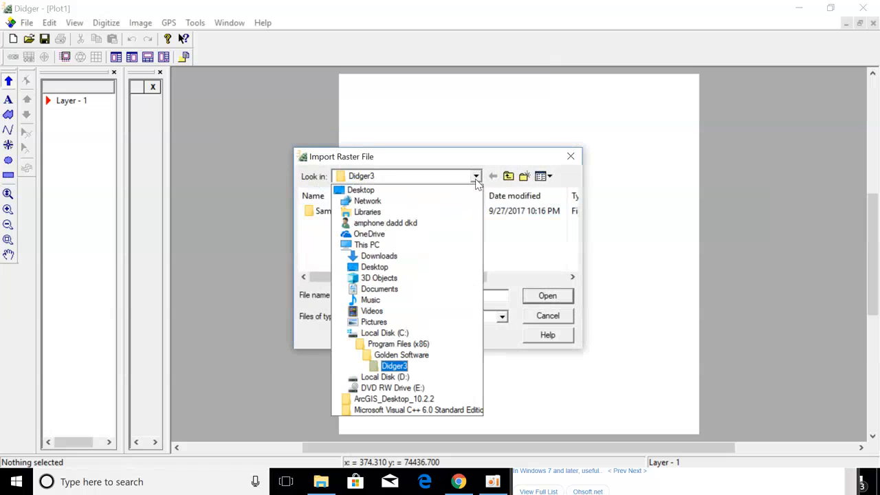
{"action": "left_click", "coordinate": [384, 376]}
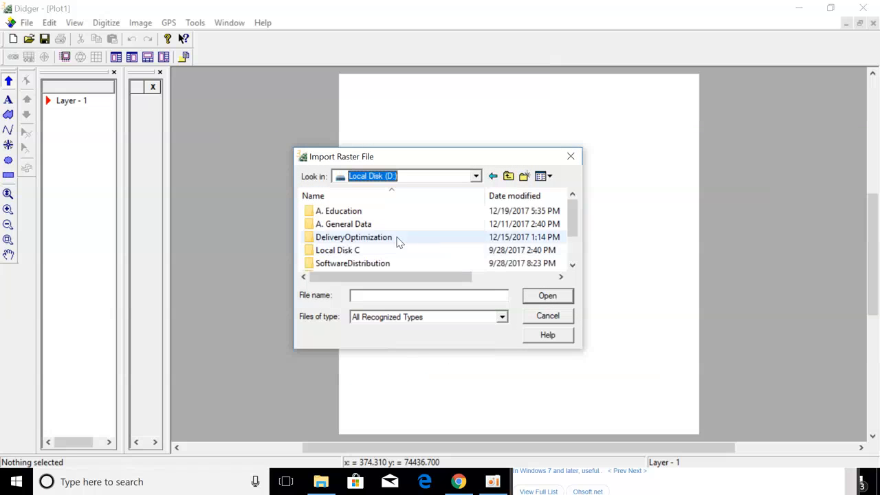
{"action": "double_click", "coordinate": [364, 213]}
{"action": "scroll", "coordinate": [376, 241], "scroll_direction": "down", "scroll_amount": 1}
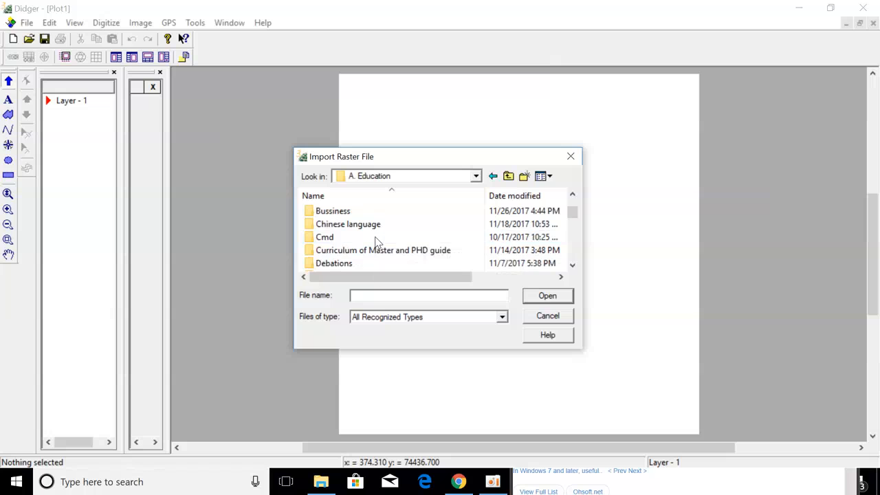
{"action": "scroll", "coordinate": [383, 229], "scroll_direction": "up", "scroll_amount": 1}
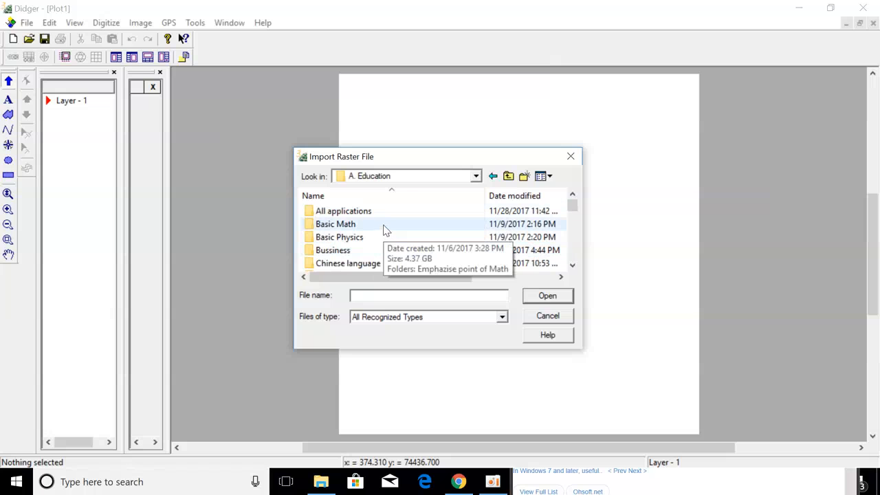
{"action": "scroll", "coordinate": [384, 236], "scroll_direction": "down", "scroll_amount": 4}
{"action": "scroll", "coordinate": [385, 235], "scroll_direction": "up", "scroll_amount": 4}
{"action": "scroll", "coordinate": [385, 237], "scroll_direction": "down", "scroll_amount": 2}
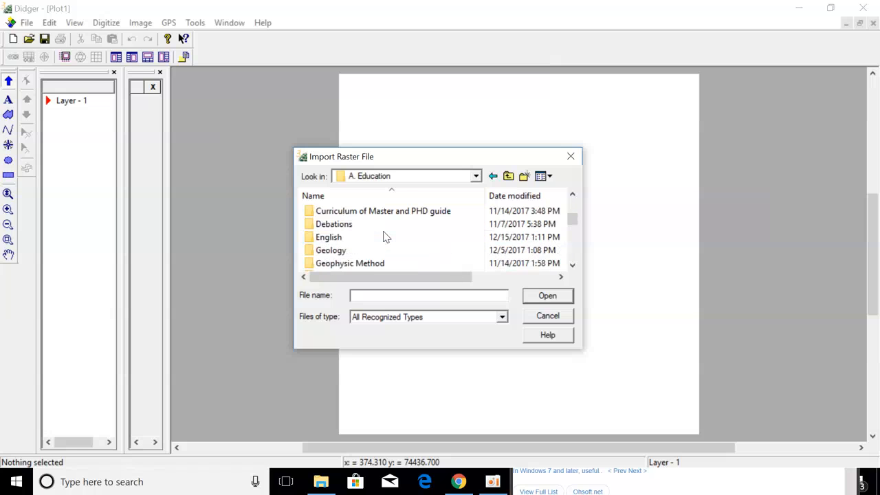
{"action": "scroll", "coordinate": [385, 236], "scroll_direction": "up", "scroll_amount": 2}
{"action": "scroll", "coordinate": [385, 237], "scroll_direction": "down", "scroll_amount": 3}
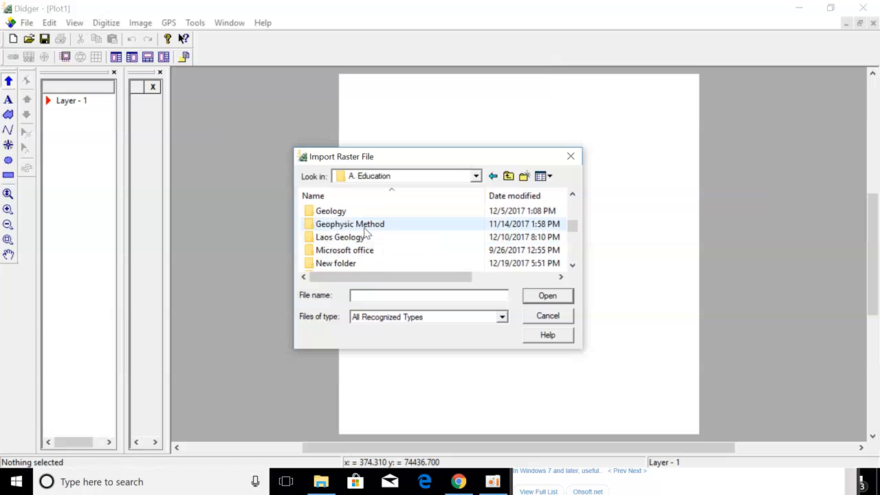
{"action": "double_click", "coordinate": [365, 227]}
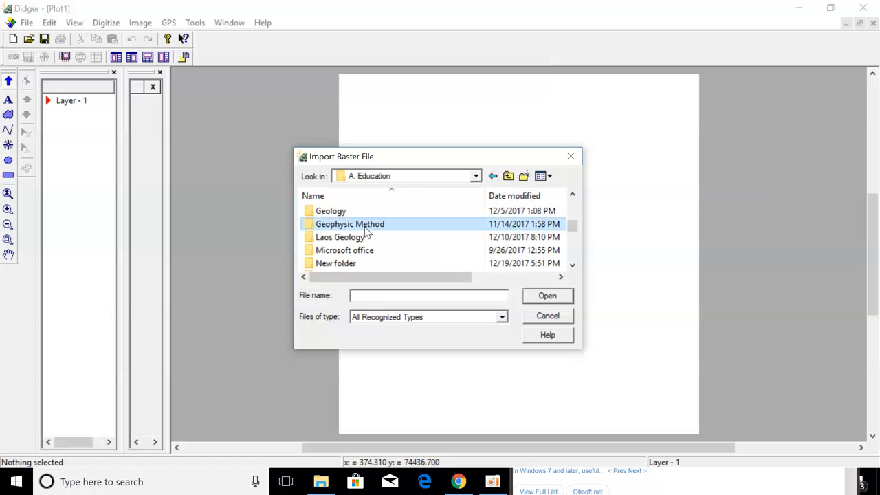
{"action": "scroll", "coordinate": [382, 229], "scroll_direction": "down", "scroll_amount": 2}
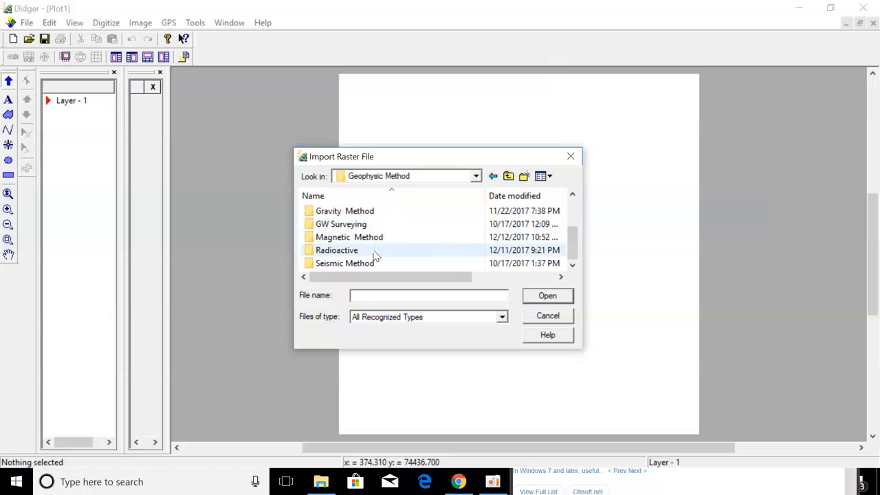
{"action": "double_click", "coordinate": [376, 256]}
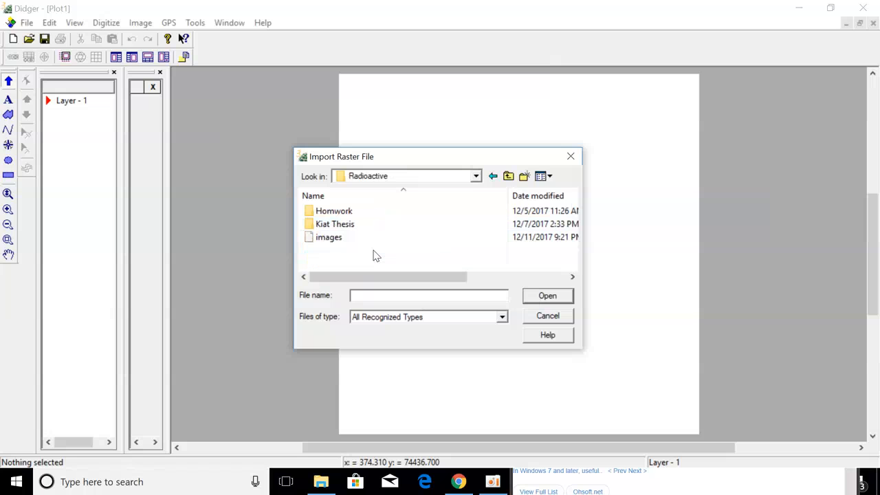
{"action": "double_click", "coordinate": [363, 213]}
{"action": "double_click", "coordinate": [353, 213]}
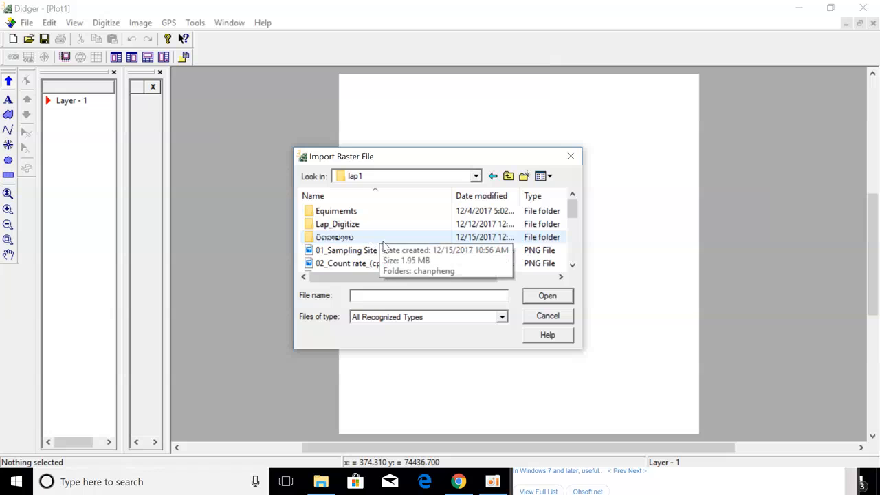
Select the 06_eTh (ppm) image and open it for import.
{"action": "scroll", "coordinate": [385, 246], "scroll_direction": "down", "scroll_amount": 1}
{"action": "scroll", "coordinate": [385, 248], "scroll_direction": "down", "scroll_amount": 1}
{"action": "scroll", "coordinate": [381, 251], "scroll_direction": "up", "scroll_amount": 1}
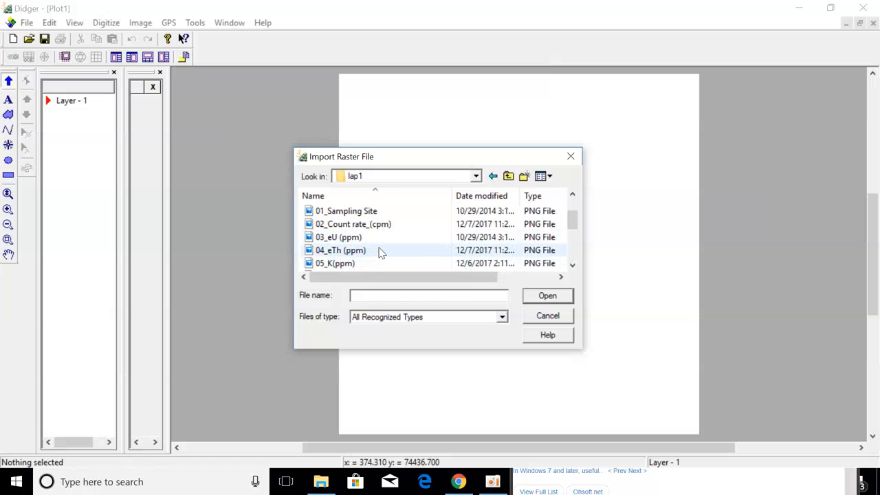
{"action": "scroll", "coordinate": [380, 253], "scroll_direction": "down", "scroll_amount": 1}
{"action": "left_click", "coordinate": [371, 237]}
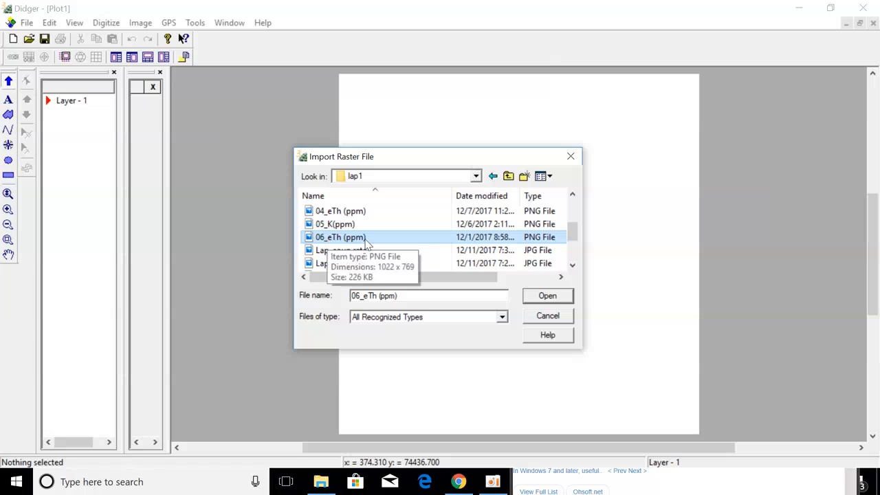
{"action": "left_click", "coordinate": [558, 297]}
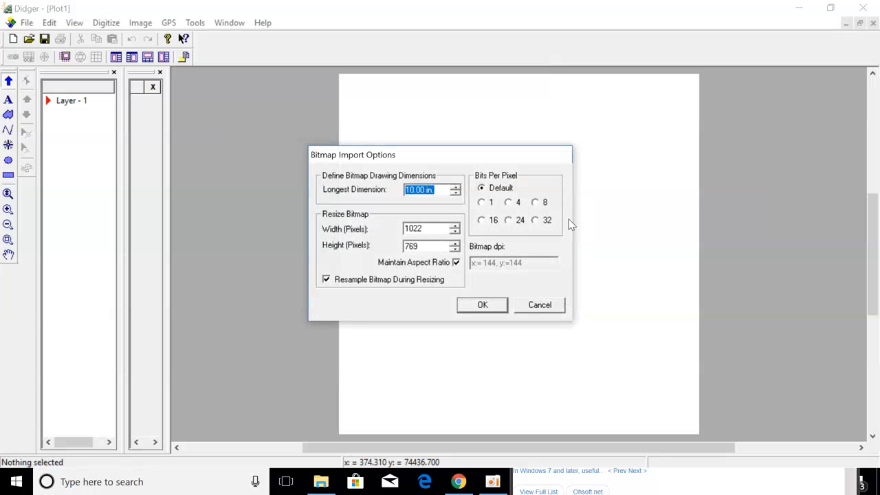
Accept the default Bitmap Import Options to place the 06_eTh (ppm) map on Layer 1.
{"action": "left_click", "coordinate": [482, 305]}
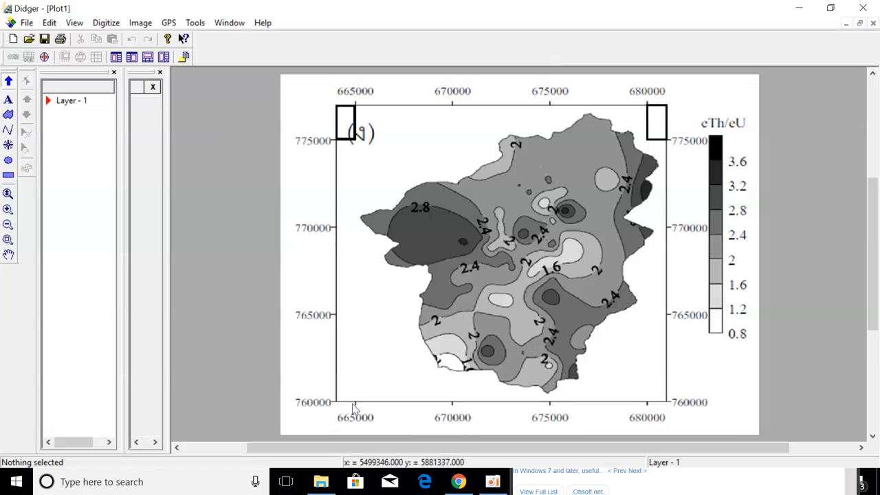
{"action": "left_click", "coordinate": [140, 23]}
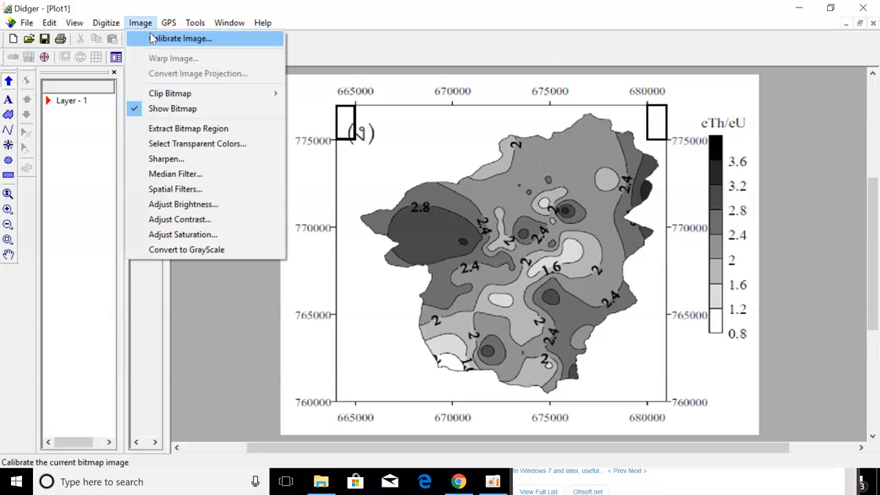
Start Calibrate Image with Cartesian coordinates and linear axes, choose calibration units, and continue.
{"action": "left_click", "coordinate": [153, 38]}
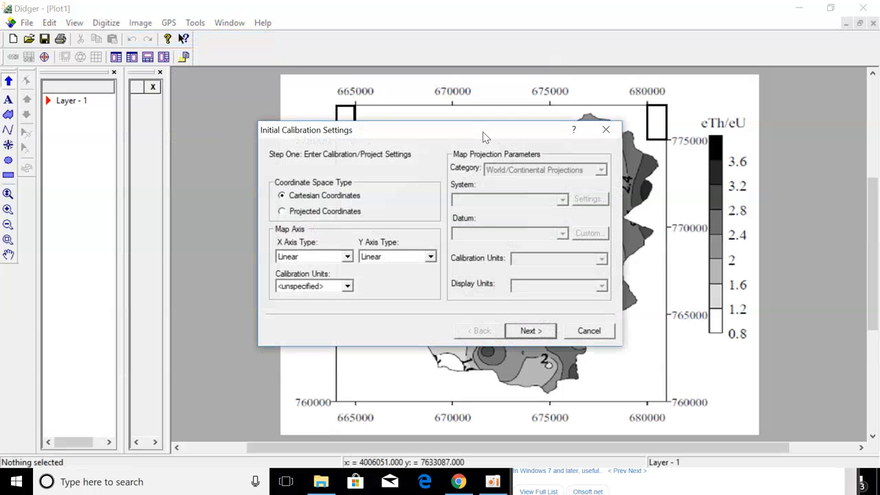
{"action": "left_click_drag", "start_coordinate": [486, 137], "coordinate": [625, 66]}
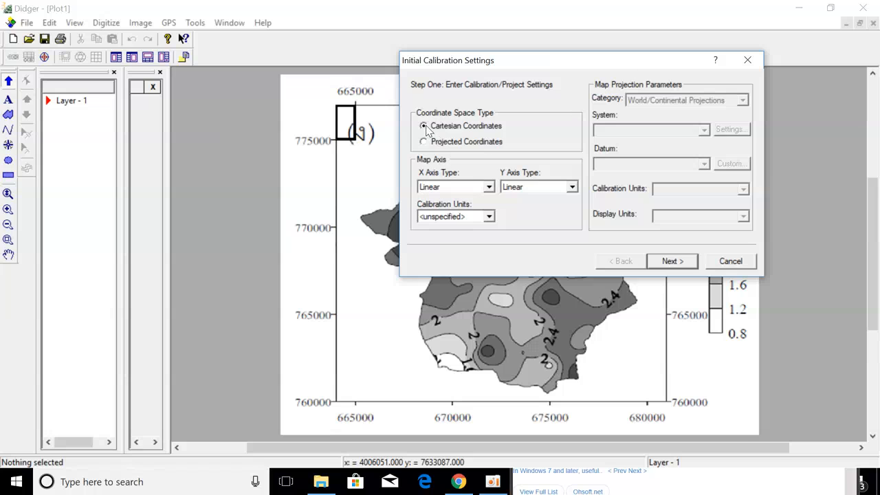
{"action": "left_click", "coordinate": [489, 217]}
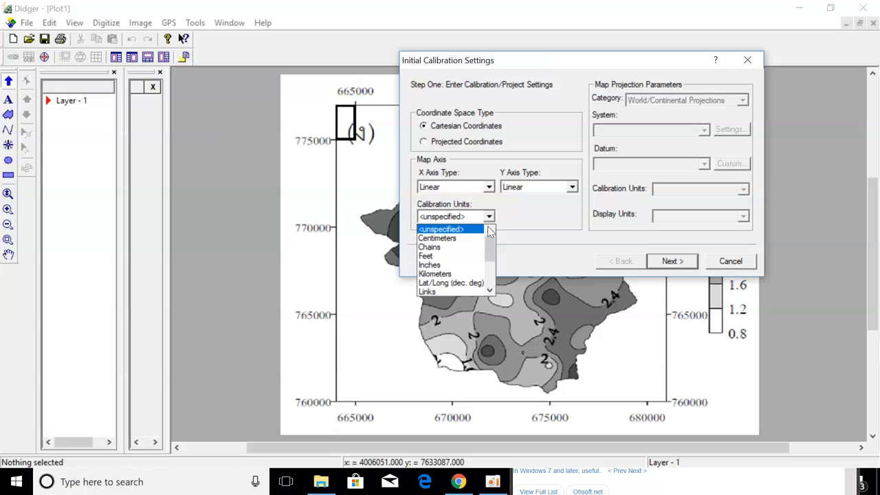
{"action": "scroll", "coordinate": [481, 279], "scroll_direction": "down", "scroll_amount": 1}
{"action": "left_click", "coordinate": [442, 275]}
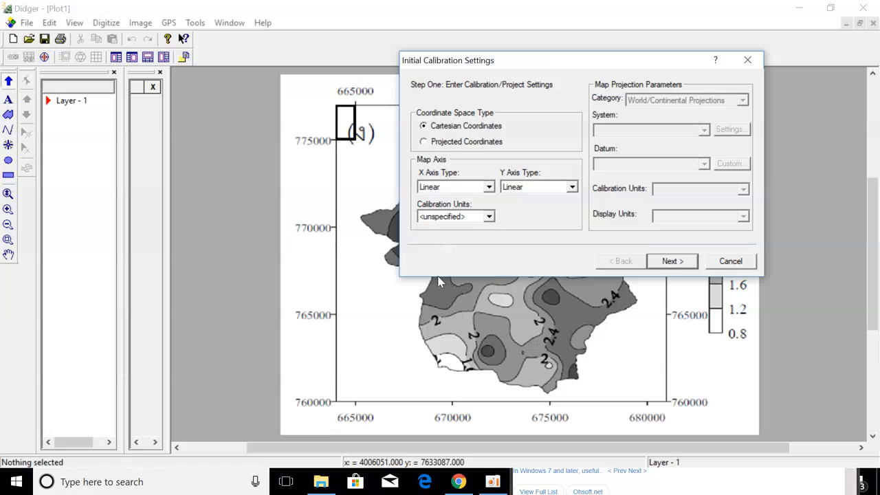
{"action": "left_click", "coordinate": [670, 261]}
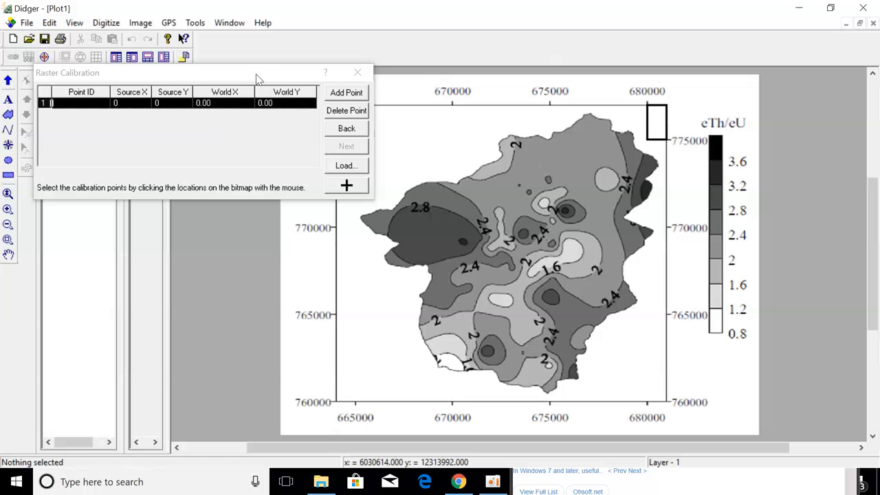
Change the calibration marker colour to cyan.
{"action": "left_click_drag", "start_coordinate": [255, 77], "coordinate": [338, 182]}
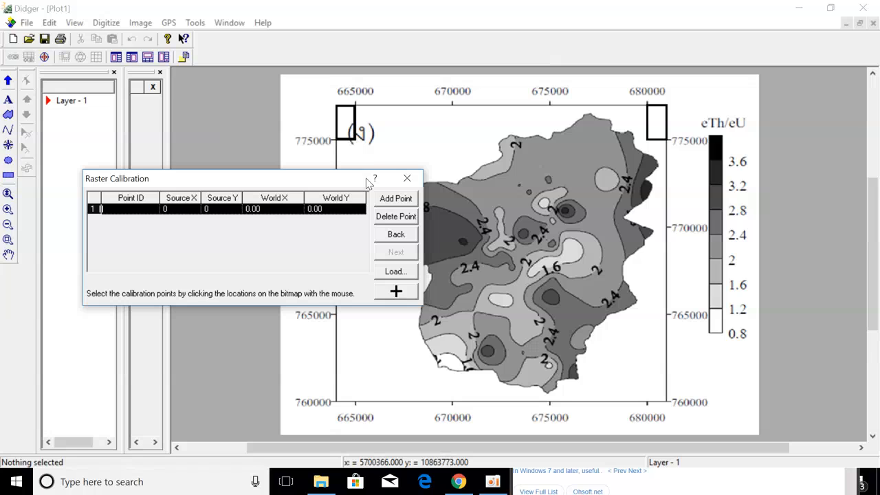
{"action": "left_click", "coordinate": [397, 293]}
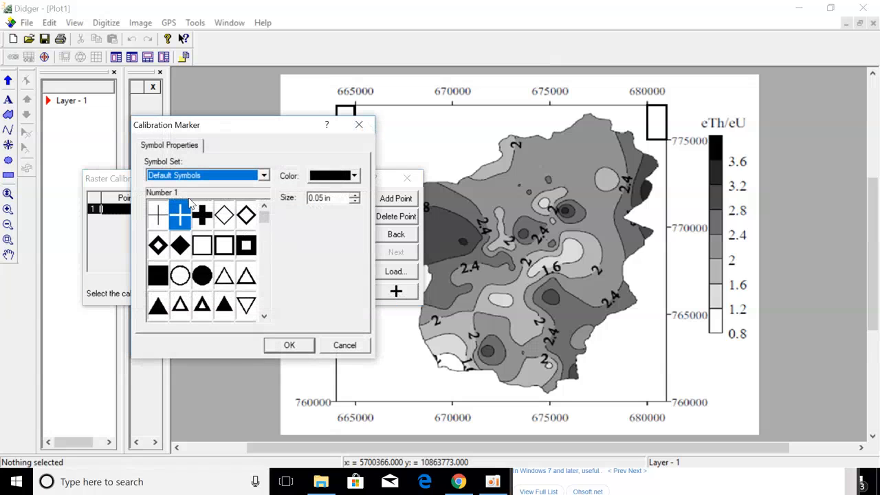
{"action": "mouse_move", "coordinate": [264, 221]}
{"action": "left_mouse_down"}
{"action": "mouse_move", "coordinate": [265, 229]}
{"action": "mouse_move", "coordinate": [264, 219]}
{"action": "left_mouse_up"}
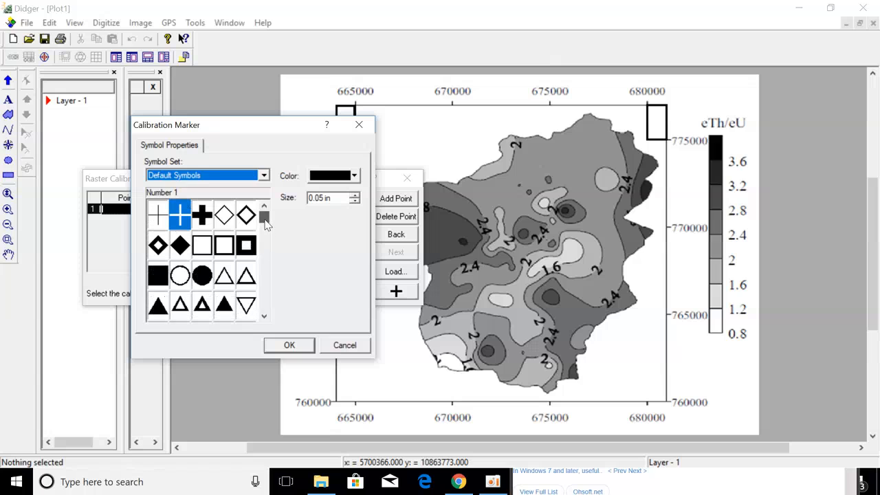
{"action": "left_click", "coordinate": [354, 176]}
{"action": "left_click", "coordinate": [341, 226]}
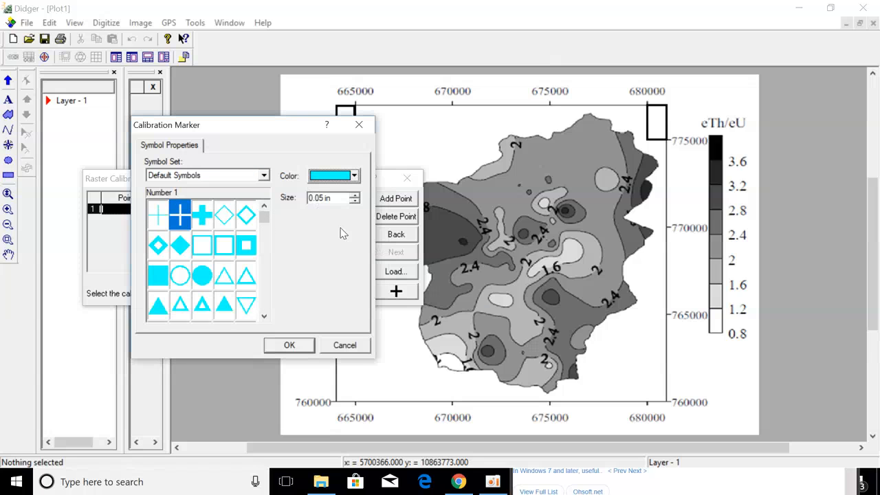
{"action": "left_click", "coordinate": [305, 347]}
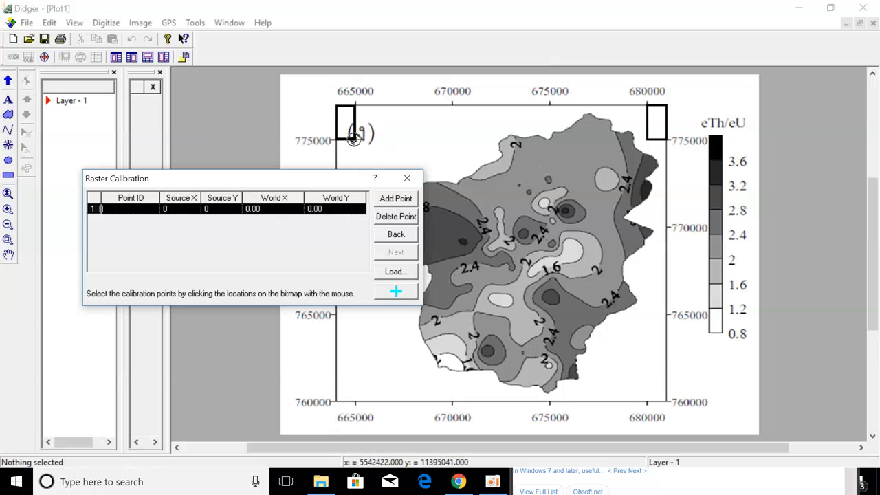
Switch the calibration marker to crossed symbol 48.
{"action": "left_click", "coordinate": [398, 293]}
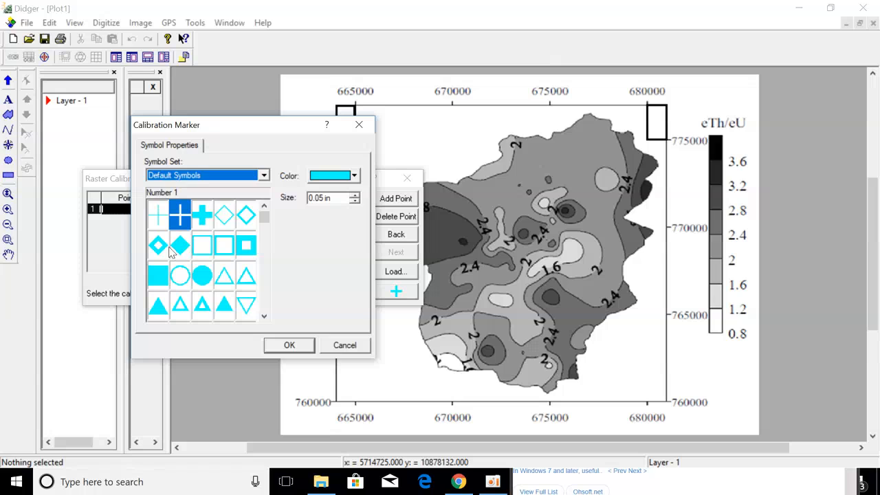
{"action": "left_click_drag", "start_coordinate": [264, 217], "coordinate": [266, 237]}
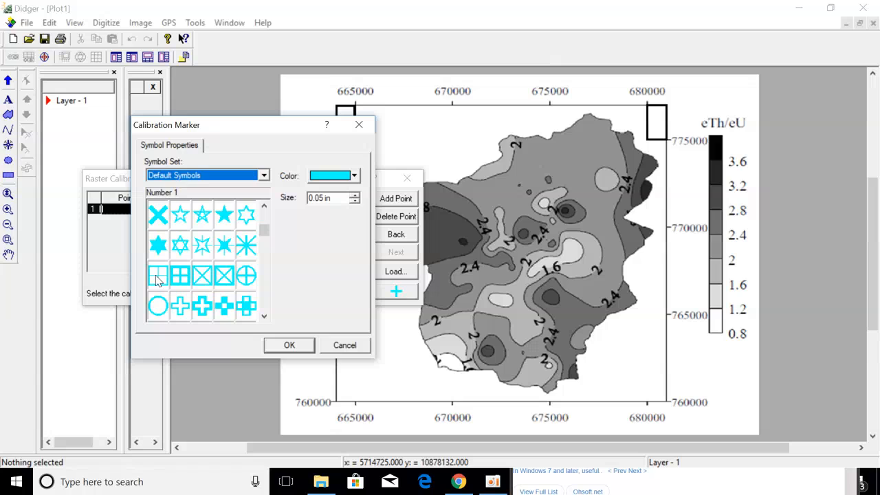
{"action": "left_click", "coordinate": [223, 306]}
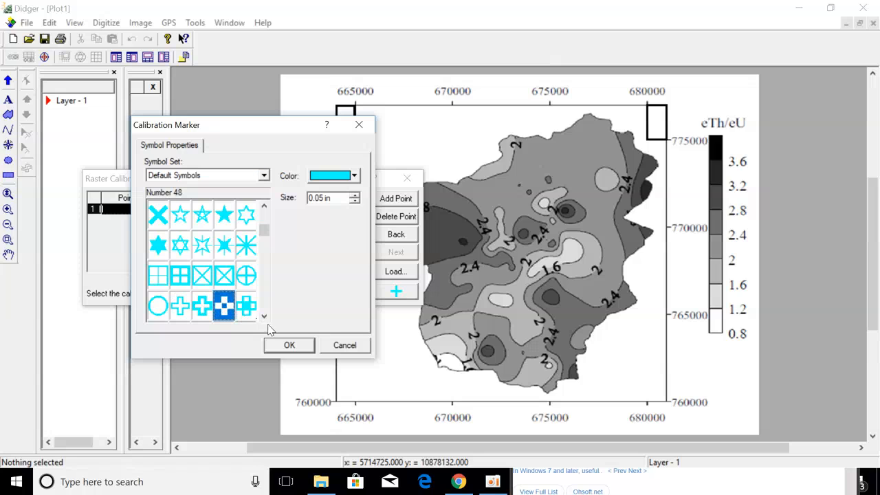
{"action": "left_click", "coordinate": [290, 345]}
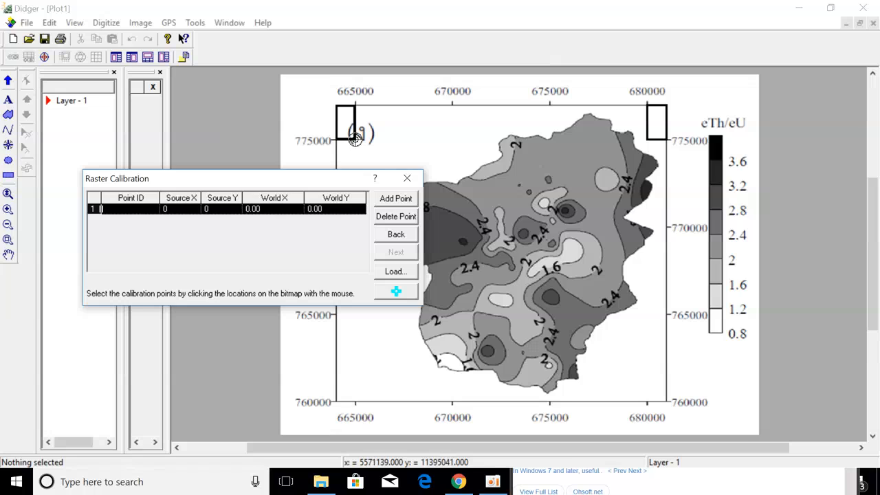
Add calibration point 1 at the map's top-left corner as 665000, 775000.
{"action": "left_click", "coordinate": [356, 138]}
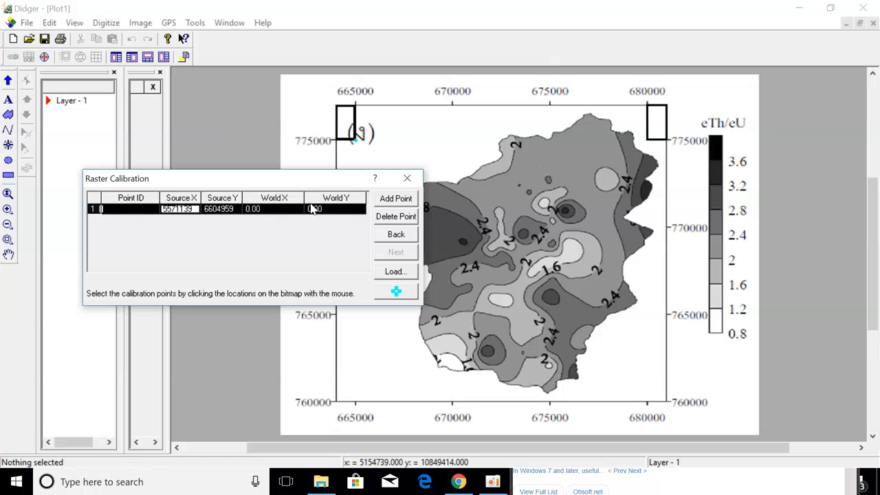
{"action": "left_click", "coordinate": [275, 210]}
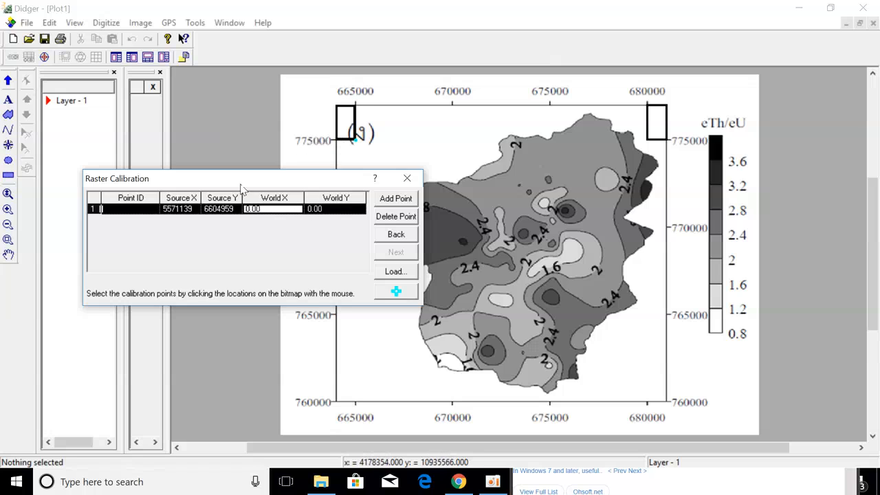
{"action": "double_click", "coordinate": [270, 209]}
{"action": "type", "text": "665000"}
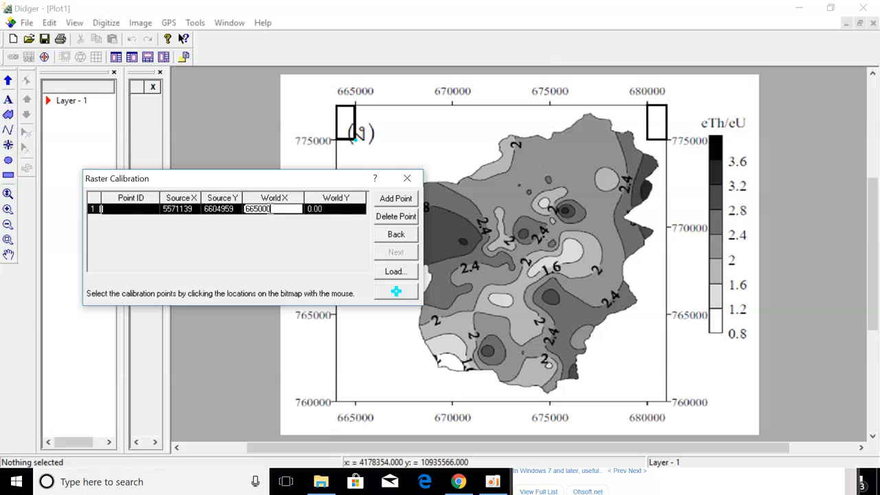
{"action": "left_click", "coordinate": [330, 213]}
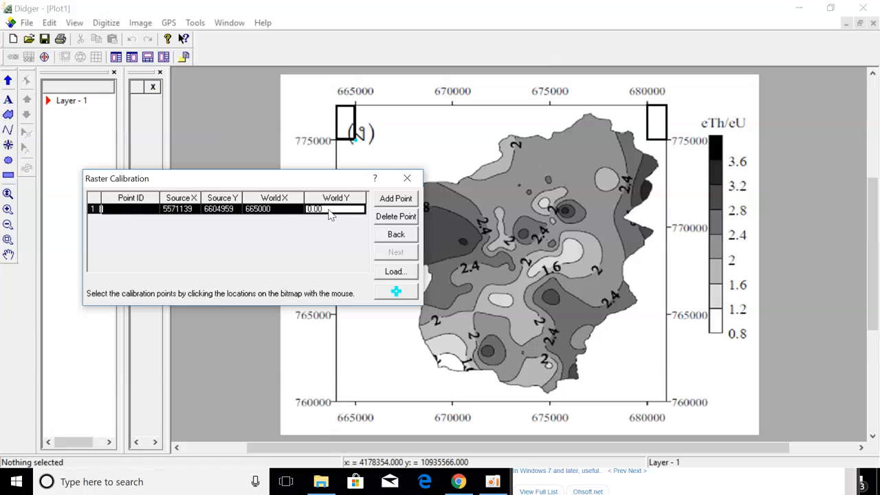
{"action": "type", "text": "775000"}
{"action": "left_click", "coordinate": [396, 199]}
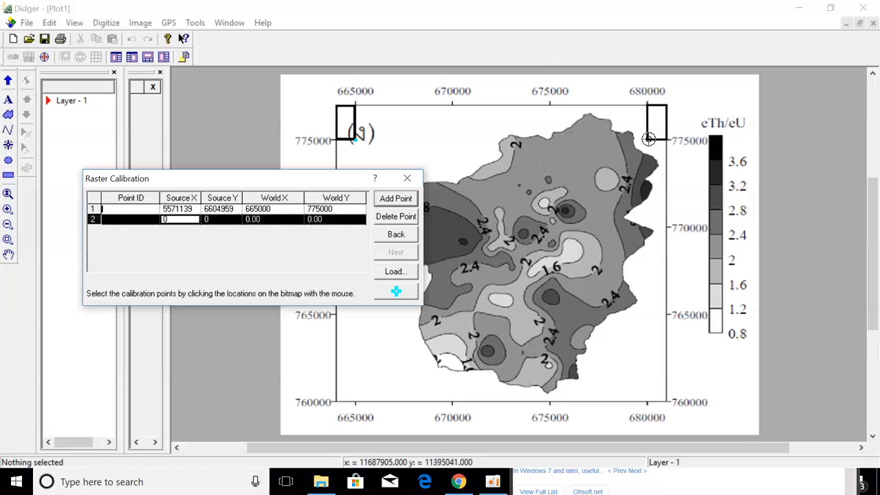
Add calibration point 2 at the map's top-right corner as 680000, 775000.
{"action": "left_click", "coordinate": [648, 138]}
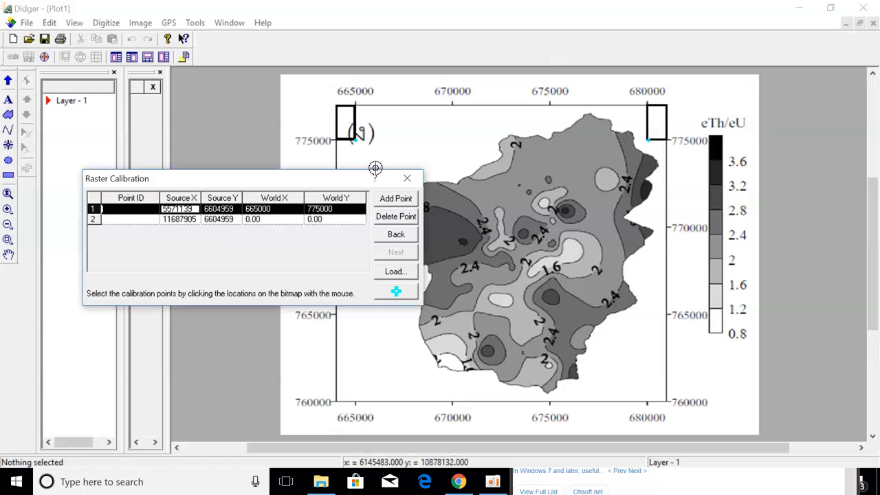
{"action": "left_click", "coordinate": [263, 220]}
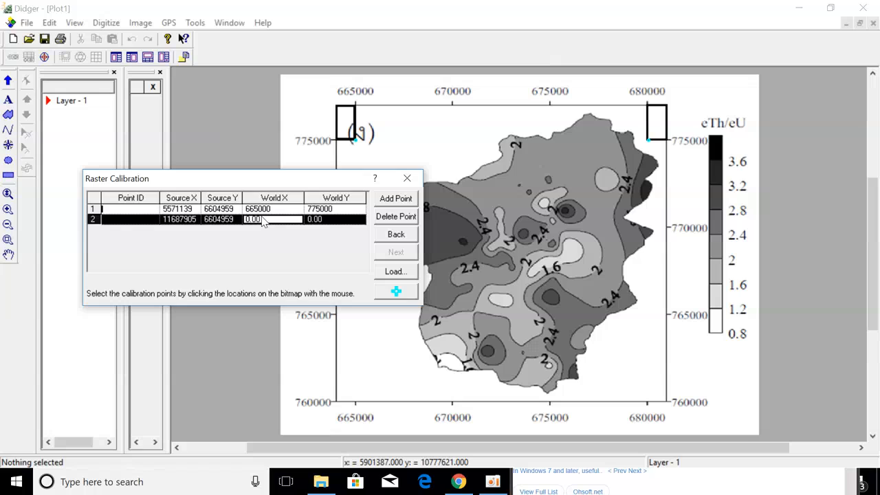
{"action": "type", "text": "680000"}
{"action": "left_click", "coordinate": [321, 220]}
{"action": "type", "text": "775000"}
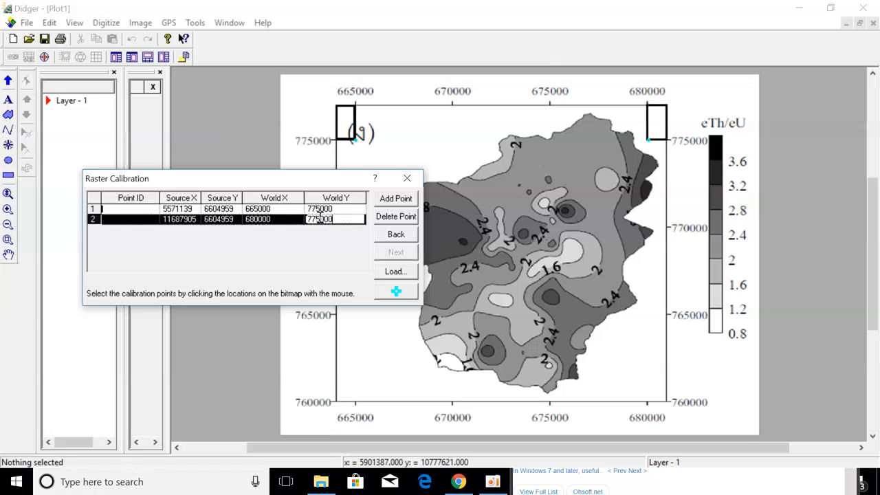
{"action": "left_click", "coordinate": [396, 198]}
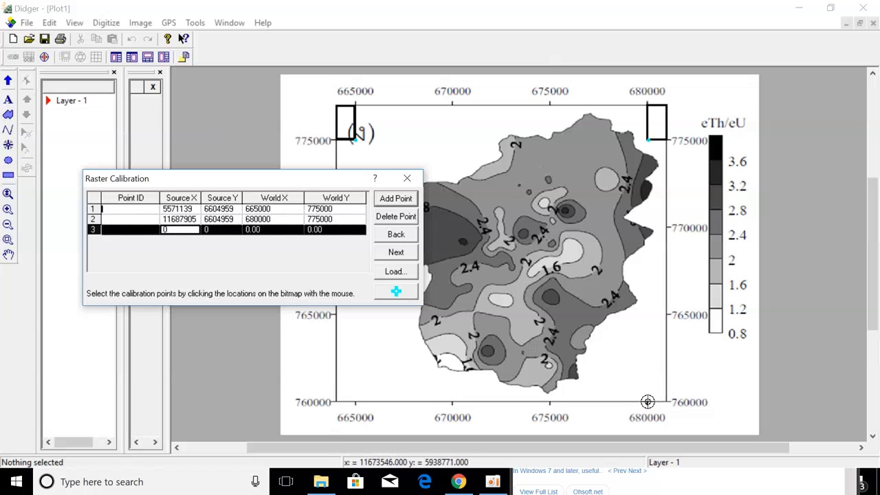
Add calibration point 3 at the map's bottom-right corner as 680000, 760000.
{"action": "left_click", "coordinate": [648, 402]}
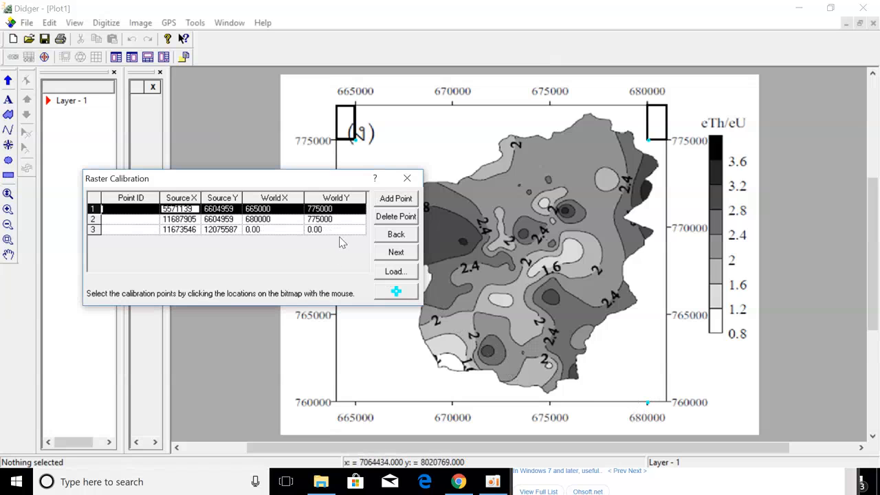
{"action": "left_click", "coordinate": [286, 231]}
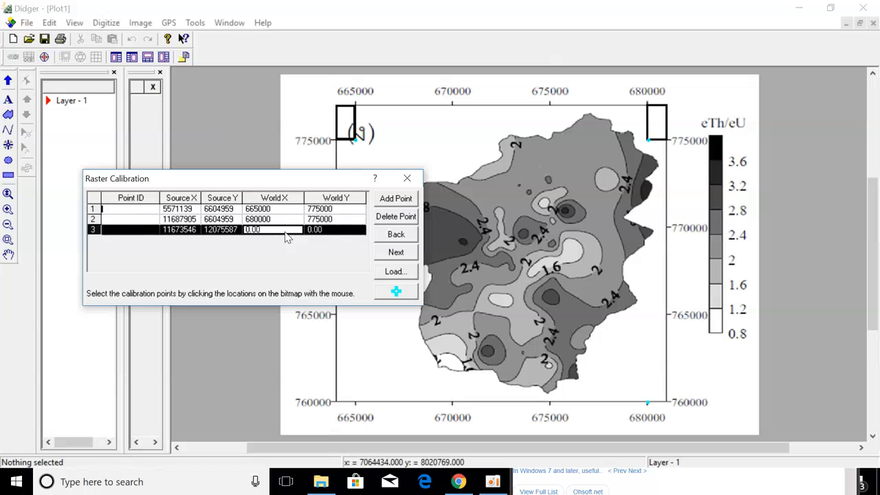
{"action": "type", "text": "680000"}
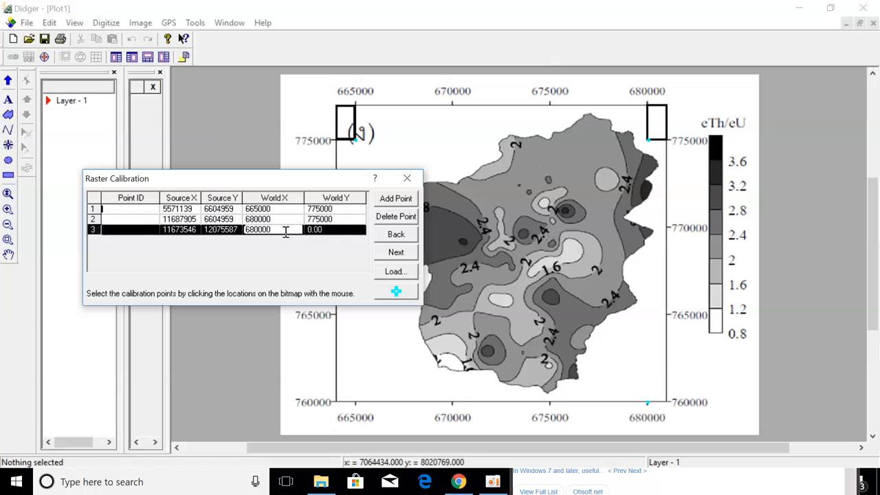
{"action": "left_click", "coordinate": [312, 232]}
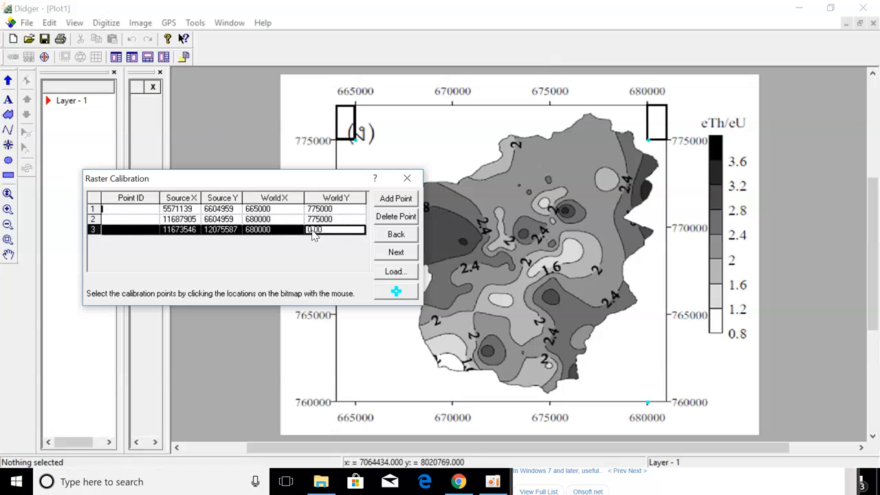
{"action": "type", "text": "76"}
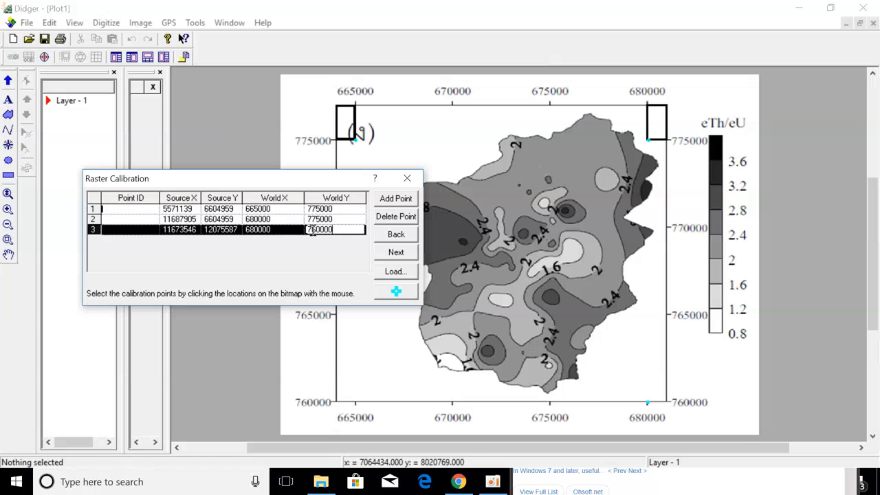
{"action": "type", "text": "0000"}
{"action": "left_click", "coordinate": [385, 207]}
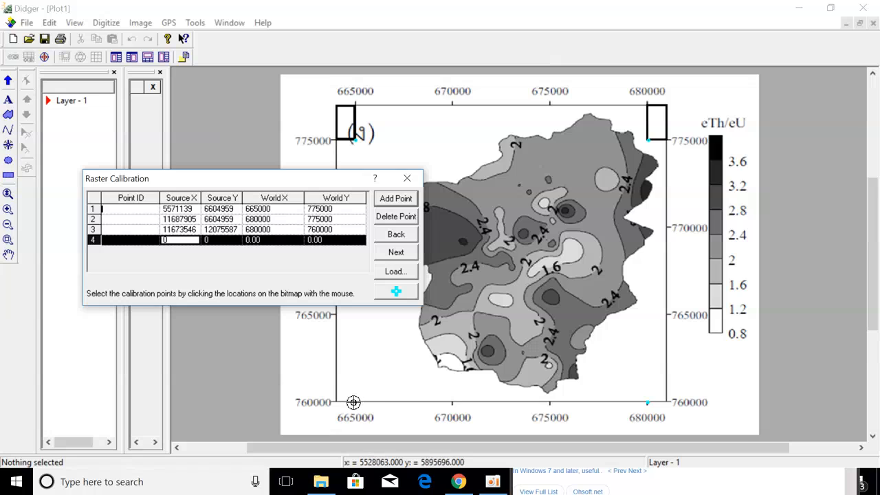
Add calibration point 4 at the map's bottom-left corner as 665000, 760000.
{"action": "left_click", "coordinate": [353, 402]}
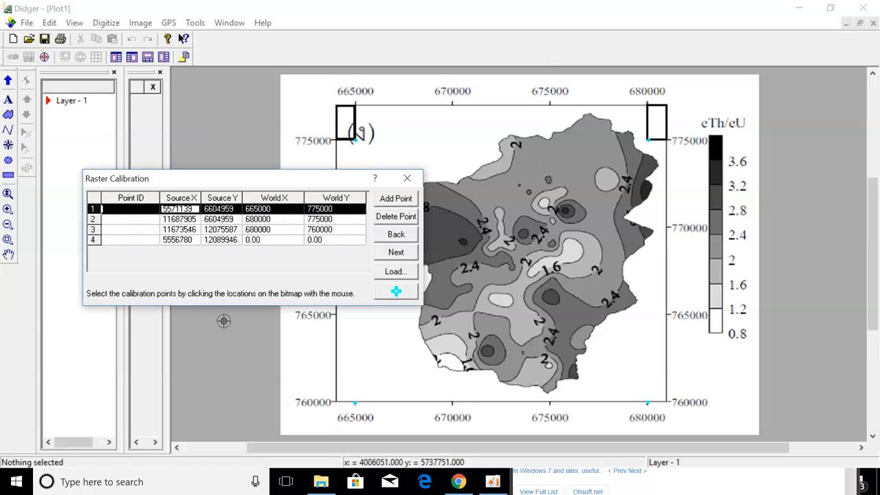
{"action": "left_click", "coordinate": [274, 242]}
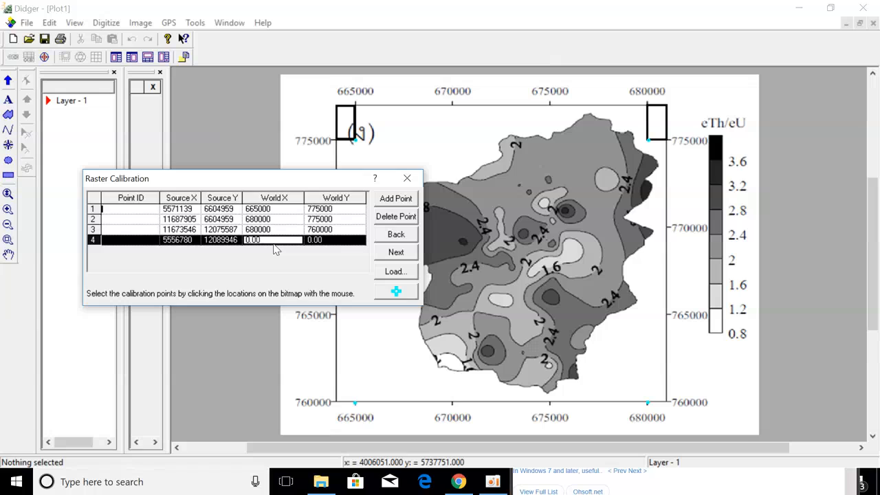
{"action": "type", "text": "665000"}
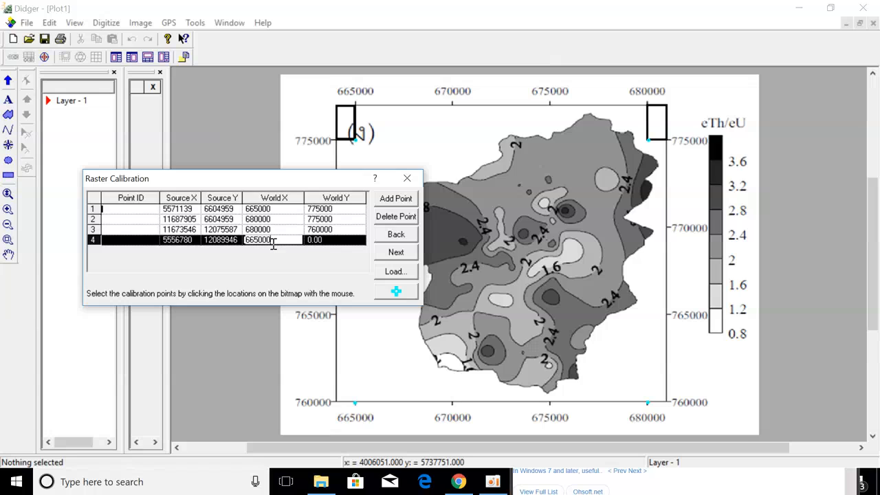
{"action": "left_click", "coordinate": [335, 240]}
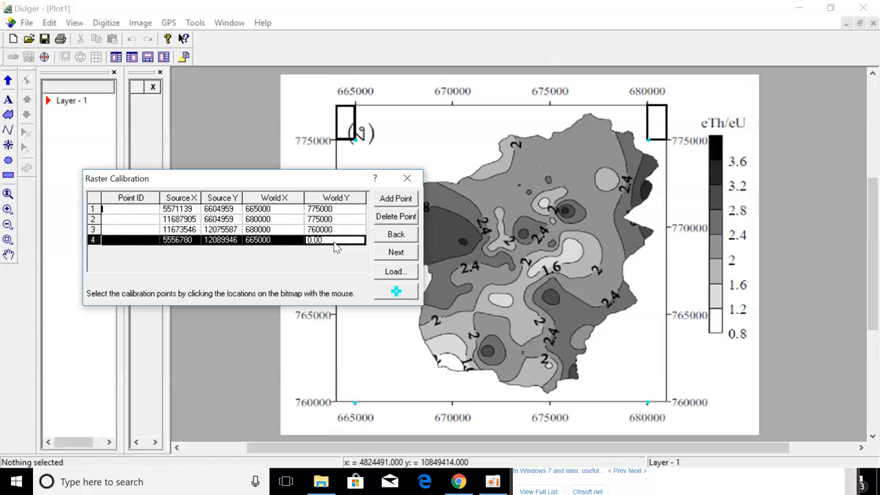
{"action": "type", "text": "760000"}
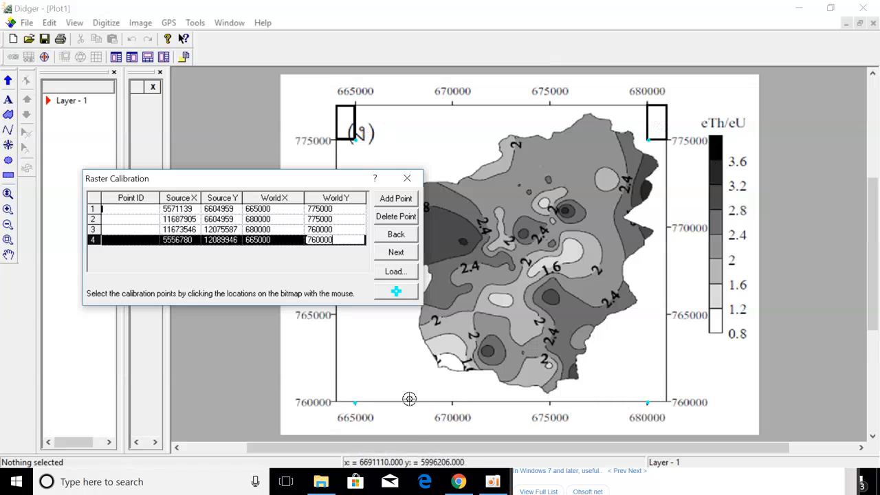
Confirm the four points and accept the Affine Polynomial fit with total RMS 9.830.
{"action": "left_click", "coordinate": [401, 255]}
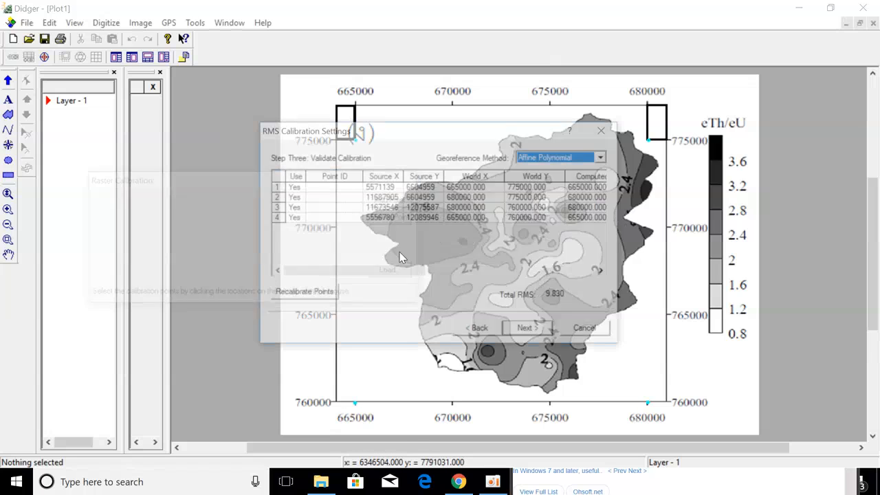
{"action": "left_click_drag", "start_coordinate": [441, 128], "coordinate": [352, 91]}
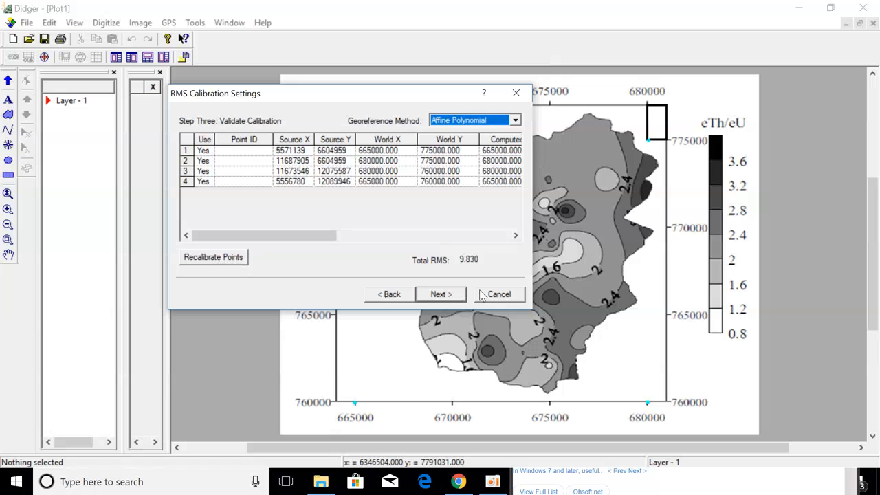
{"action": "left_click", "coordinate": [446, 296]}
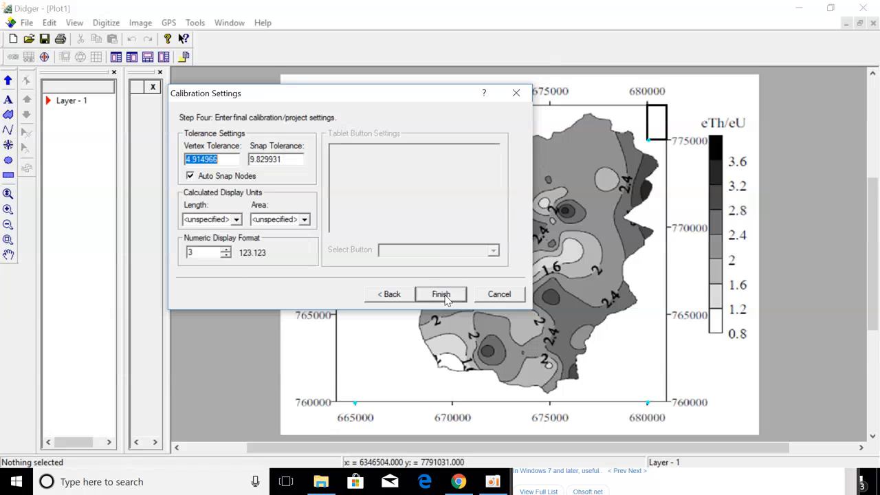
Choose Meters for length and Square Meters for area, then finish calibration.
{"action": "left_click", "coordinate": [235, 221]}
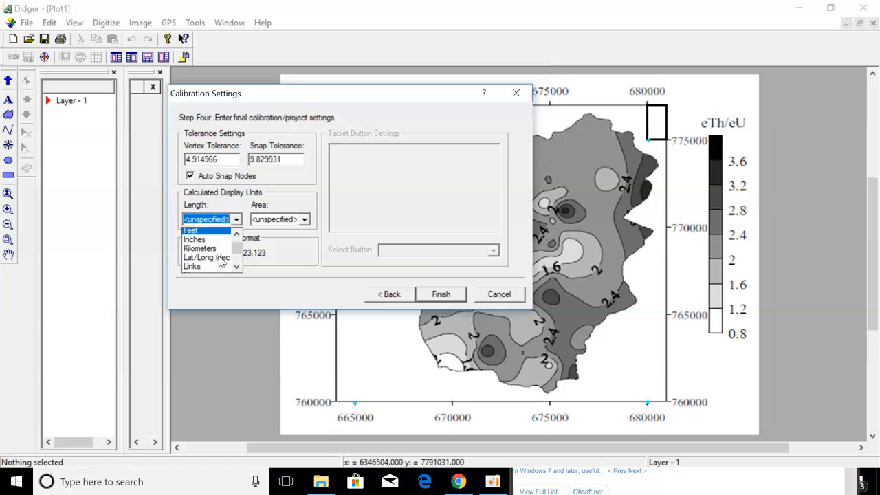
{"action": "scroll", "coordinate": [219, 259], "scroll_direction": "down", "scroll_amount": 1}
{"action": "scroll", "coordinate": [213, 255], "scroll_direction": "up", "scroll_amount": 1}
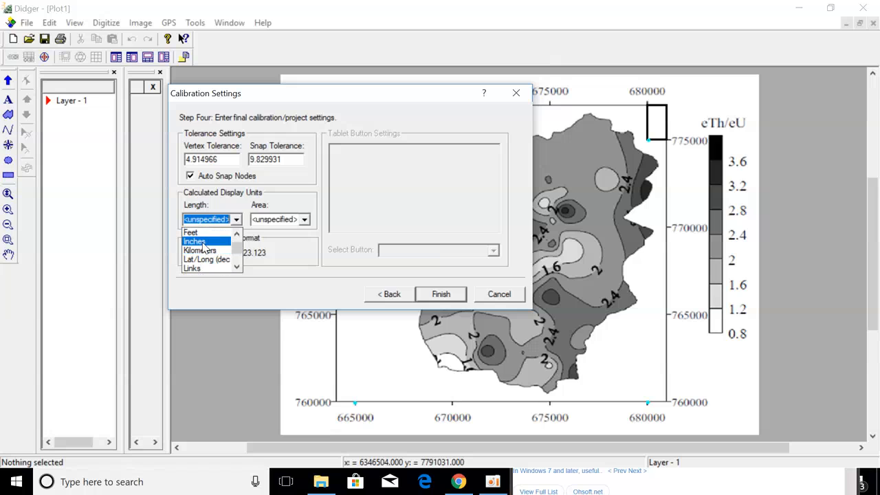
{"action": "scroll", "coordinate": [203, 253], "scroll_direction": "up", "scroll_amount": 1}
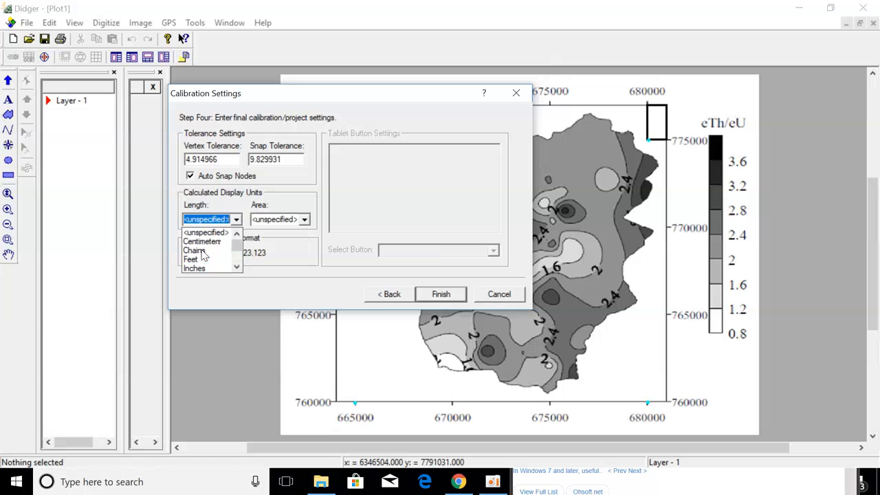
{"action": "scroll", "coordinate": [204, 261], "scroll_direction": "down", "scroll_amount": 1}
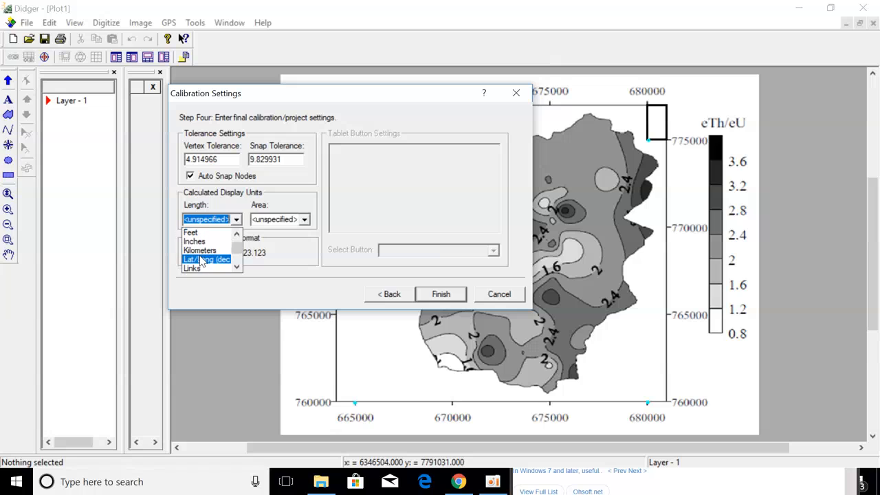
{"action": "scroll", "coordinate": [202, 259], "scroll_direction": "down", "scroll_amount": 1}
{"action": "left_click", "coordinate": [207, 251]}
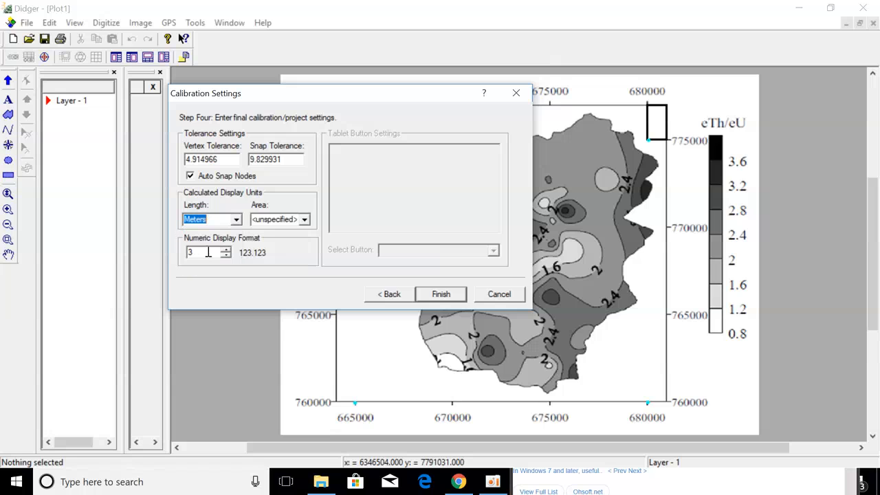
{"action": "left_click", "coordinate": [305, 219]}
{"action": "scroll", "coordinate": [279, 267], "scroll_direction": "down", "scroll_amount": 1}
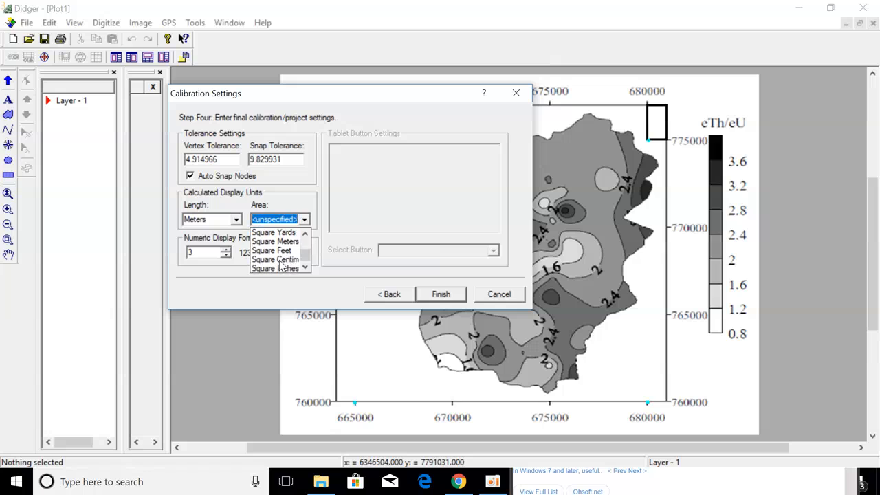
{"action": "left_click", "coordinate": [275, 243]}
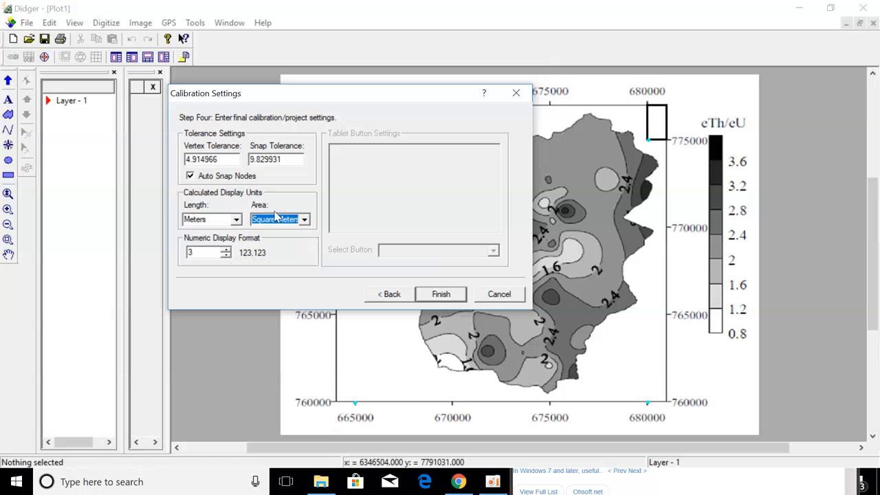
{"action": "left_click", "coordinate": [440, 294]}
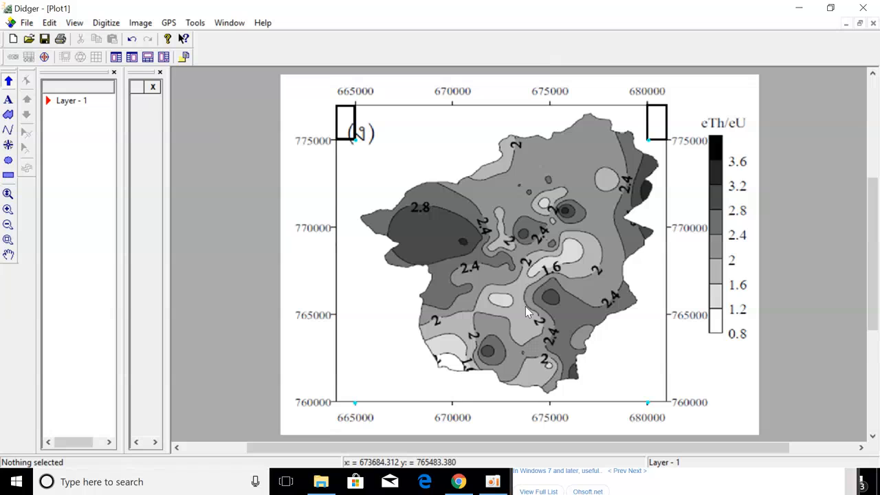
Open Didger's Digitize menu for the calibrated contour map.
{"action": "left_click", "coordinate": [106, 23]}
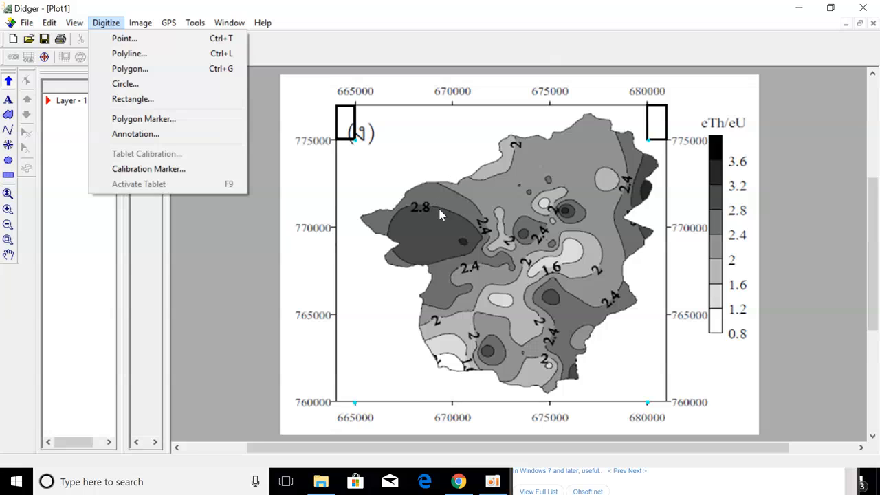
Bring up the Digitize Points settings beside the map and select the Primary ID field.
{"action": "left_click", "coordinate": [154, 43]}
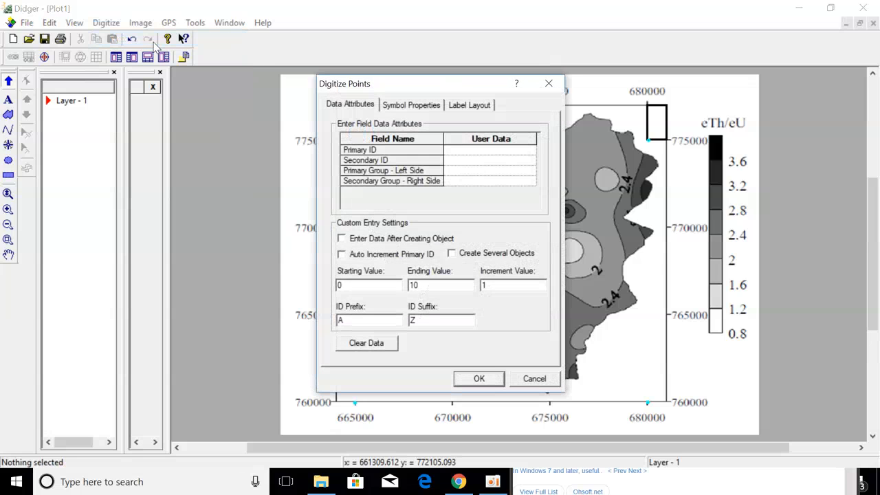
{"action": "left_click_drag", "start_coordinate": [452, 84], "coordinate": [201, 27]}
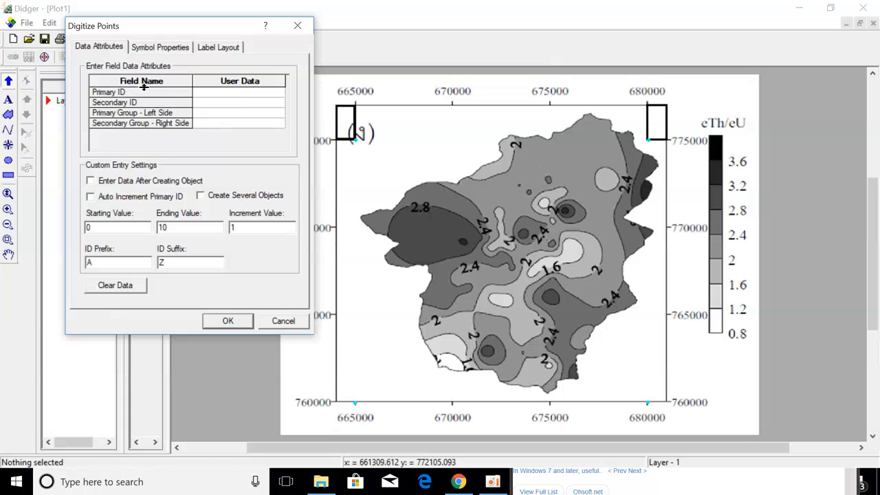
{"action": "left_click", "coordinate": [218, 94]}
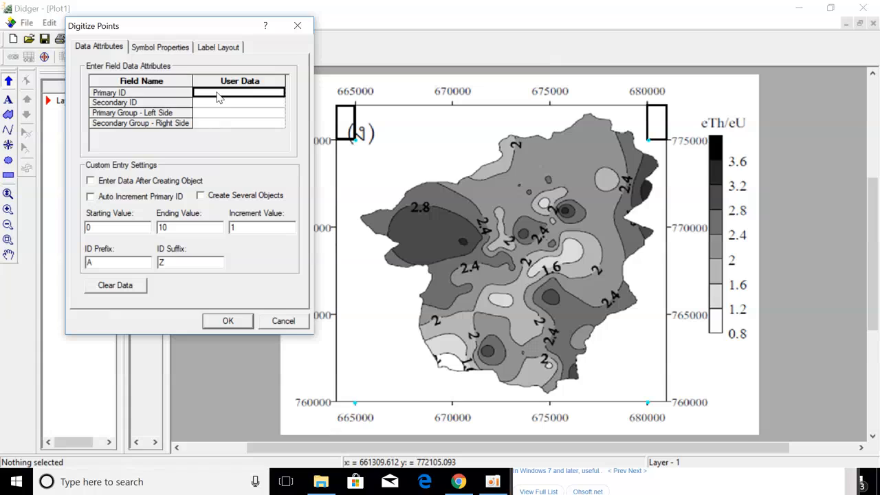
Set Primary ID 'Contour 0.8', Secondary ID 0.8, and enable Create Several Objects.
{"action": "type", "text": "Con"}
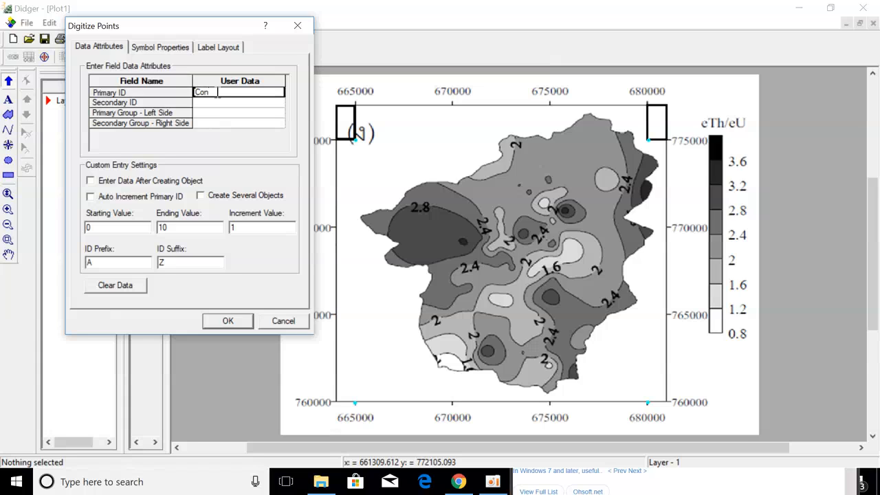
{"action": "type", "text": "tour"}
{"action": "type", "text": "0.8"}
{"action": "left_click", "coordinate": [242, 103]}
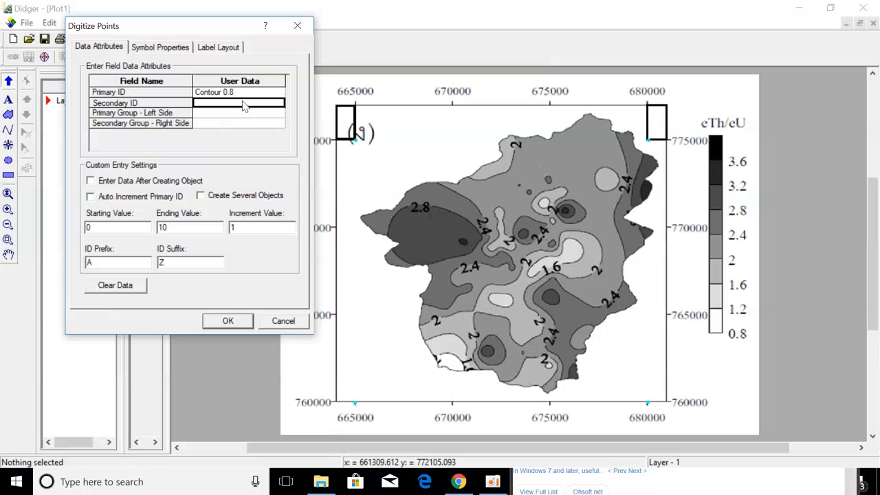
{"action": "type", "text": "0.8"}
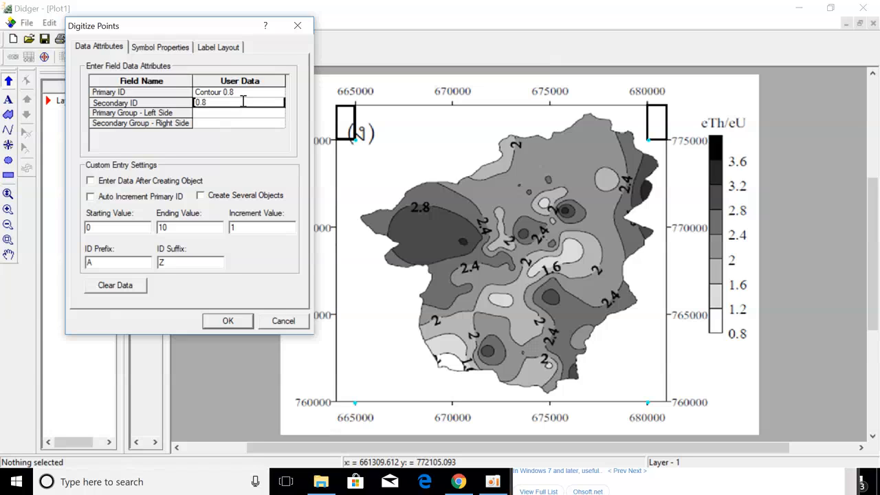
{"action": "left_click", "coordinate": [90, 181]}
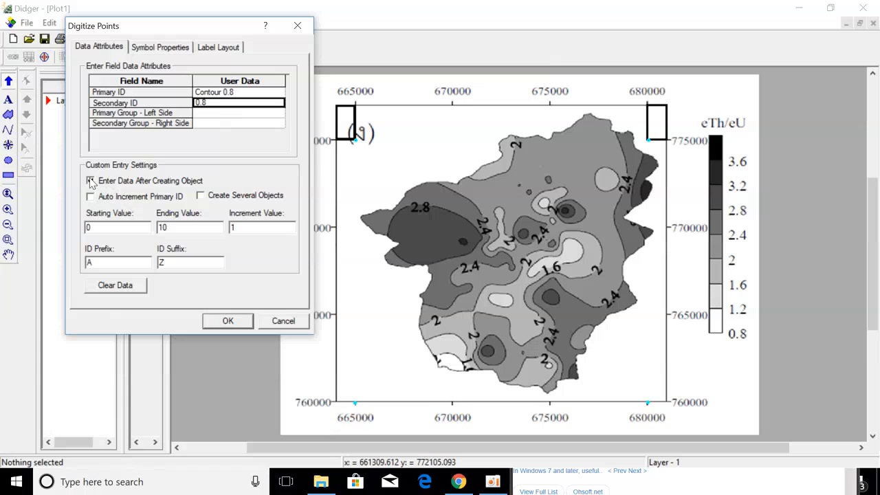
{"action": "left_click", "coordinate": [90, 181]}
{"action": "left_click", "coordinate": [200, 196]}
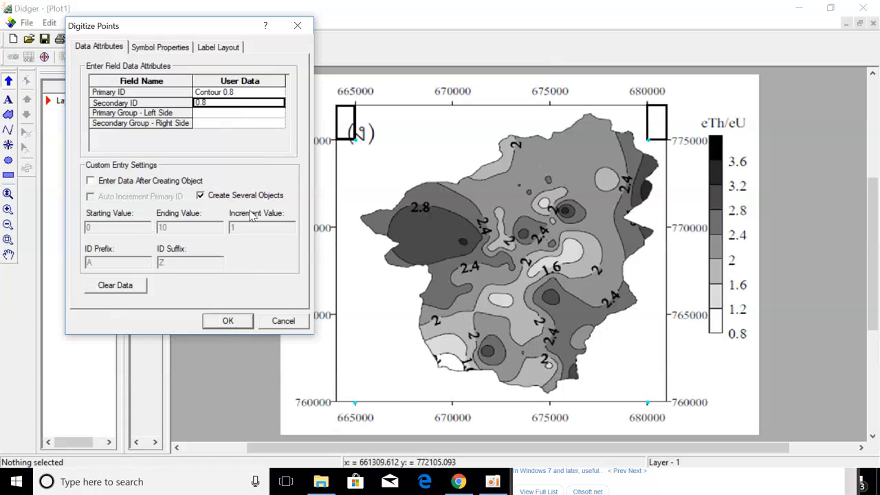
{"action": "left_click", "coordinate": [229, 323]}
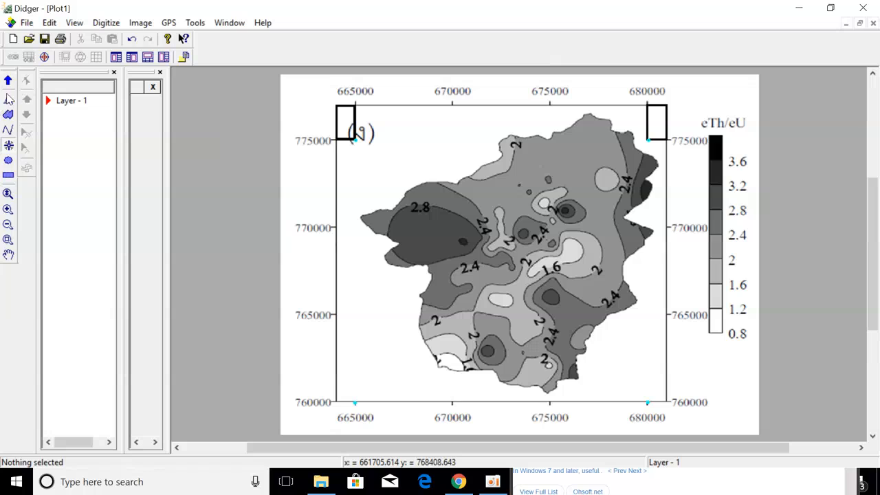
Zoom in on the central contours and restart point digitizing with the Contour 0.8 settings.
{"action": "left_click", "coordinate": [7, 209]}
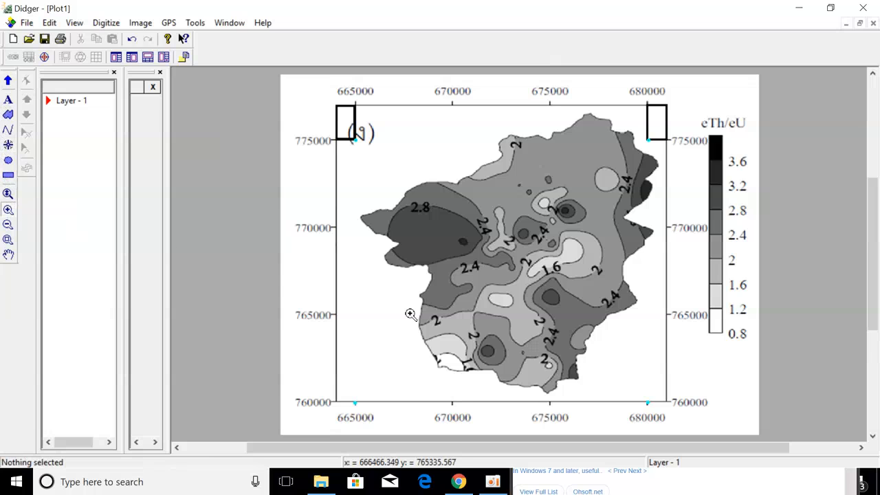
{"action": "left_click", "coordinate": [504, 307]}
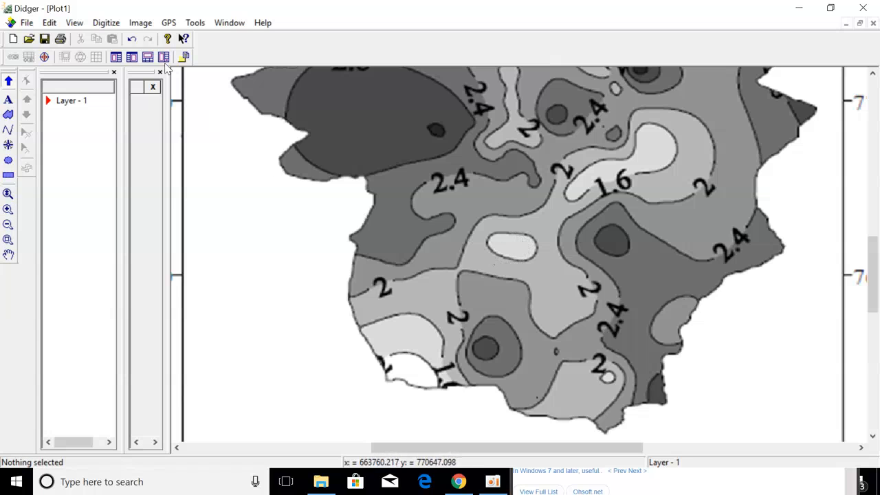
{"action": "left_click", "coordinate": [114, 26]}
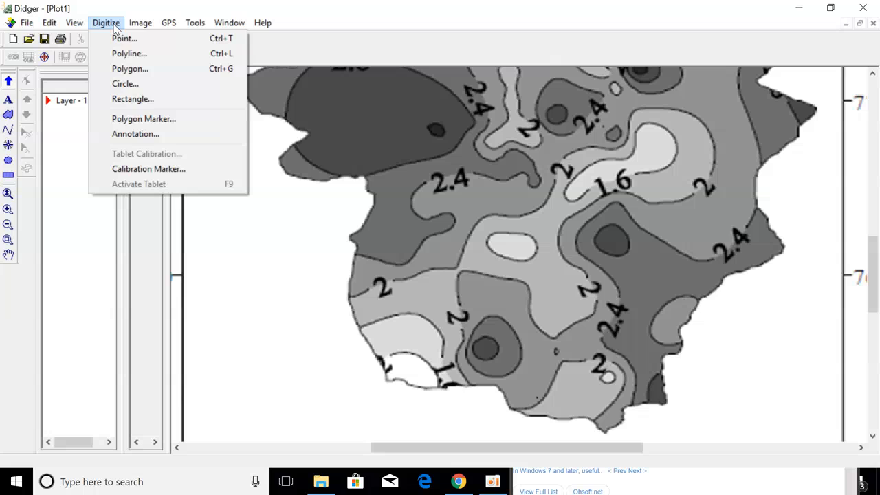
{"action": "left_click", "coordinate": [123, 38]}
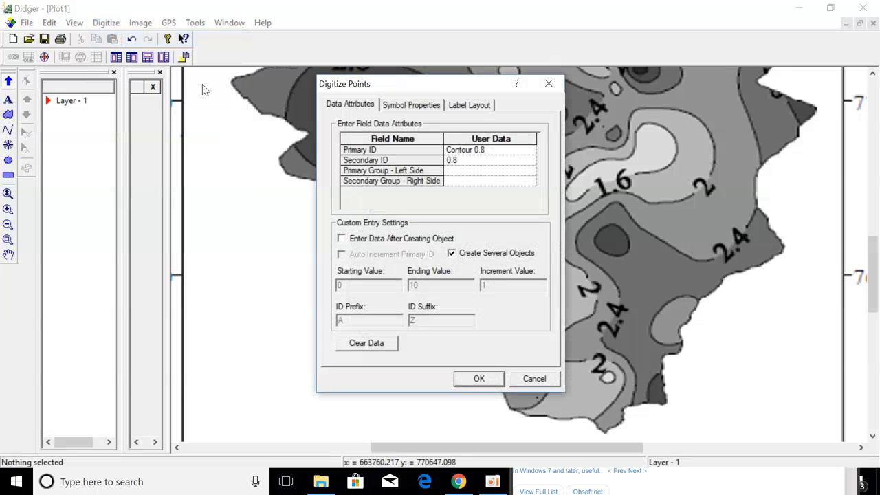
{"action": "left_click", "coordinate": [492, 379]}
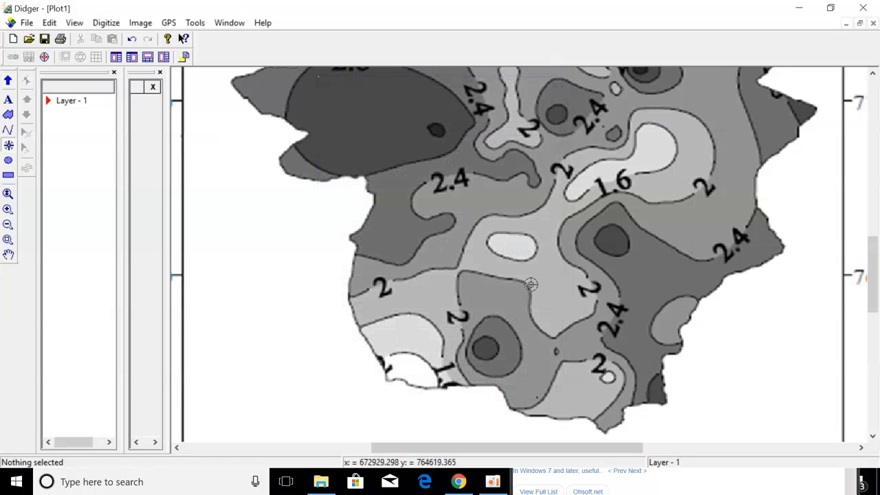
Digitize Contour 0.8 points all around the small light patch below the map centre.
{"action": "left_click", "coordinate": [490, 236]}
{"action": "left_click", "coordinate": [495, 232]}
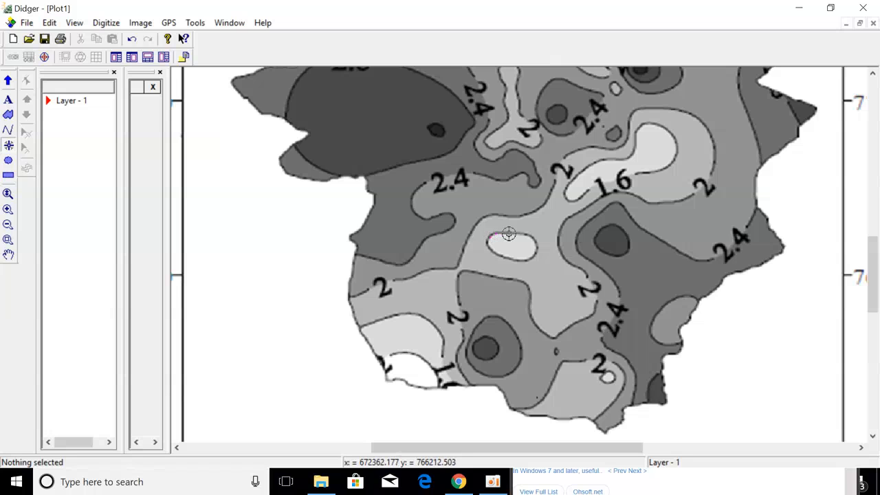
{"action": "left_click", "coordinate": [507, 233]}
{"action": "left_click", "coordinate": [517, 233]}
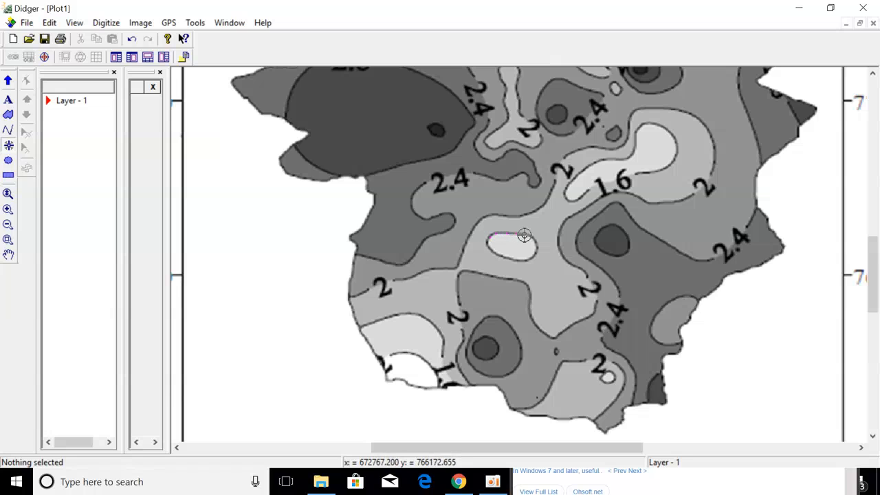
{"action": "left_click", "coordinate": [525, 235]}
{"action": "left_click", "coordinate": [532, 238]}
{"action": "left_click", "coordinate": [537, 245]}
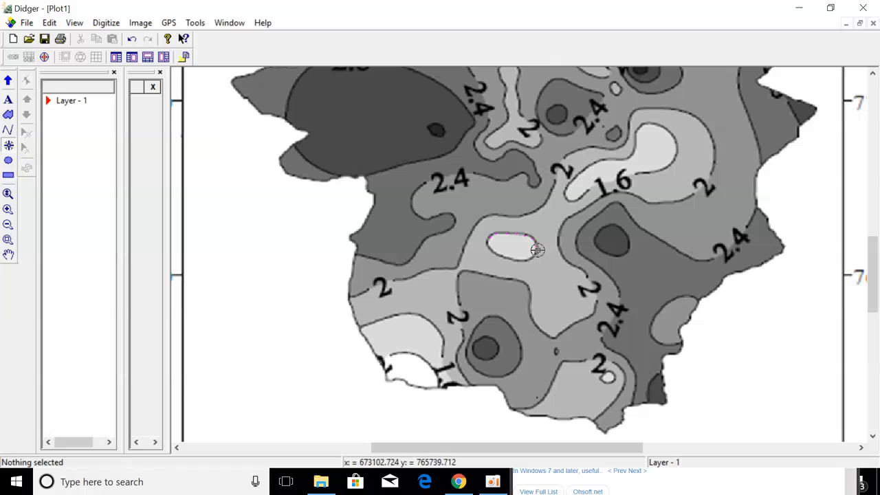
{"action": "left_click", "coordinate": [537, 250]}
{"action": "left_click", "coordinate": [533, 255]}
{"action": "left_click", "coordinate": [520, 258]}
{"action": "left_click", "coordinate": [504, 255]}
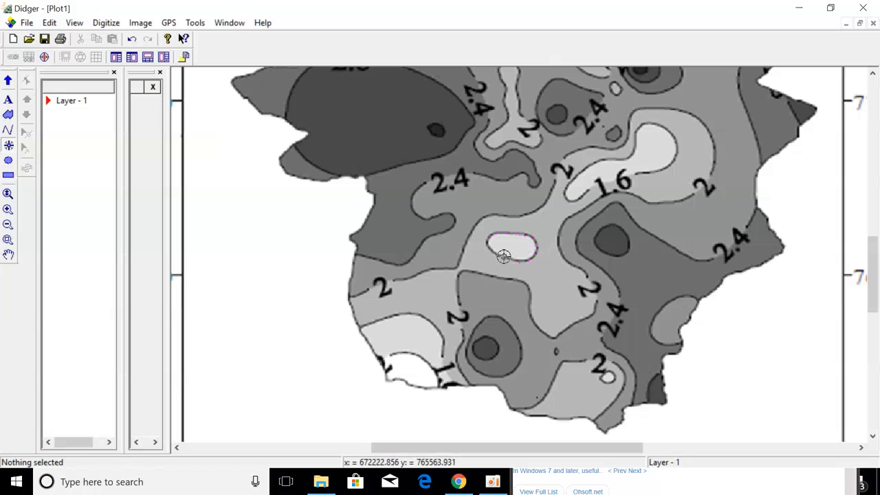
{"action": "left_click", "coordinate": [497, 254]}
{"action": "left_click", "coordinate": [490, 251]}
{"action": "left_click", "coordinate": [486, 248]}
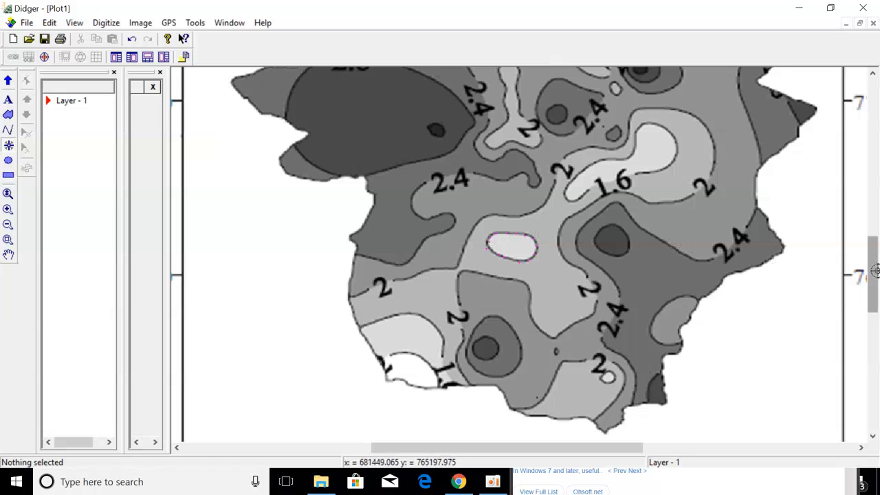
{"action": "left_click_drag", "start_coordinate": [870, 274], "coordinate": [866, 253]}
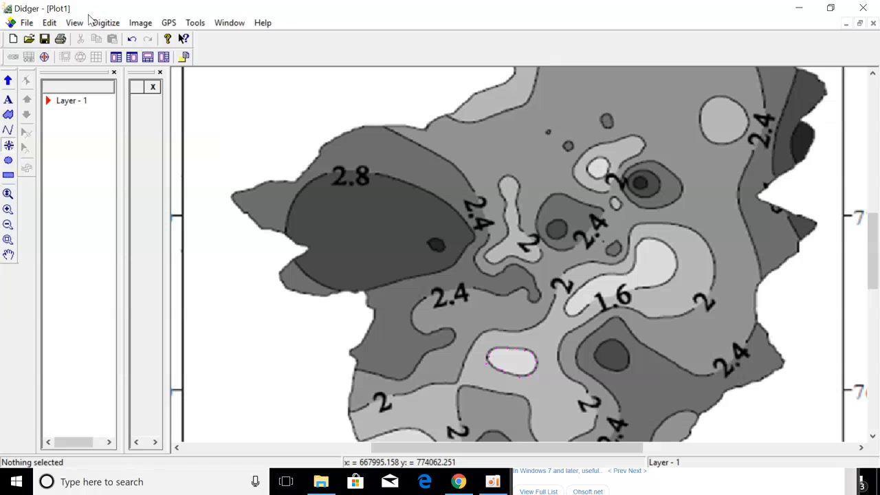
Change the point attributes to Primary ID 'Contour 1.6' and Secondary ID 1.6.
{"action": "left_click", "coordinate": [107, 24]}
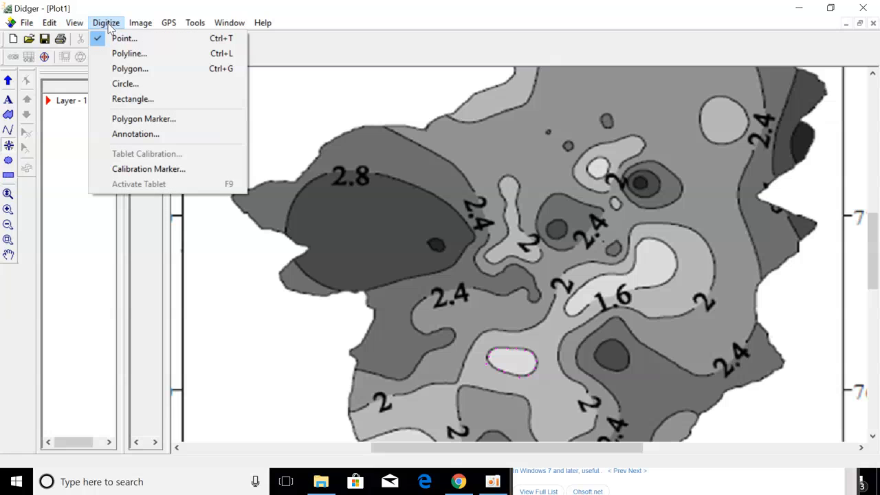
{"action": "left_click", "coordinate": [116, 39]}
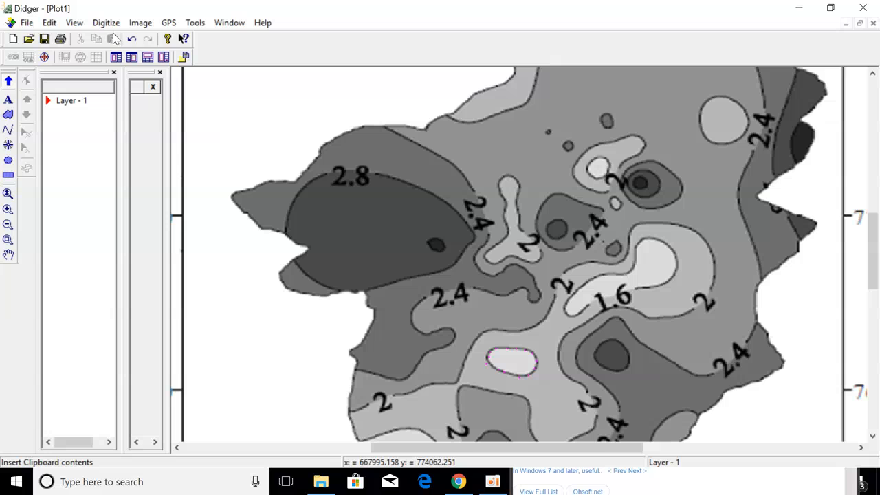
{"action": "left_click", "coordinate": [102, 25]}
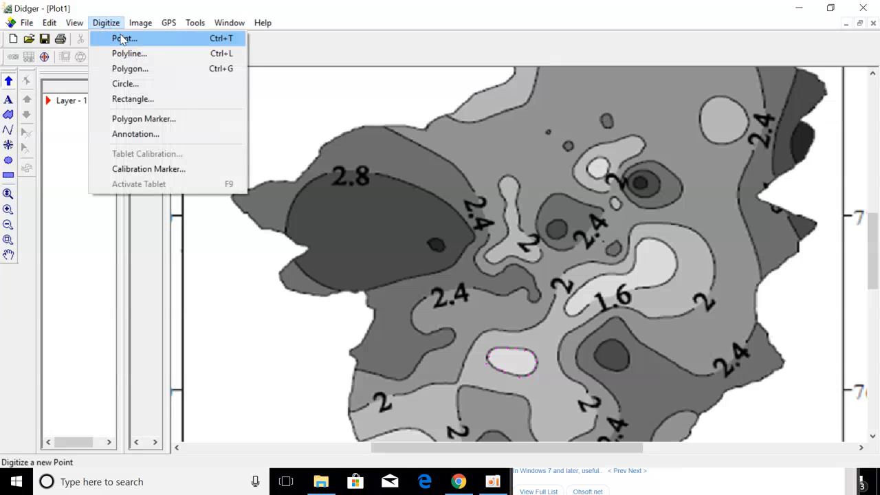
{"action": "left_click", "coordinate": [117, 39]}
{"action": "left_click_drag", "start_coordinate": [440, 90], "coordinate": [170, 50]}
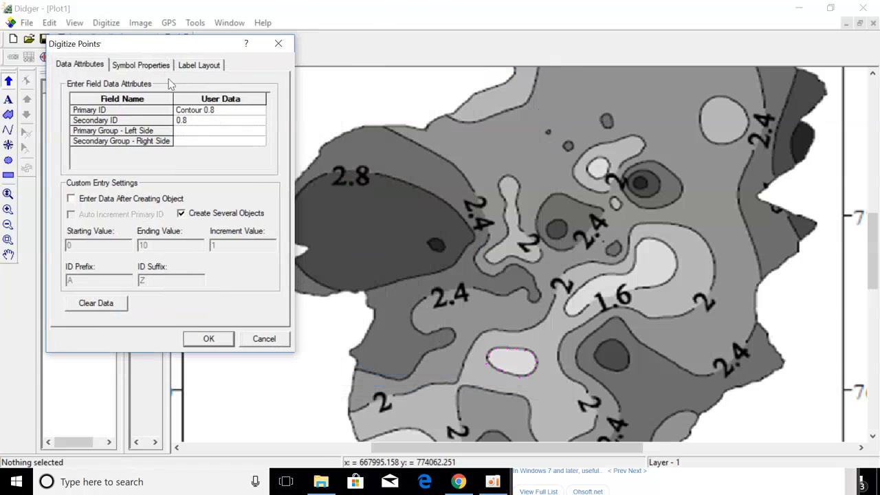
{"action": "left_click", "coordinate": [219, 114]}
{"action": "left_click", "coordinate": [219, 112]}
{"action": "left_click", "coordinate": [223, 111]}
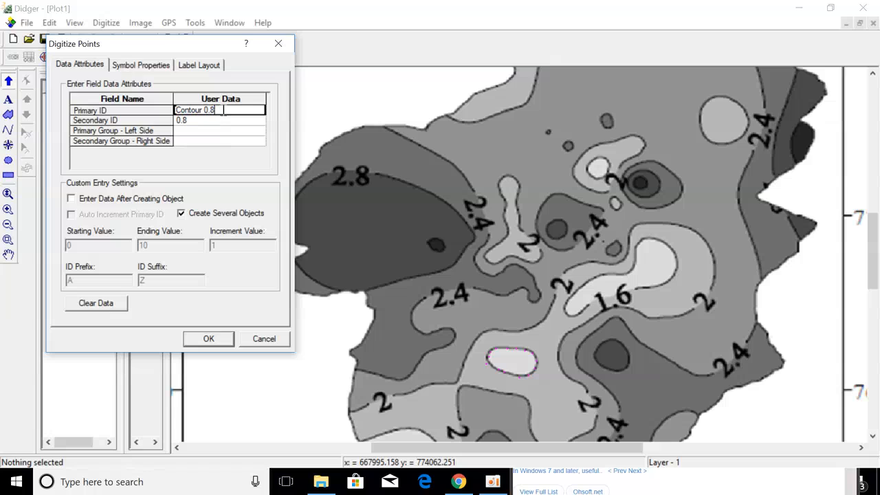
{"action": "key", "text": "BackSpace"}
{"action": "key", "text": "BackSpace"}
{"action": "key", "text": "BackSpace"}
{"action": "type", "text": "1.6"}
{"action": "left_click", "coordinate": [222, 121]}
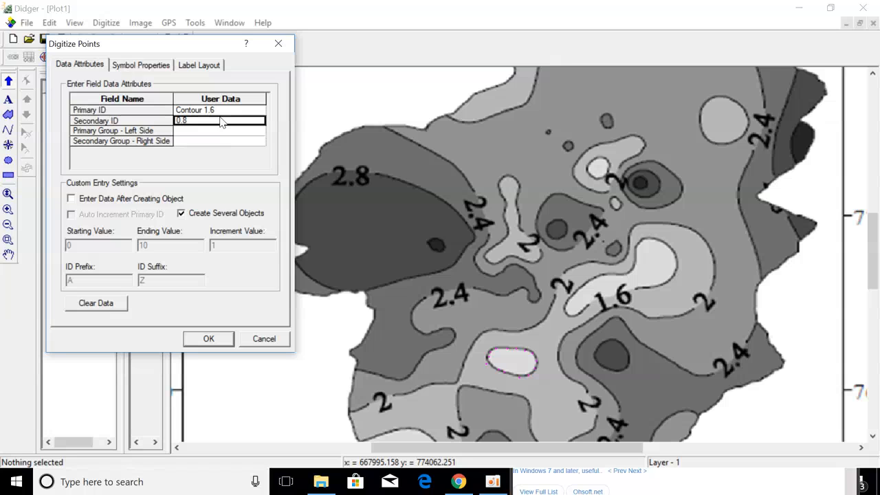
{"action": "type", "text": "1.6"}
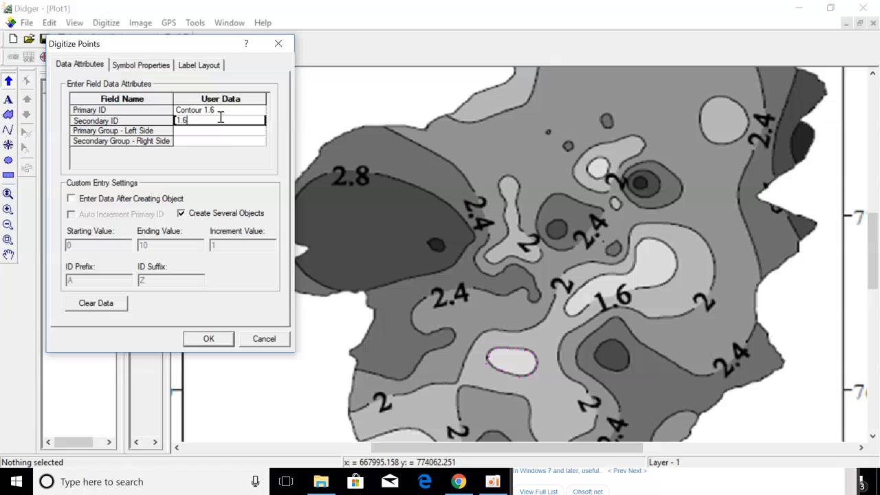
{"action": "left_click", "coordinate": [209, 338]}
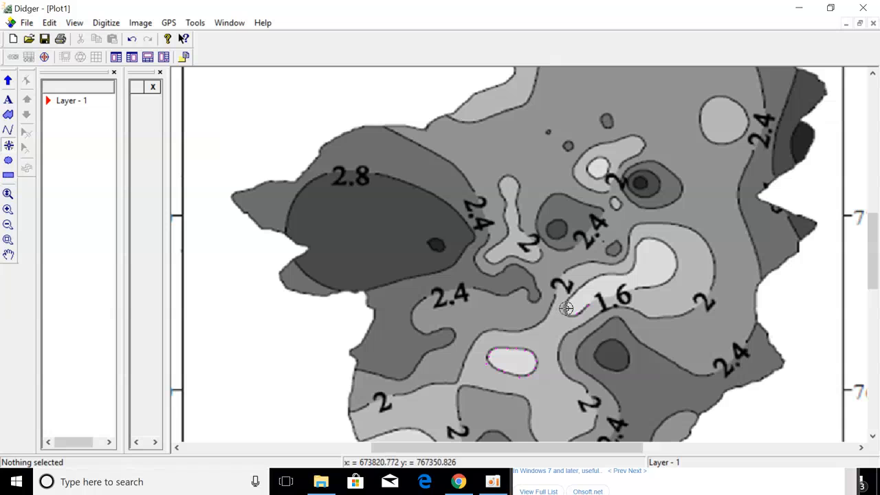
Trace the boundary of the light 1.6 contour area right of the map centre.
{"action": "mouse_move", "coordinate": [566, 308]}
{"action": "left_mouse_down"}
{"action": "mouse_move", "coordinate": [592, 281]}
{"action": "mouse_move", "coordinate": [630, 271]}
{"action": "mouse_move", "coordinate": [642, 238]}
{"action": "mouse_move", "coordinate": [674, 250]}
{"action": "mouse_move", "coordinate": [671, 278]}
{"action": "mouse_move", "coordinate": [596, 299]}
{"action": "mouse_move", "coordinate": [565, 332]}
{"action": "left_mouse_up"}
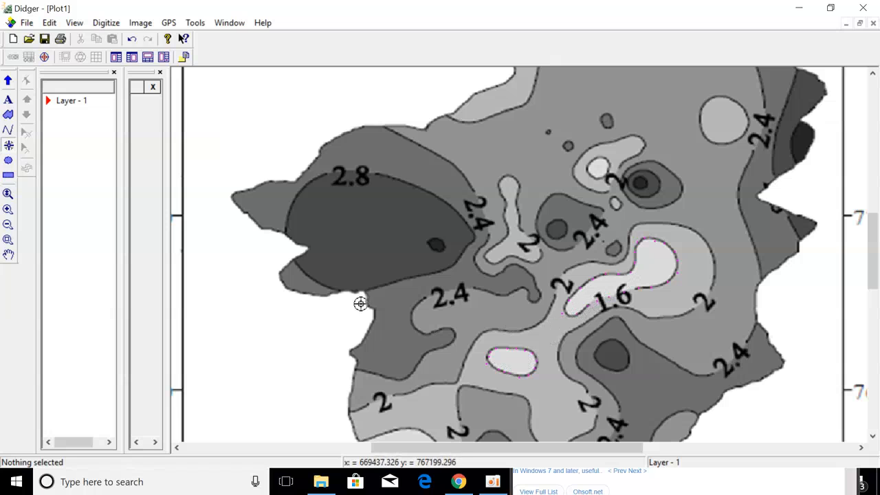
{"action": "left_click", "coordinate": [26, 23]}
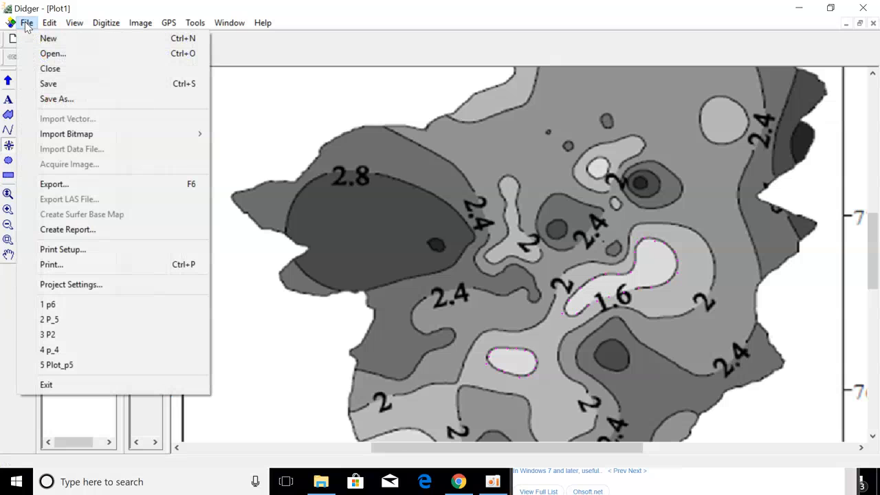
Export the contours to lap1 as AutoCAD DXF file 'test' with default ASCII Ver 14 options.
{"action": "left_click", "coordinate": [39, 187]}
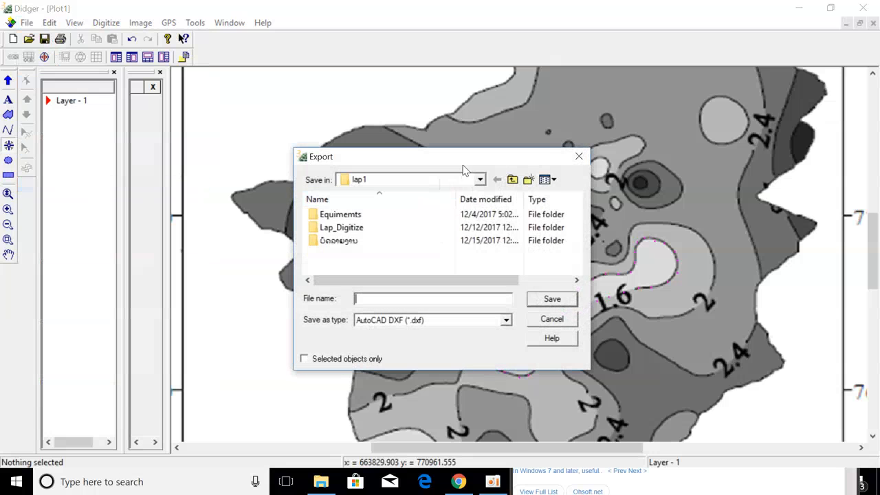
{"action": "left_click_drag", "start_coordinate": [463, 159], "coordinate": [236, 109]}
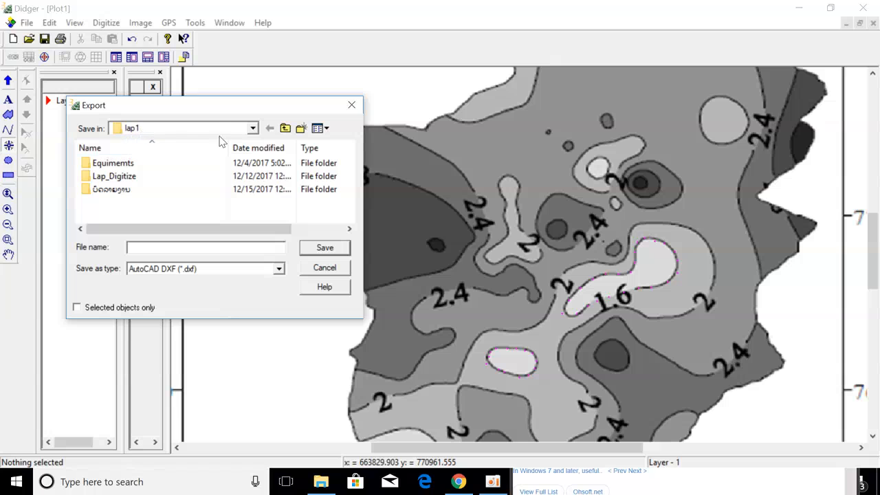
{"action": "left_click", "coordinate": [252, 129]}
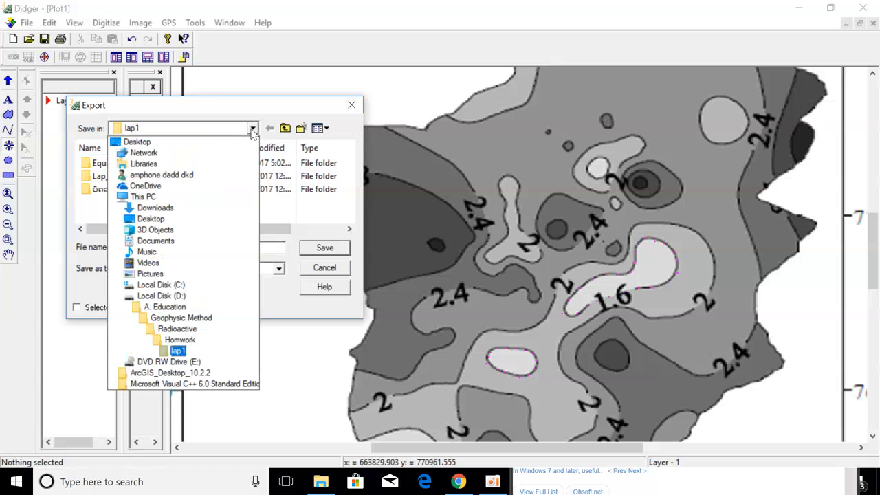
{"action": "left_click", "coordinate": [192, 353]}
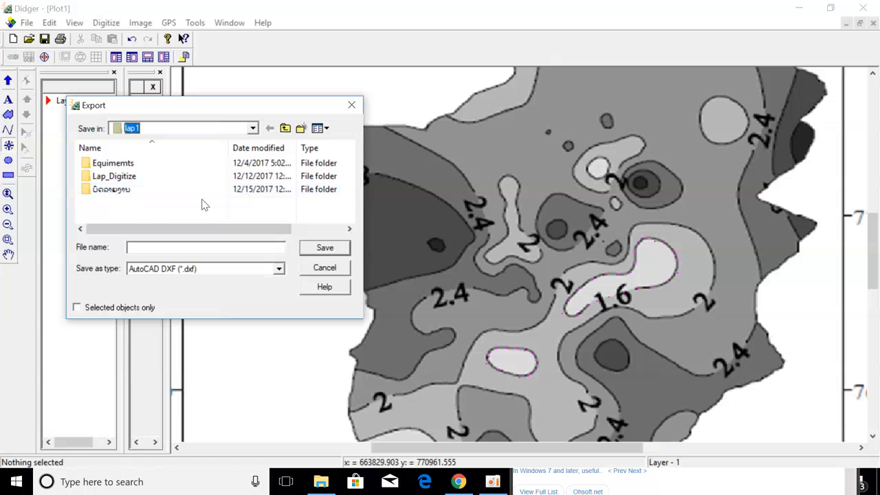
{"action": "right_click", "coordinate": [152, 208]}
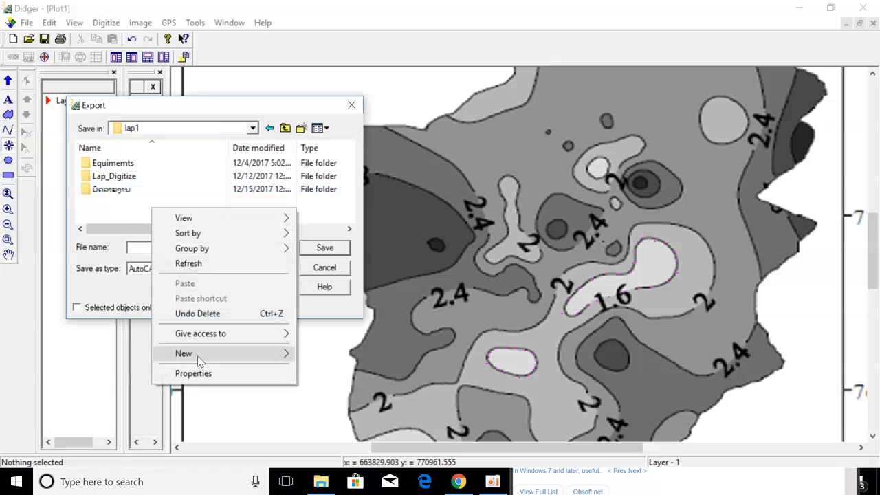
{"action": "mouse_move", "coordinate": [198, 355]}
{"action": "left_click", "coordinate": [123, 201]}
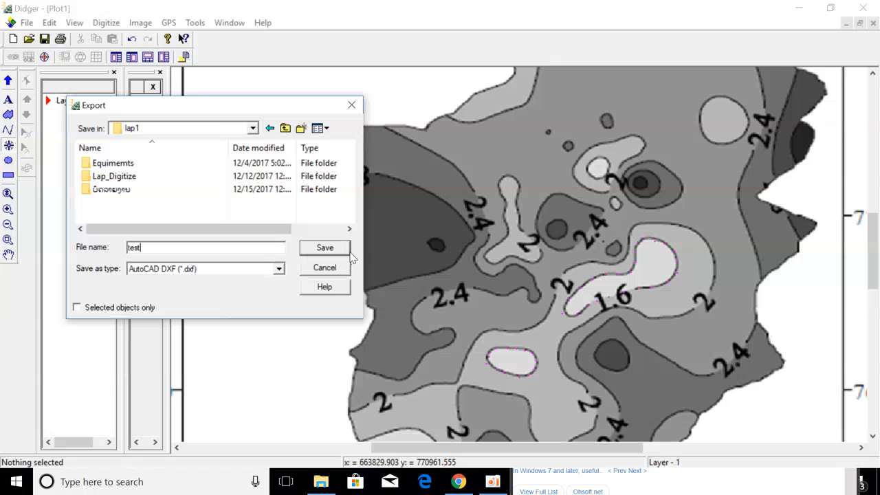
{"action": "left_click", "coordinate": [325, 248]}
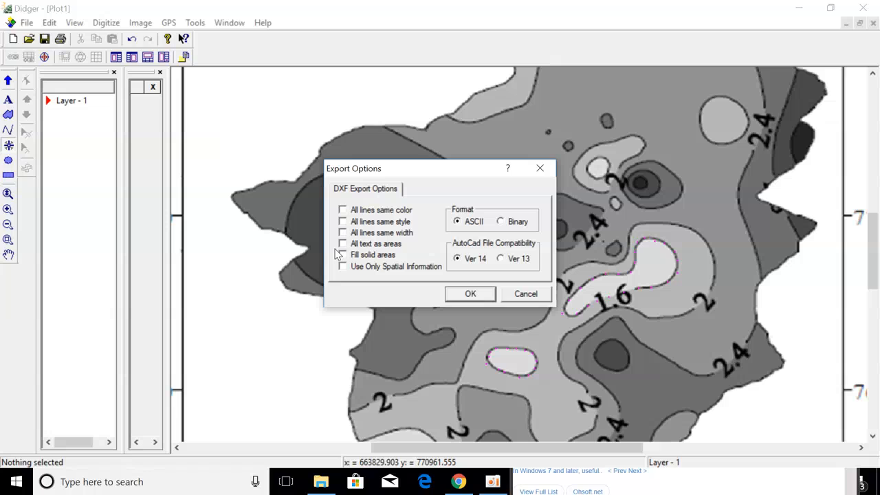
{"action": "left_click", "coordinate": [470, 293]}
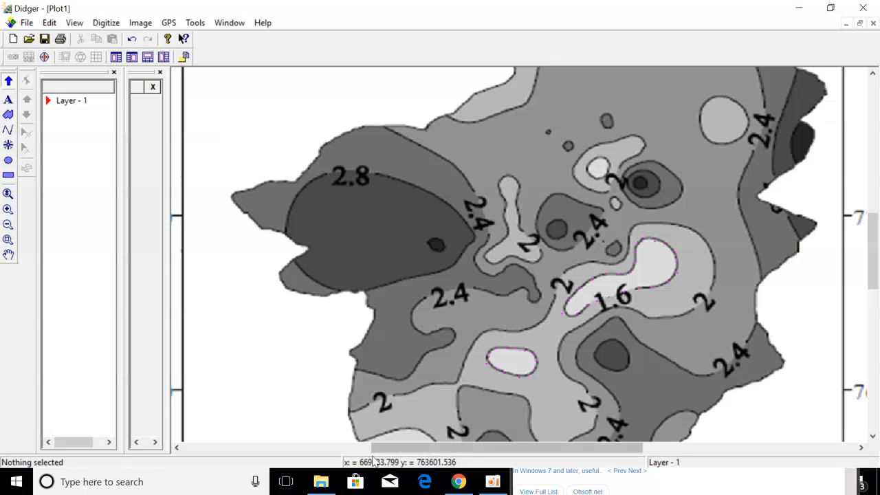
{"action": "left_click", "coordinate": [320, 481]}
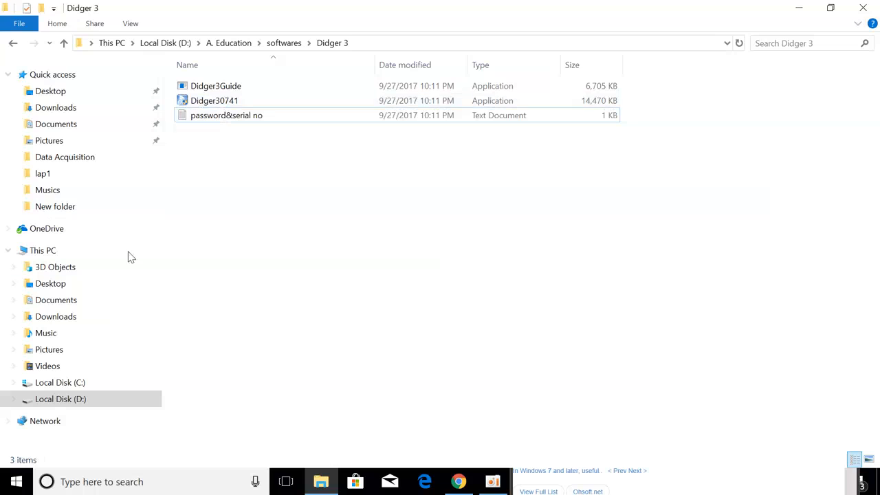
{"action": "left_click", "coordinate": [77, 400]}
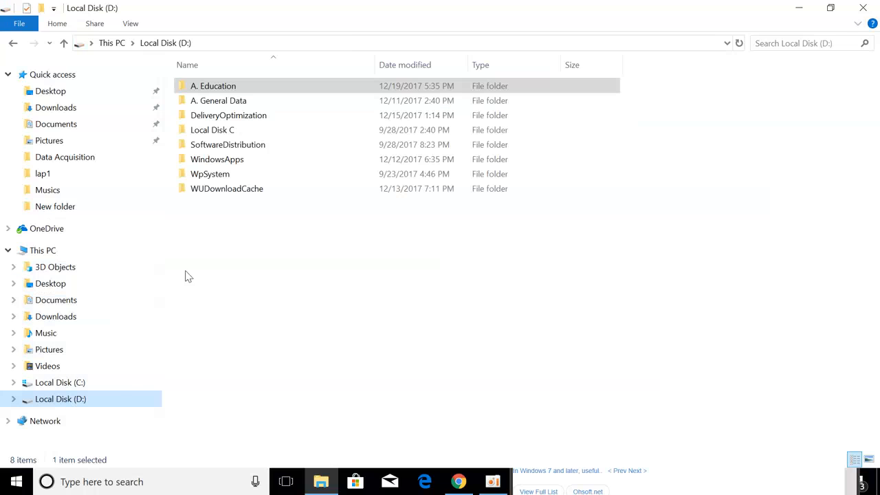
{"action": "double_click", "coordinate": [206, 87]}
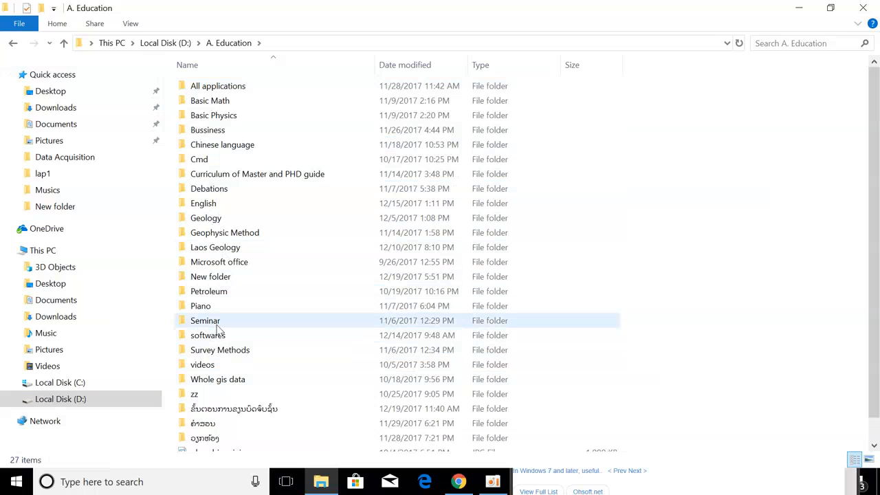
{"action": "double_click", "coordinate": [222, 236]}
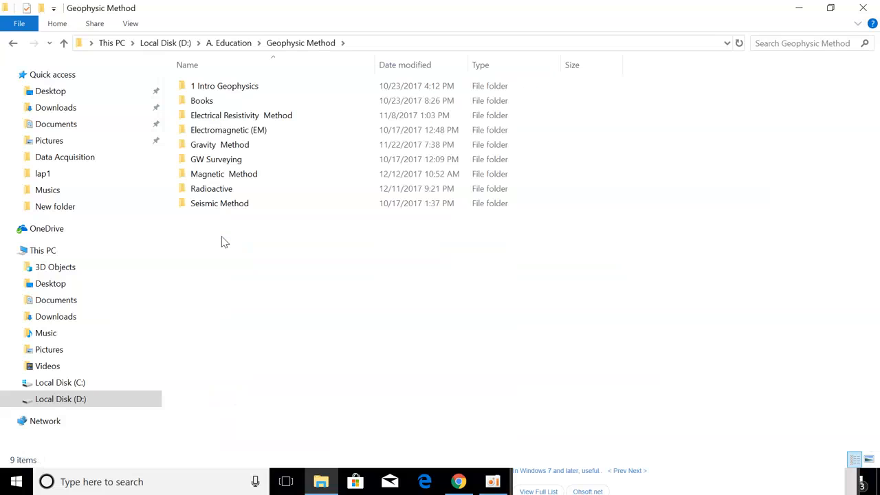
{"action": "double_click", "coordinate": [222, 192]}
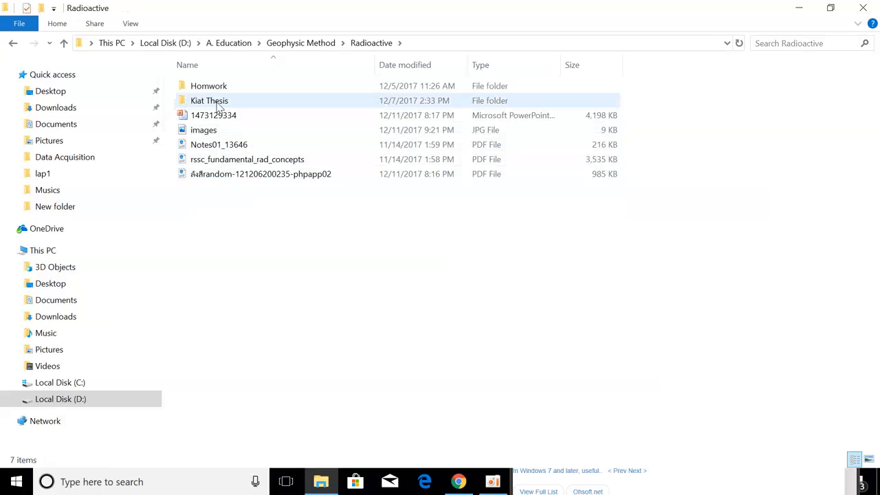
{"action": "left_click", "coordinate": [218, 91]}
{"action": "double_click", "coordinate": [218, 89]}
{"action": "double_click", "coordinate": [216, 90]}
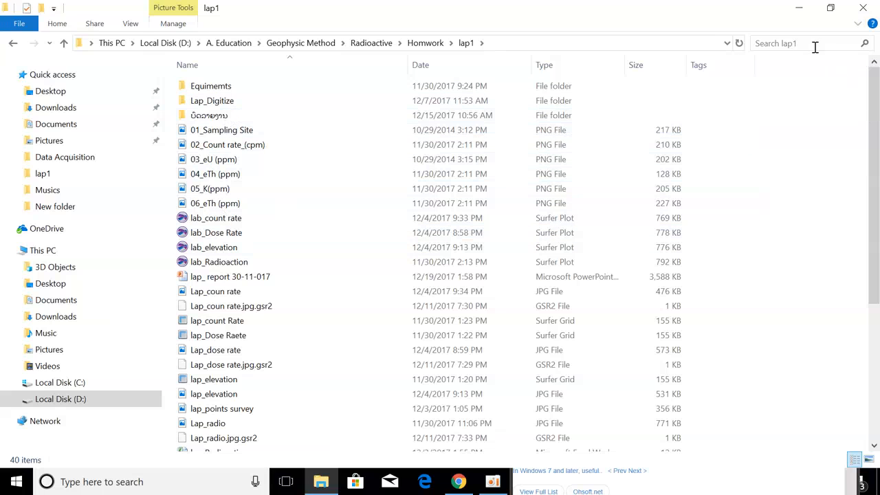
{"action": "scroll", "coordinate": [360, 289], "scroll_direction": "down", "scroll_amount": 3}
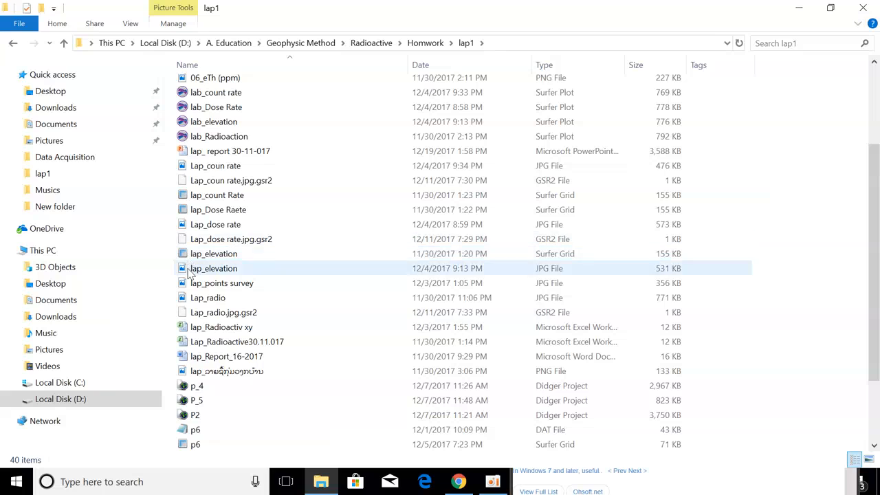
{"action": "scroll", "coordinate": [215, 388], "scroll_direction": "down", "scroll_amount": 2}
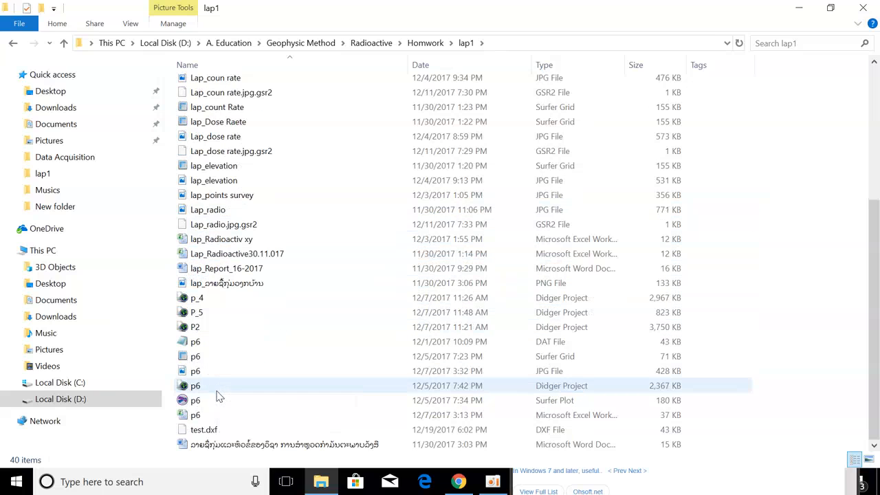
{"action": "left_click", "coordinate": [206, 433]}
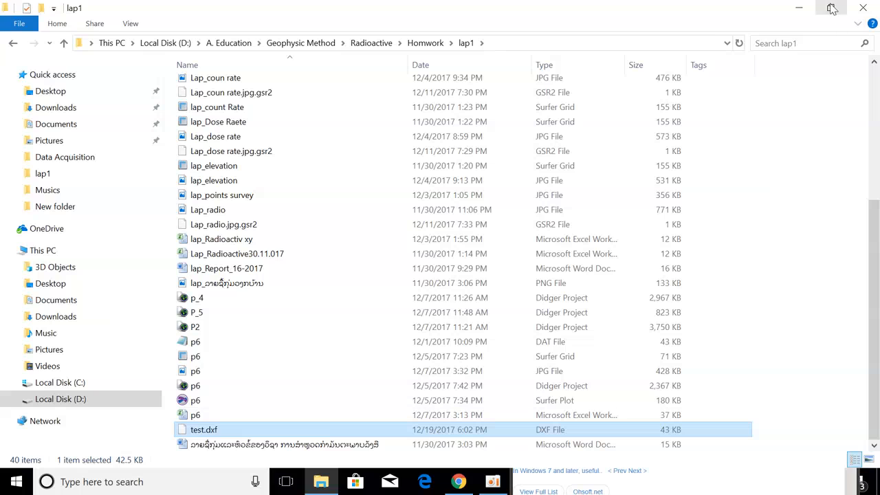
{"action": "left_click", "coordinate": [799, 8]}
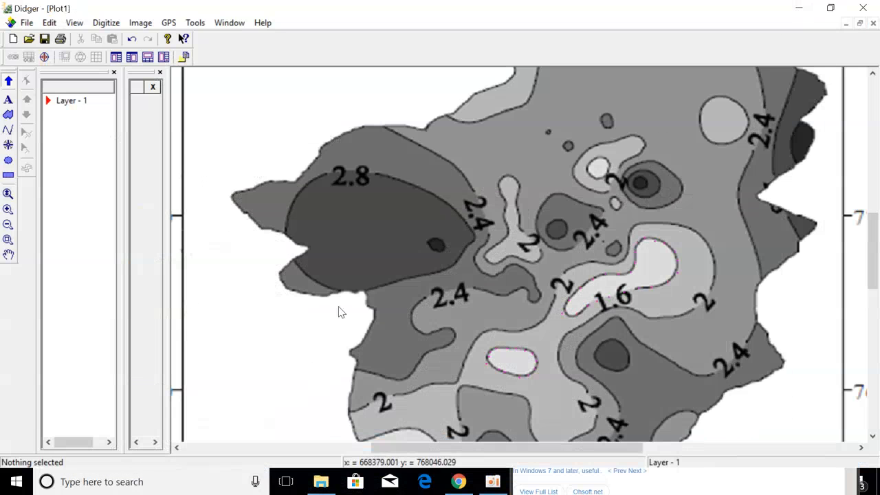
Export the contours again to lap1 as Golden Software Data file 'test.dat' with default options.
{"action": "left_click", "coordinate": [24, 22]}
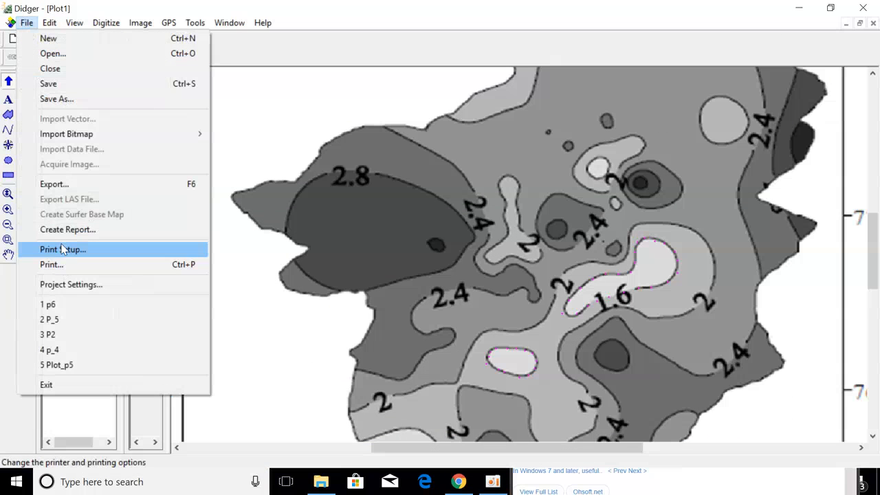
{"action": "left_click", "coordinate": [59, 187]}
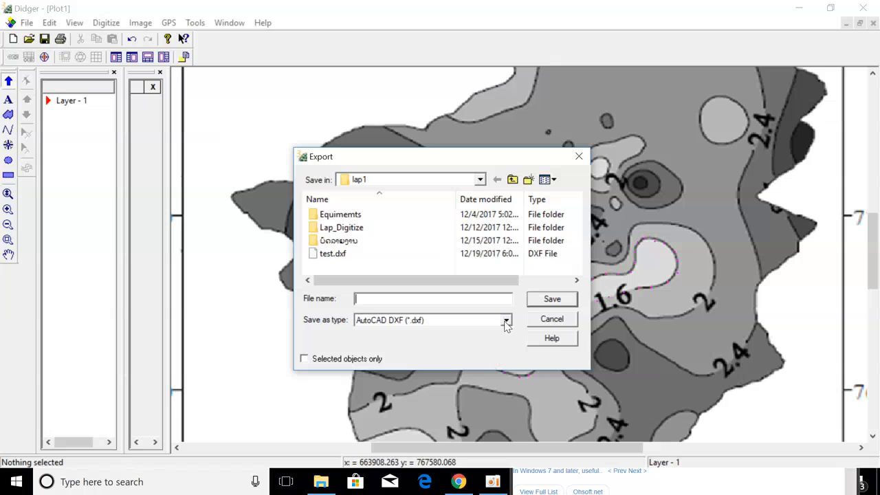
{"action": "left_click", "coordinate": [505, 321]}
{"action": "left_click", "coordinate": [446, 129]}
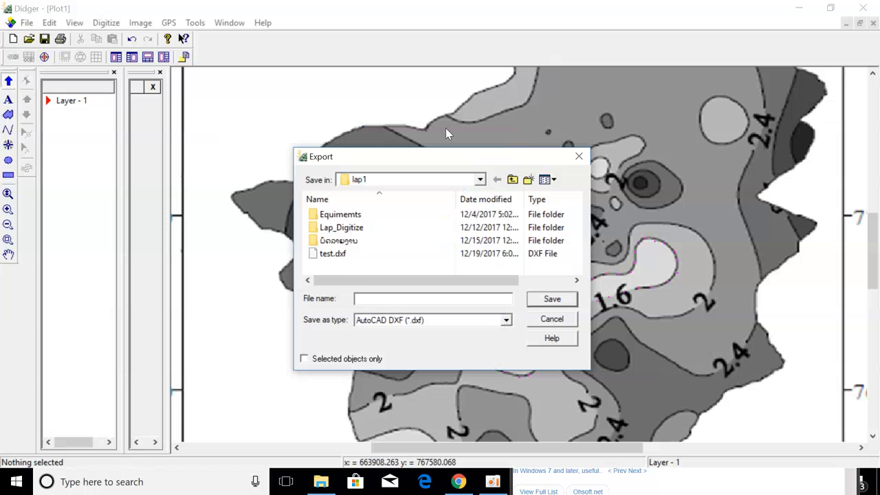
{"action": "left_click", "coordinate": [399, 299]}
{"action": "type", "text": "te"}
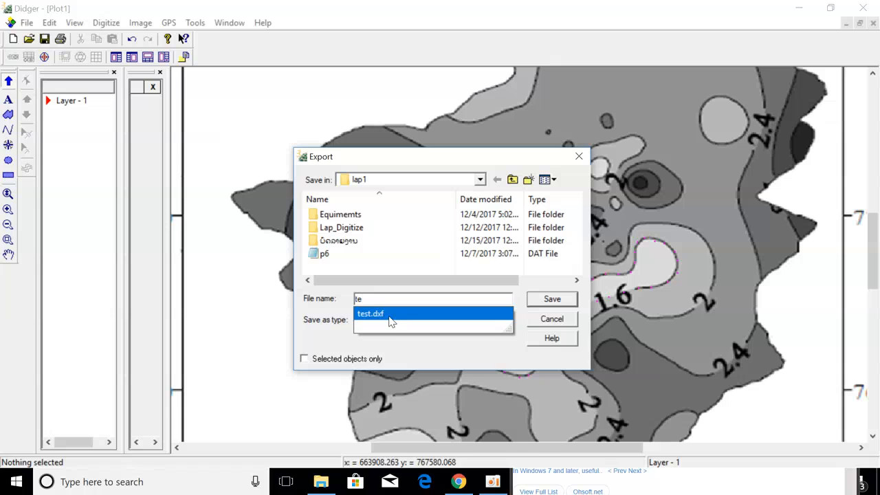
{"action": "left_click", "coordinate": [390, 320]}
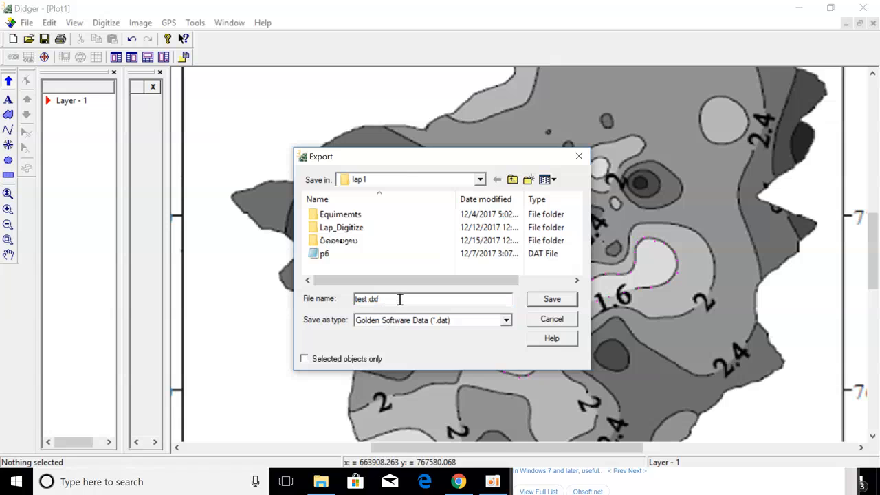
{"action": "key", "text": "BackSpace"}
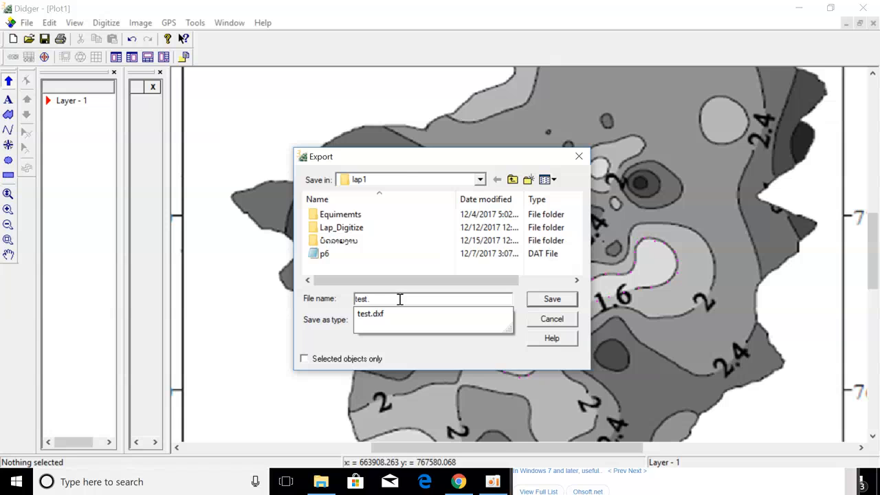
{"action": "left_click", "coordinate": [552, 300]}
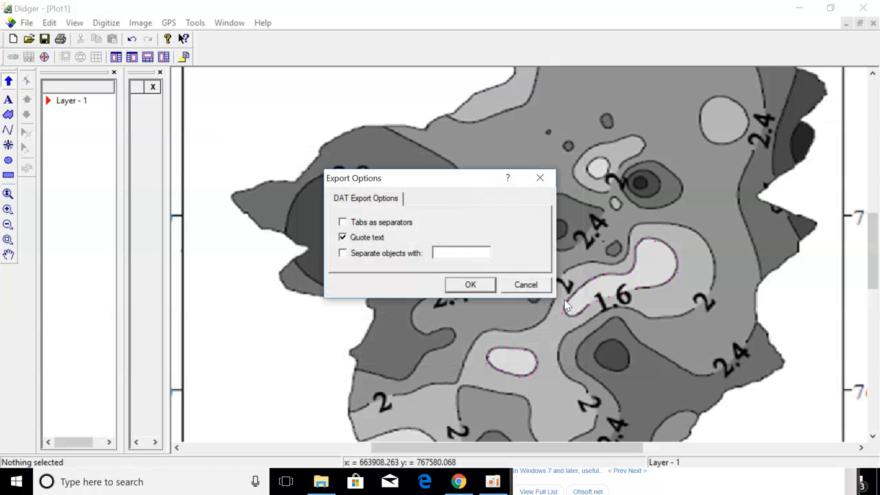
{"action": "left_click", "coordinate": [459, 284]}
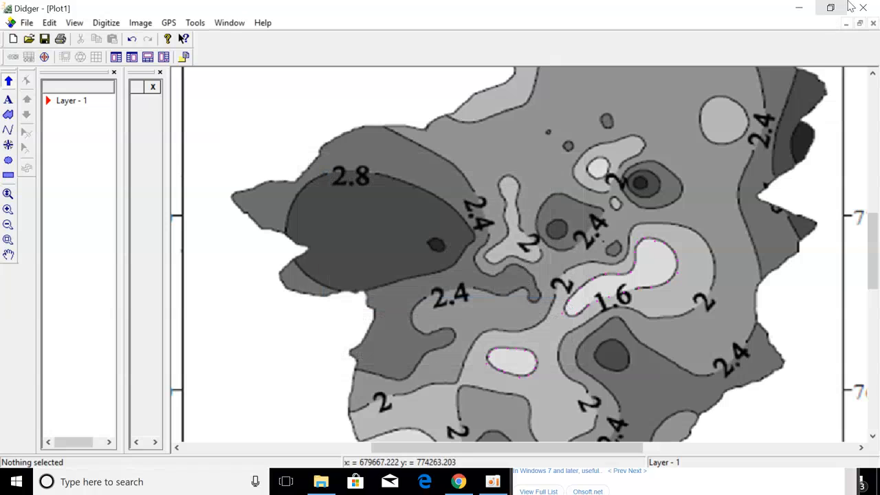
Close Didger without saving changes and refresh the desktop.
{"action": "left_click", "coordinate": [864, 7]}
{"action": "left_click", "coordinate": [444, 270]}
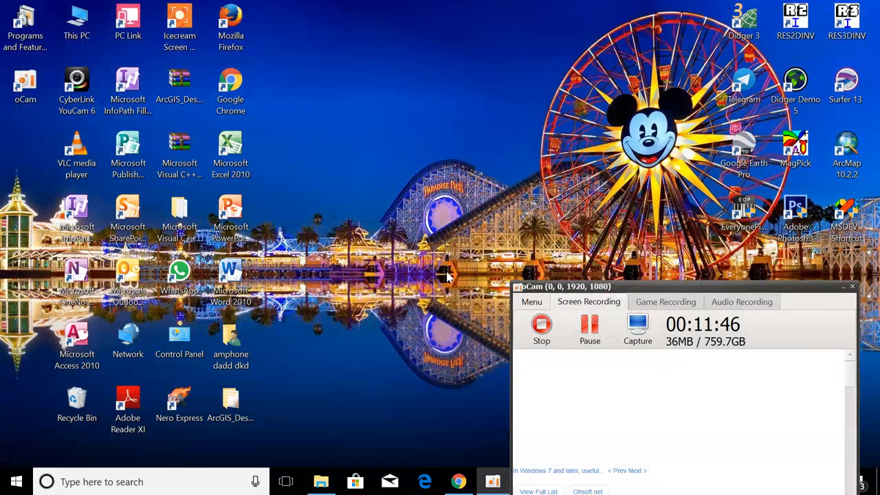
{"action": "right_click", "coordinate": [449, 90]}
{"action": "left_click", "coordinate": [456, 112]}
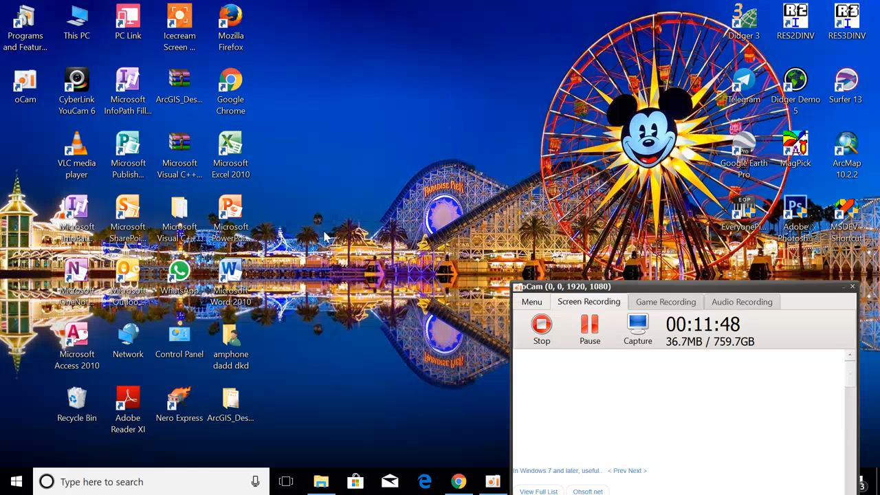
Check the new test DAT file in the lap1 folder, then minimize Explorer.
{"action": "left_click", "coordinate": [324, 483]}
{"action": "scroll", "coordinate": [264, 330], "scroll_direction": "down", "scroll_amount": 1}
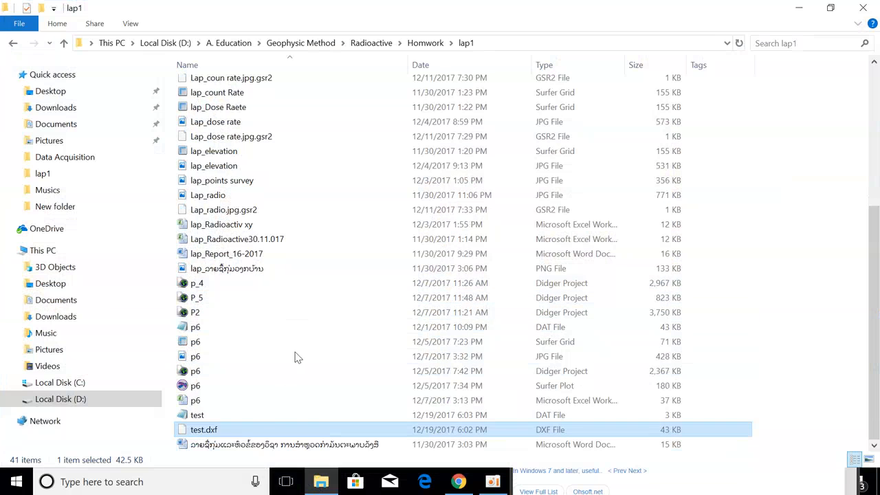
{"action": "left_click", "coordinate": [198, 416]}
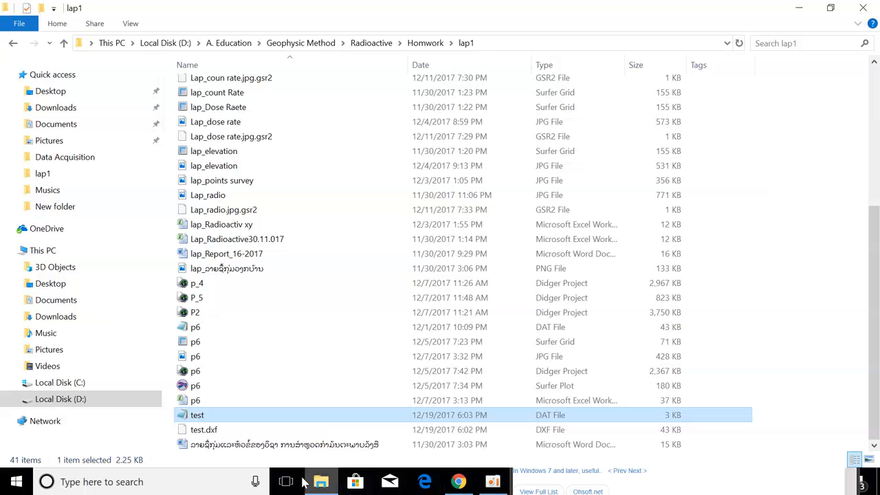
{"action": "left_click", "coordinate": [798, 8]}
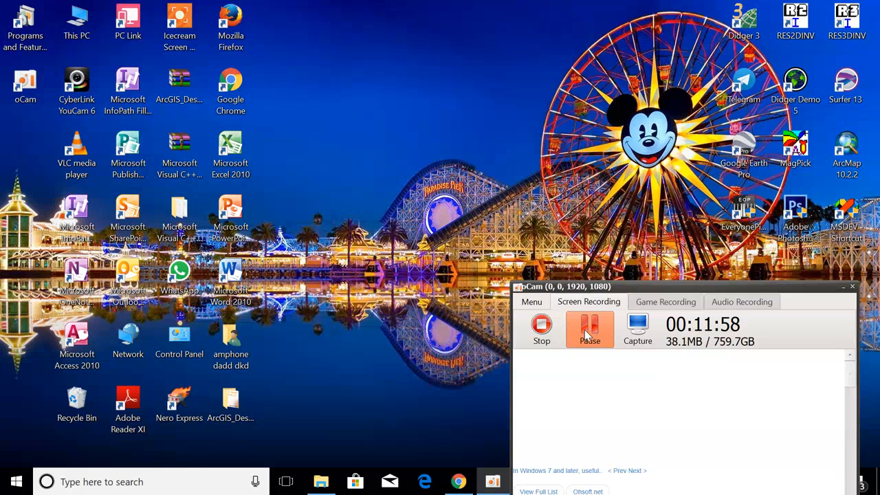
{"action": "left_click_drag", "start_coordinate": [760, 292], "coordinate": [760, 336]}
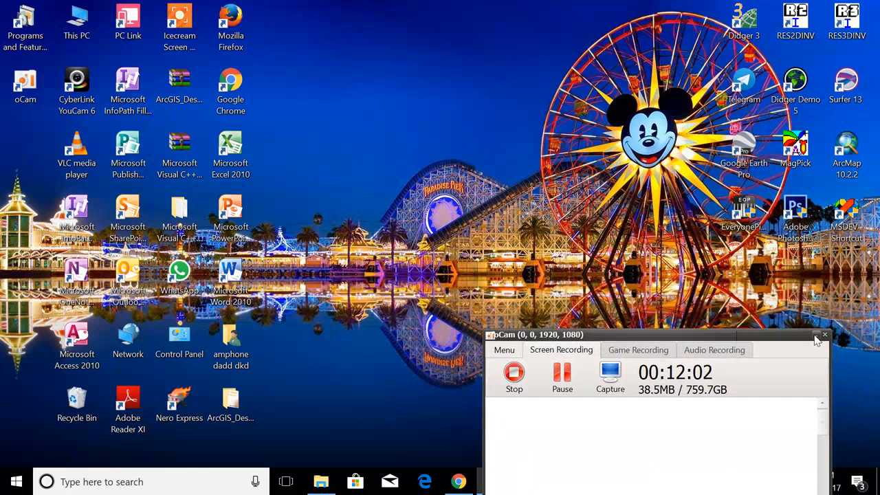
Launch Excel 2010, dismiss the activation notice and bring up the Open dialog.
{"action": "double_click", "coordinate": [227, 154]}
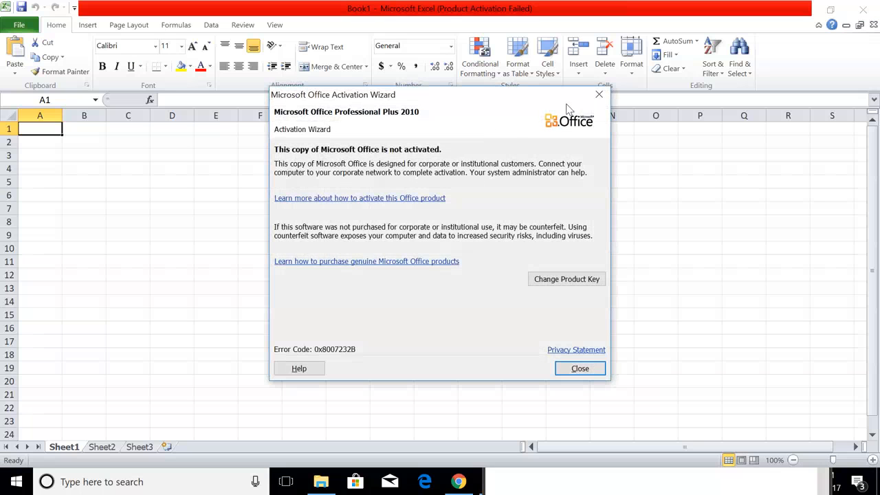
{"action": "left_click", "coordinate": [598, 94]}
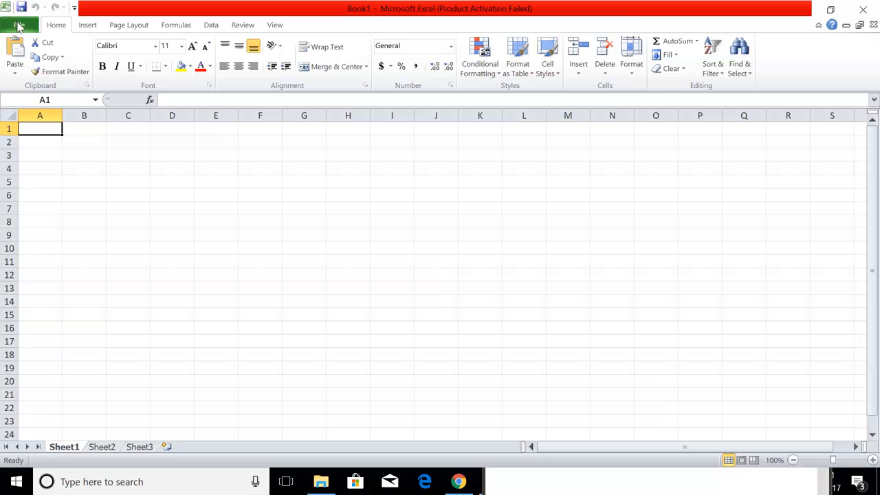
{"action": "left_click", "coordinate": [19, 25]}
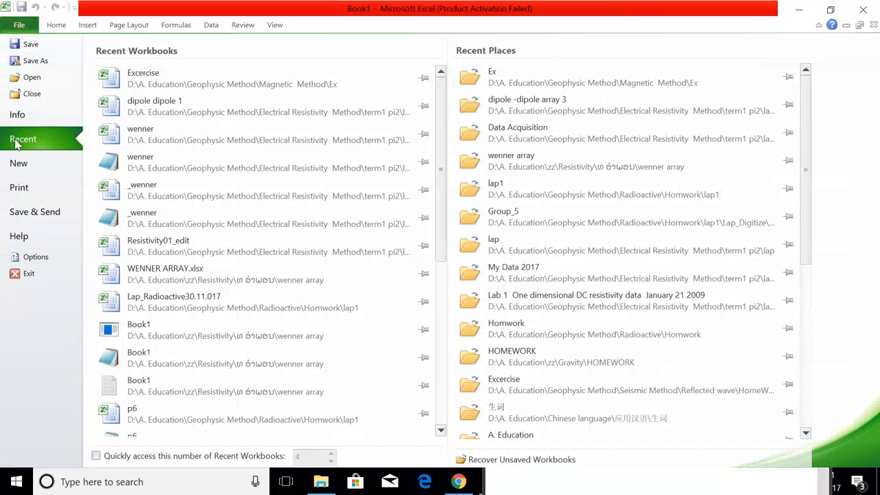
{"action": "left_click", "coordinate": [32, 78]}
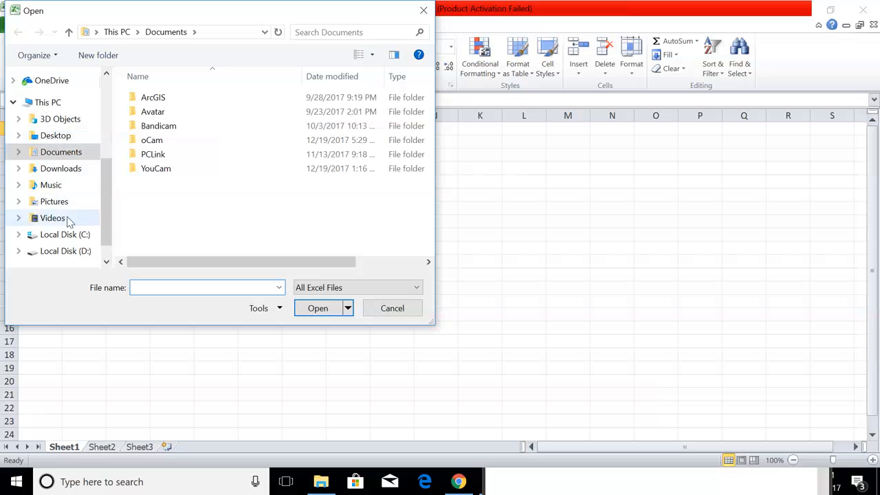
Browse to D:\A. Education\Geophysic Method\Radioactive\Homwork\lap1.
{"action": "left_click", "coordinate": [65, 251]}
{"action": "double_click", "coordinate": [168, 98]}
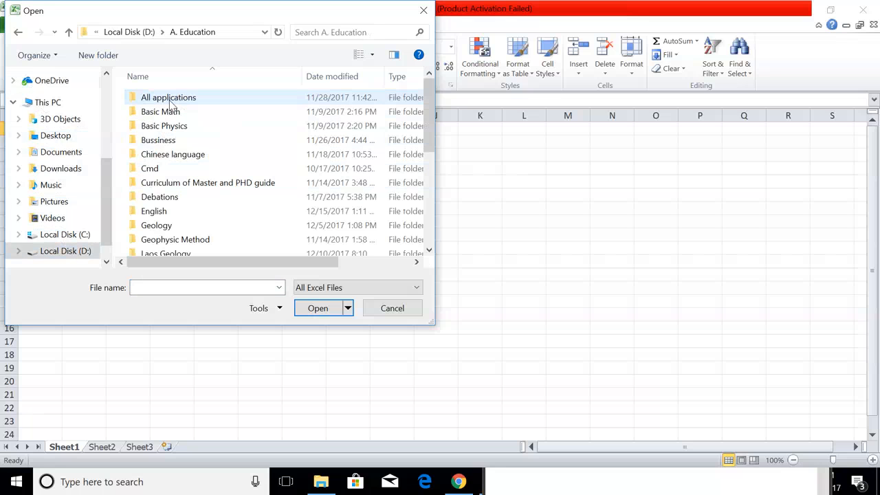
{"action": "scroll", "coordinate": [174, 199], "scroll_direction": "down", "scroll_amount": 3}
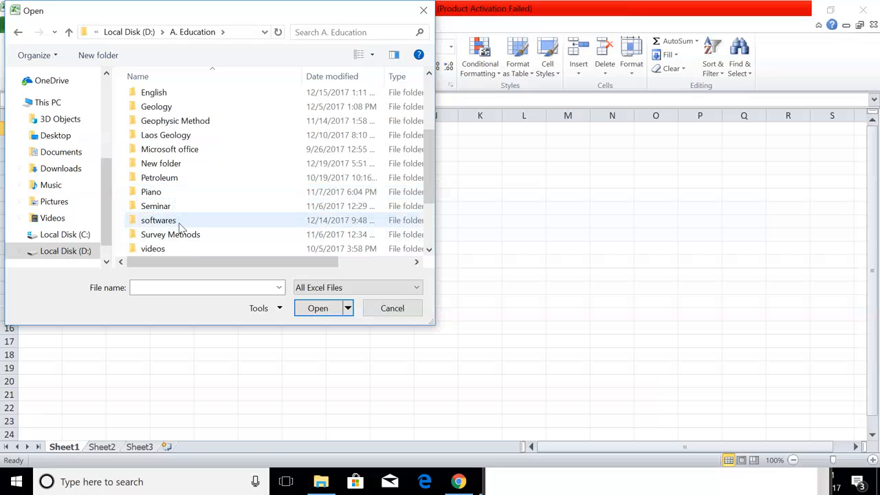
{"action": "double_click", "coordinate": [183, 122]}
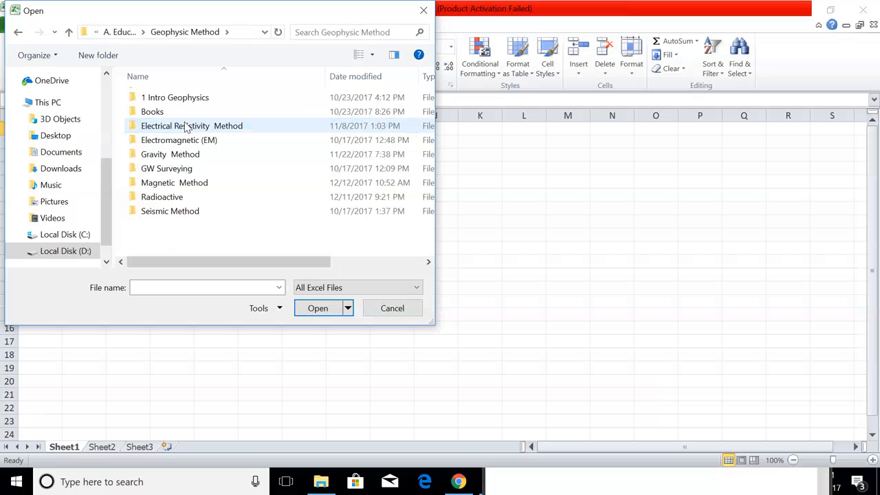
{"action": "left_click", "coordinate": [183, 198]}
{"action": "double_click", "coordinate": [184, 198]}
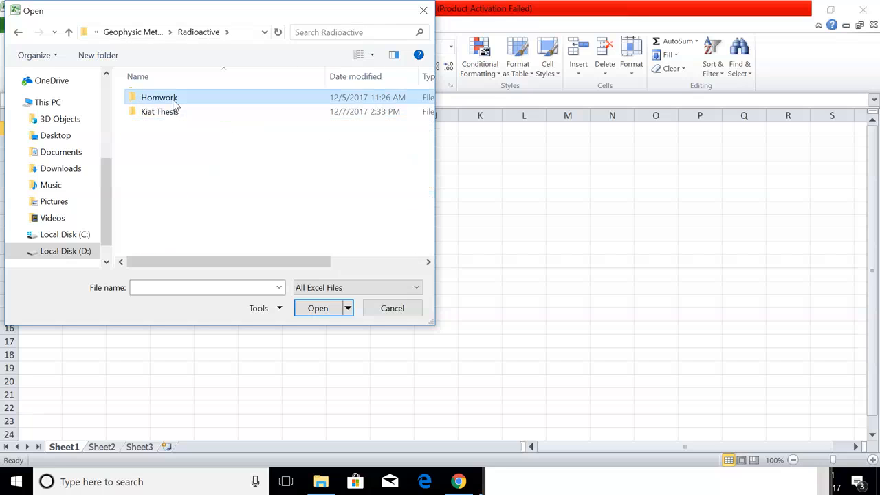
{"action": "double_click", "coordinate": [174, 102]}
{"action": "double_click", "coordinate": [173, 100]}
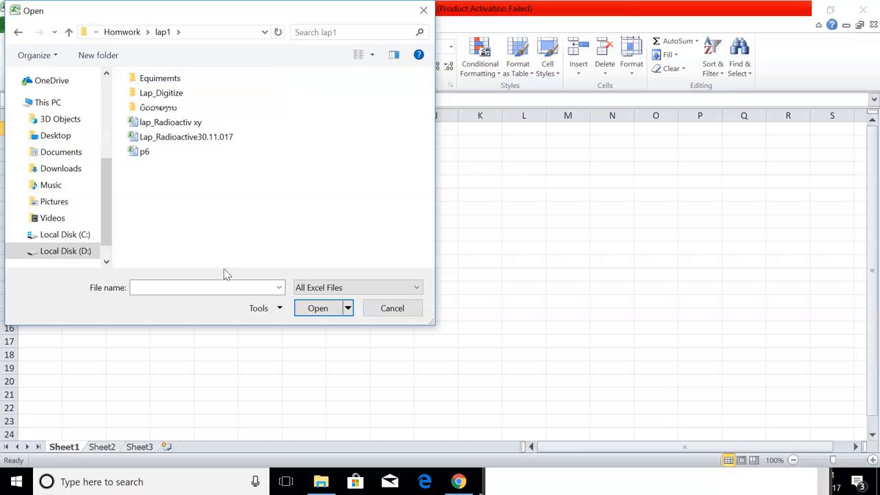
Switch the file filter to All Files and open the test data file.
{"action": "left_click", "coordinate": [330, 288]}
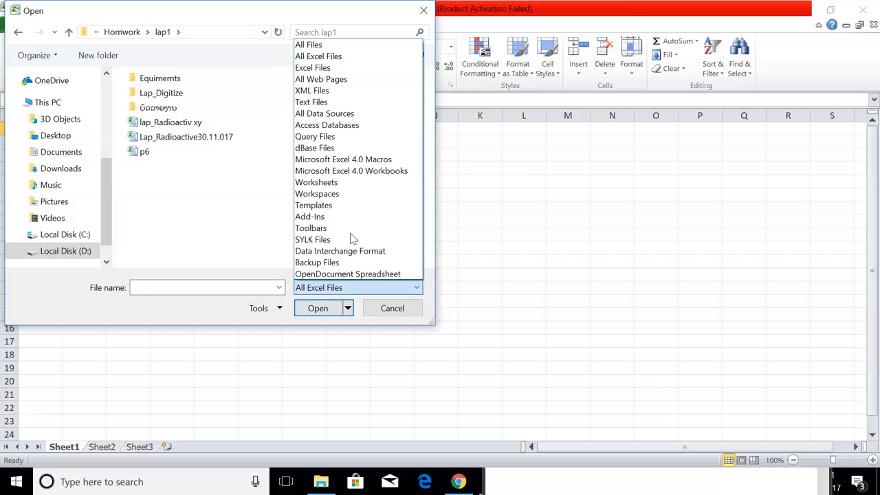
{"action": "left_click", "coordinate": [333, 46]}
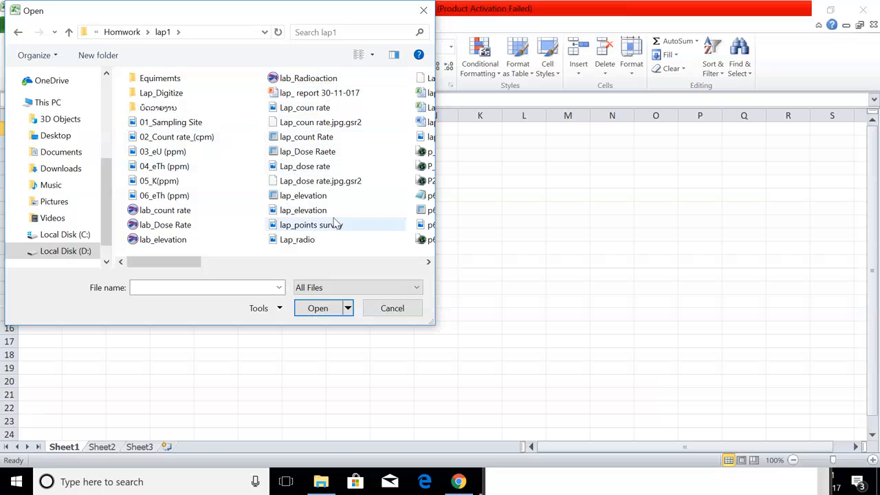
{"action": "left_click_drag", "start_coordinate": [193, 264], "coordinate": [349, 265]}
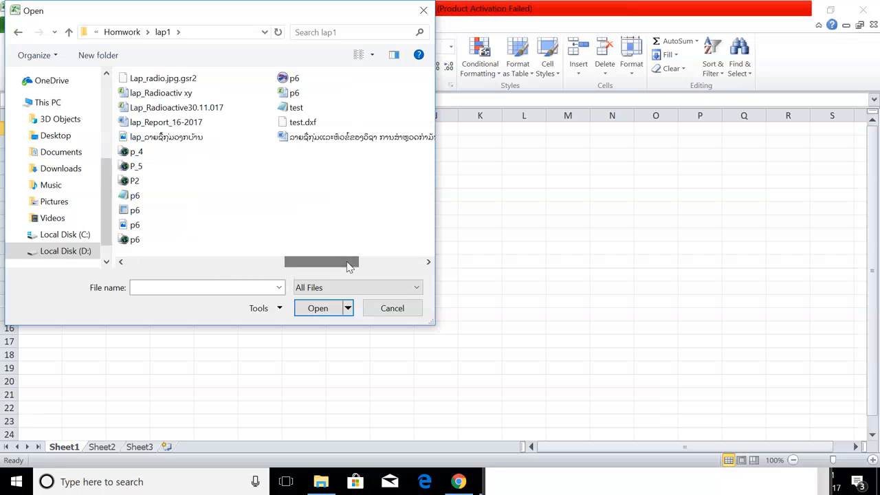
{"action": "left_click", "coordinate": [306, 112]}
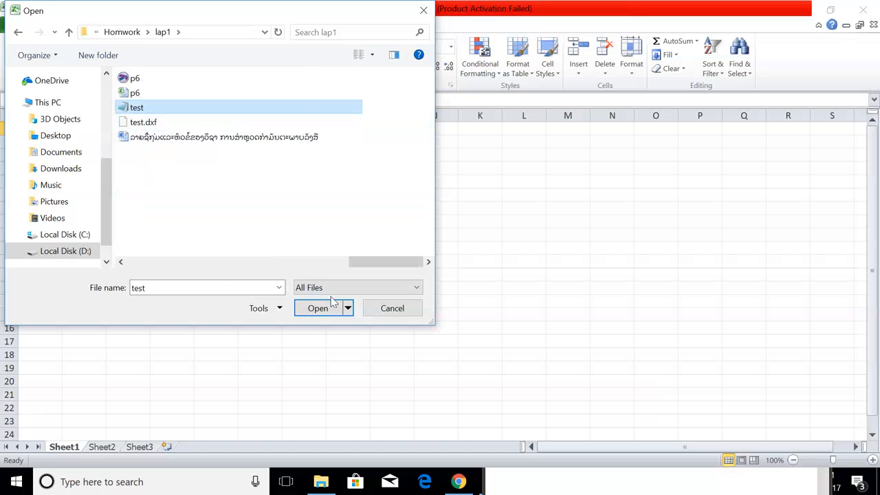
{"action": "left_click", "coordinate": [318, 308]}
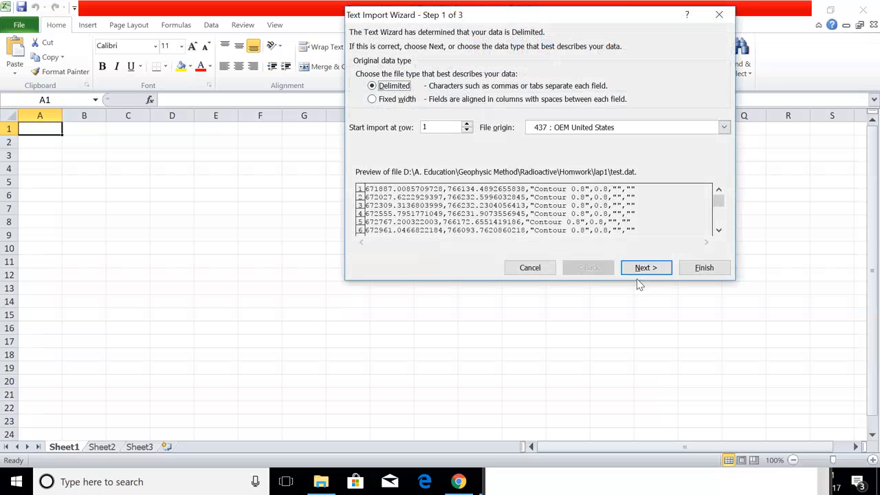
Import test.dat into the sheet, splitting columns on comma and space delimiters.
{"action": "left_click", "coordinate": [641, 268]}
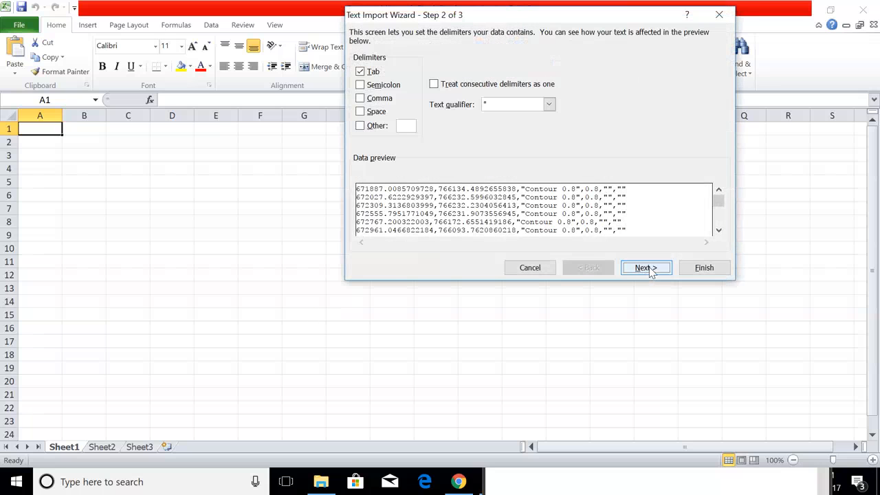
{"action": "left_click", "coordinate": [361, 98]}
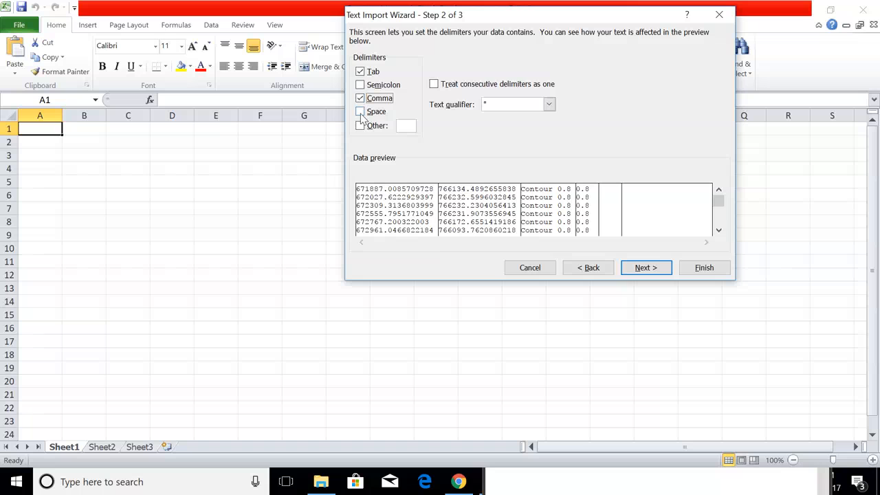
{"action": "left_click", "coordinate": [360, 111]}
{"action": "left_click", "coordinate": [646, 268]}
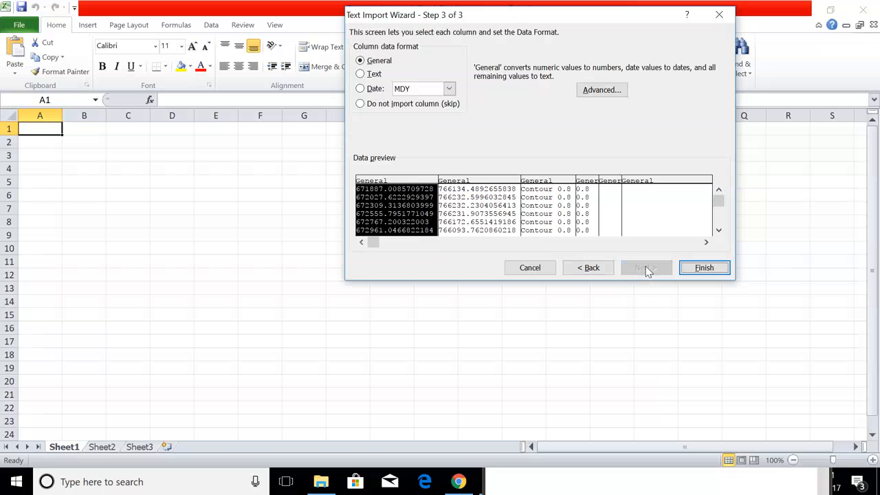
{"action": "left_click", "coordinate": [701, 268]}
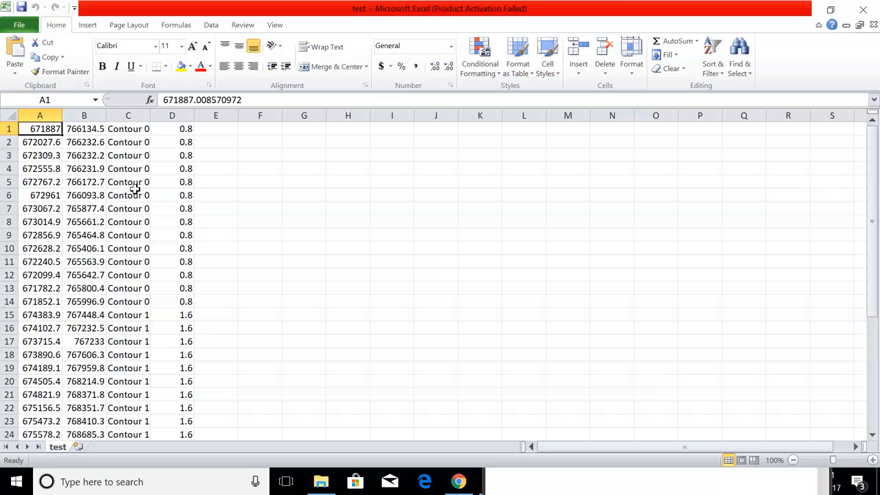
Widen column C for the full contour labels and column B for the full decimals.
{"action": "left_click_drag", "start_coordinate": [150, 115], "coordinate": [226, 116]}
{"action": "left_click", "coordinate": [492, 168]}
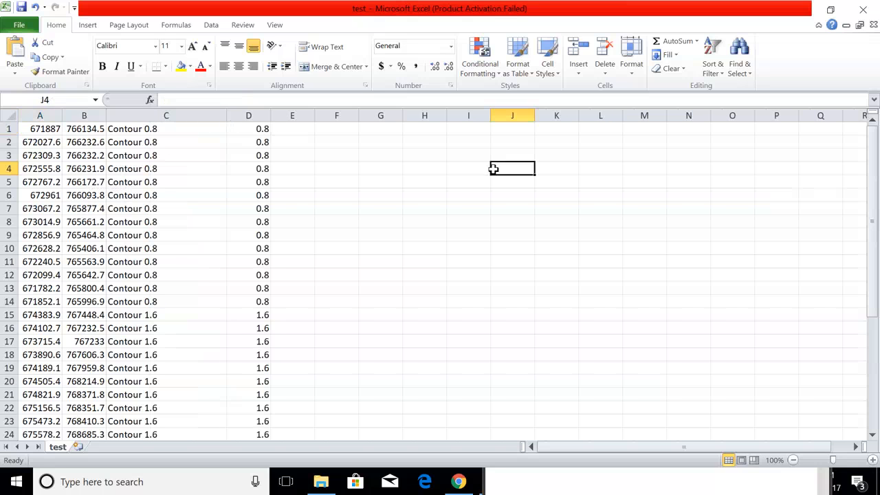
{"action": "left_click_drag", "start_coordinate": [101, 116], "coordinate": [140, 115]}
{"action": "left_click", "coordinate": [470, 196]}
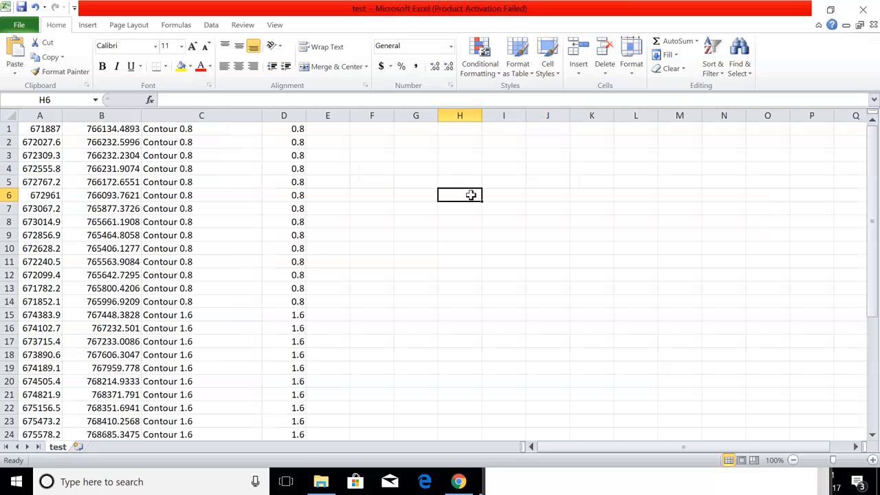
Apply Times New Roman to every cell of the test sheet.
{"action": "key", "text": "ctrl+a"}
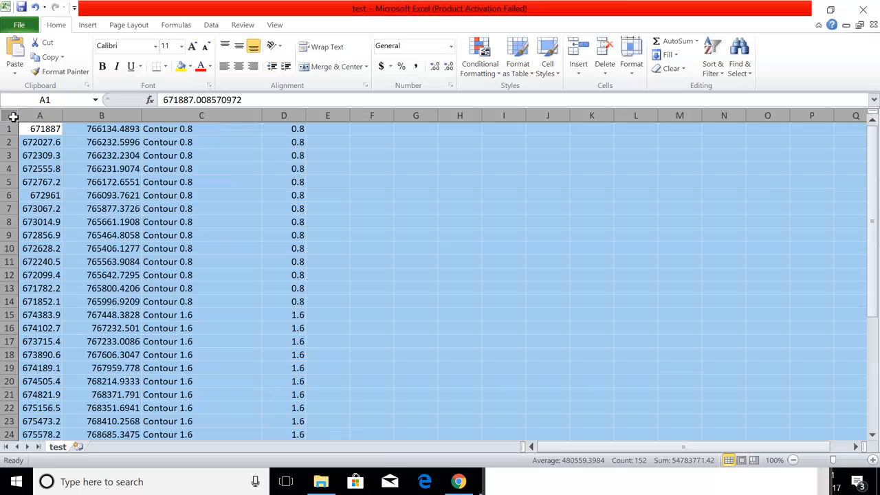
{"action": "left_click", "coordinate": [156, 45]}
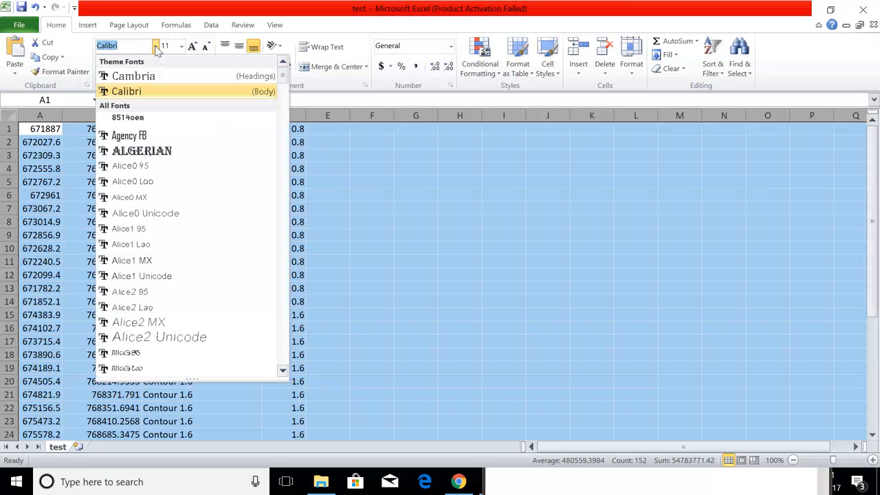
{"action": "type", "text": "T"}
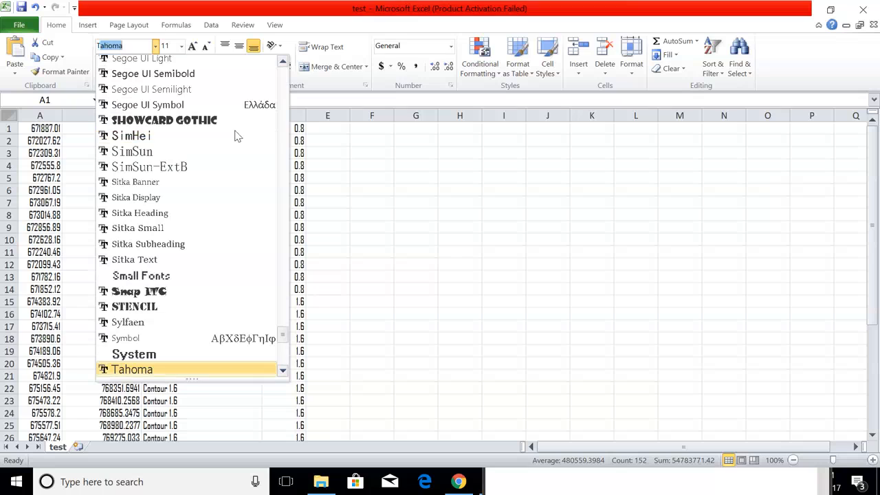
{"action": "type", "text": "imes New R"}
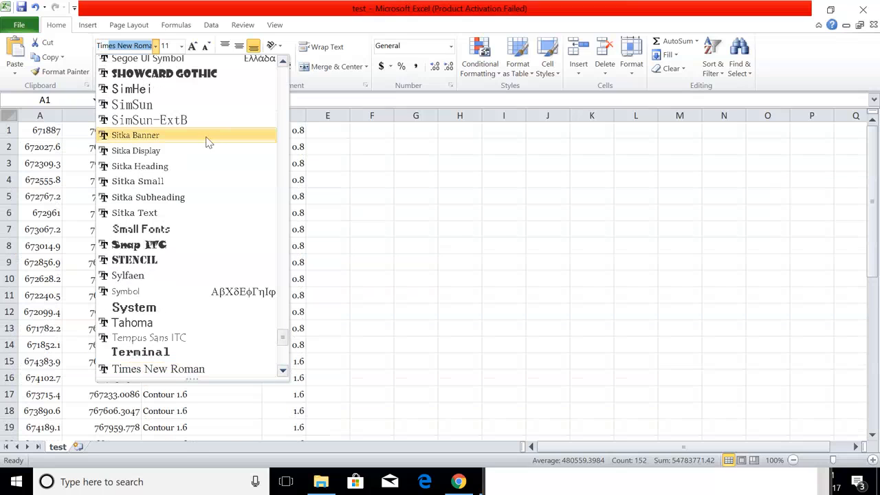
{"action": "left_click", "coordinate": [158, 369]}
{"action": "left_click", "coordinate": [474, 246]}
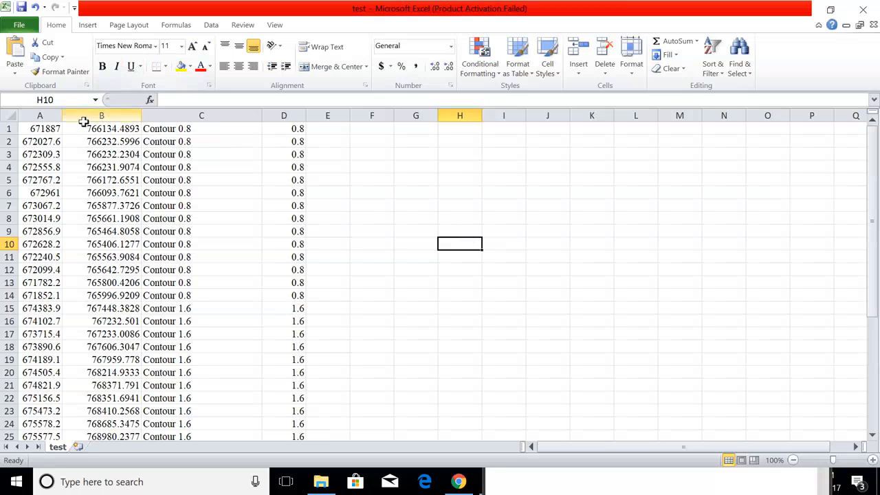
{"action": "left_click", "coordinate": [208, 114]}
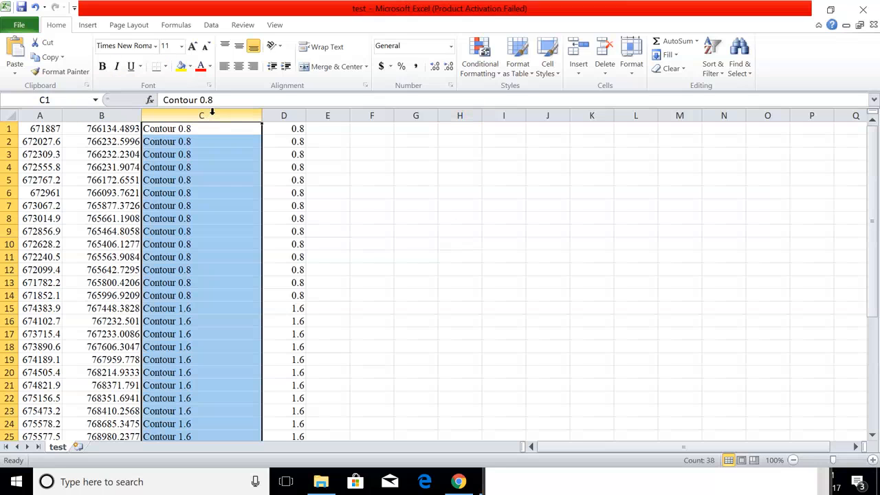
{"action": "right_click", "coordinate": [213, 114]}
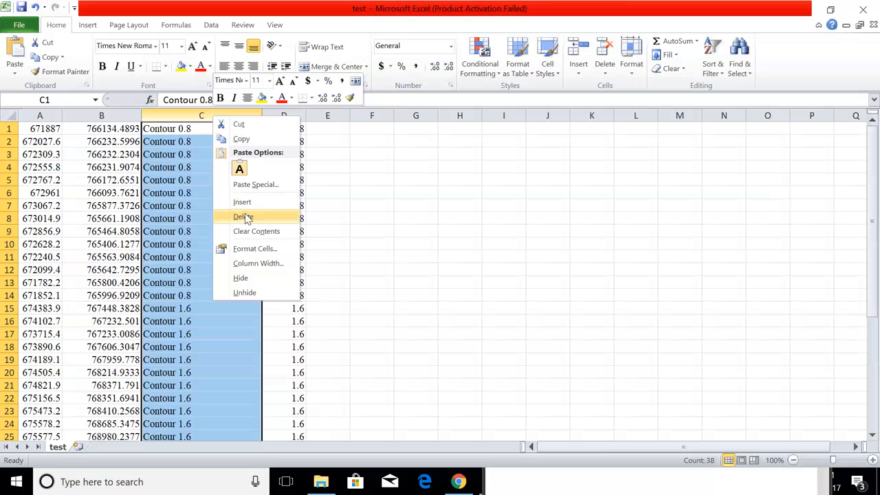
Delete Contour label column C and format coordinates A1:B38 as Number with 2 decimals.
{"action": "left_click", "coordinate": [244, 217]}
{"action": "left_click", "coordinate": [478, 216]}
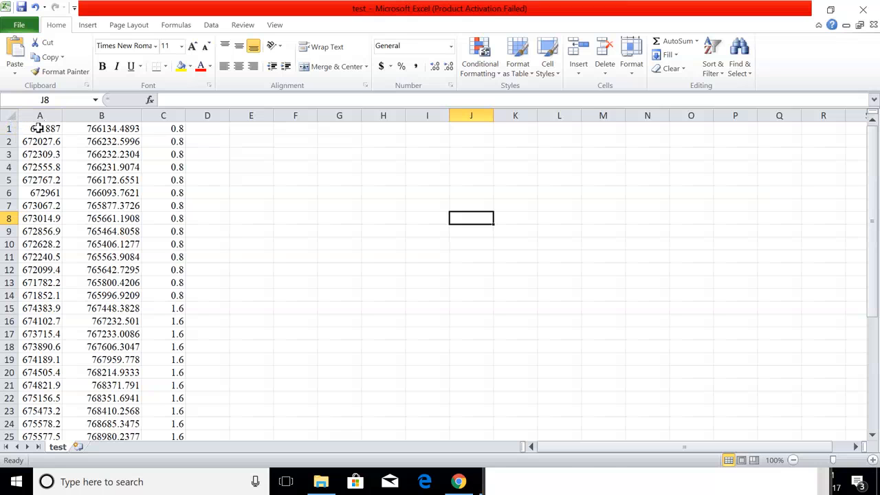
{"action": "left_click_drag", "start_coordinate": [36, 128], "coordinate": [121, 404]}
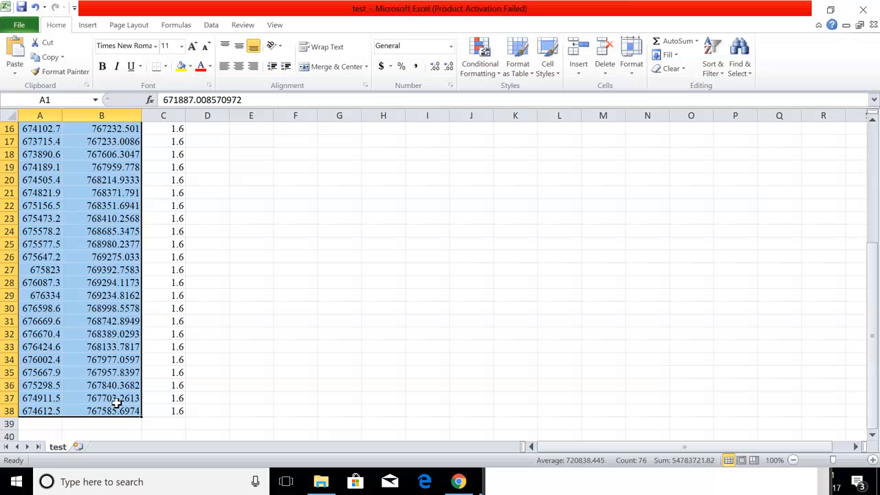
{"action": "scroll", "coordinate": [100, 308], "scroll_direction": "up", "scroll_amount": 5}
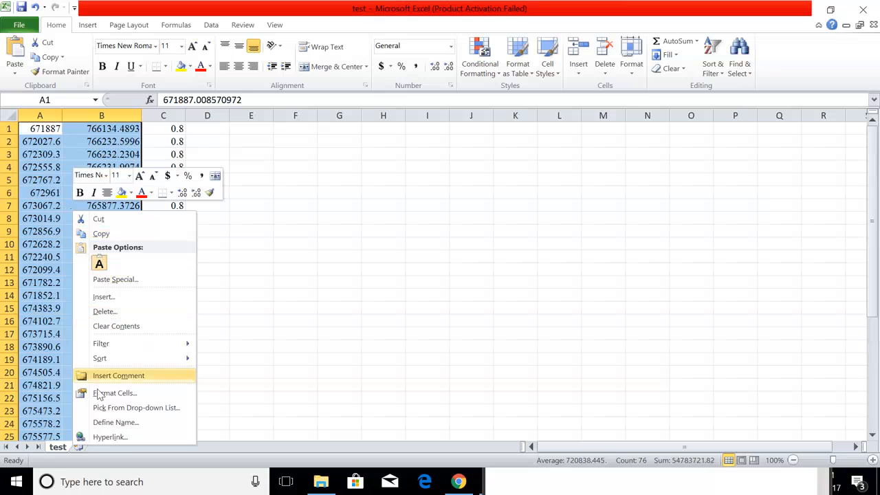
{"action": "right_click", "coordinate": [27, 249]}
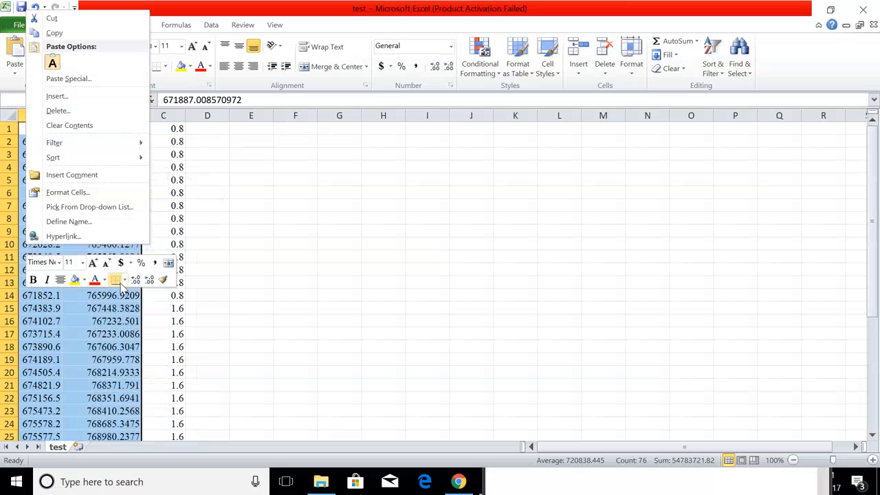
{"action": "key", "text": "Escape"}
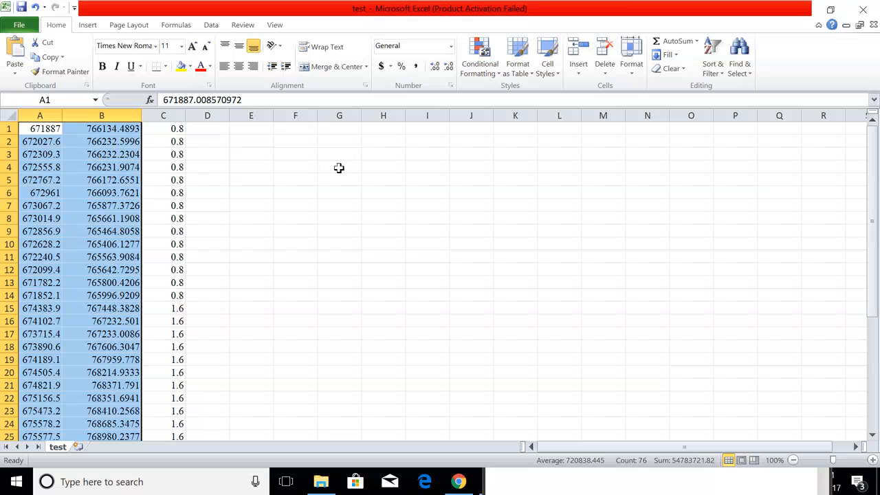
{"action": "key", "text": "ctrl+1"}
{"action": "left_click", "coordinate": [28, 99]}
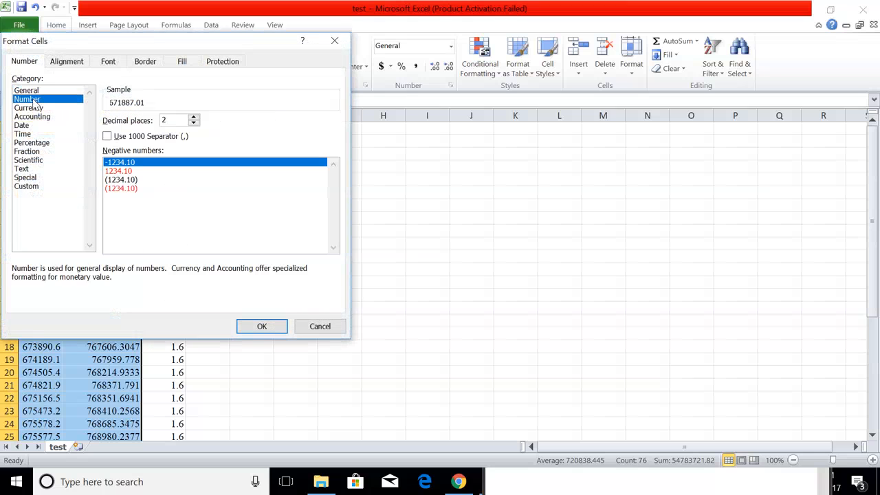
{"action": "left_click", "coordinate": [261, 326]}
{"action": "left_click", "coordinate": [378, 259]}
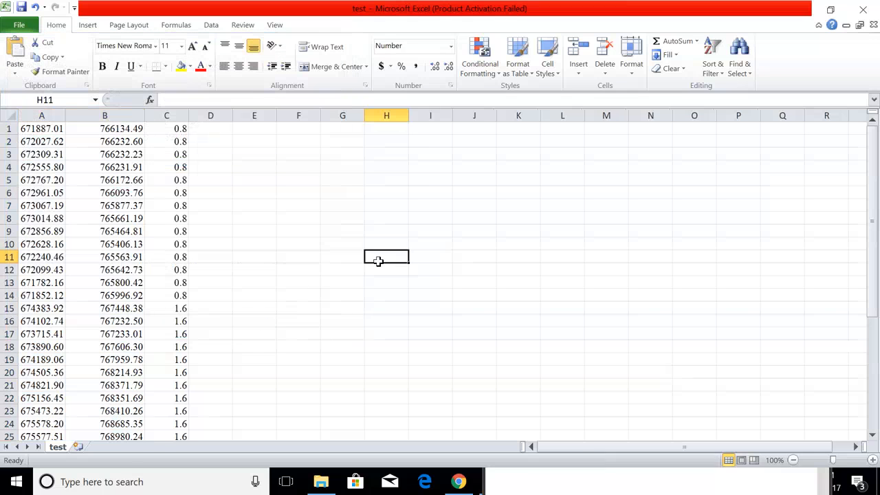
Insert a blank top row and enter headers x, y, z in A1:C1.
{"action": "right_click", "coordinate": [5, 129]}
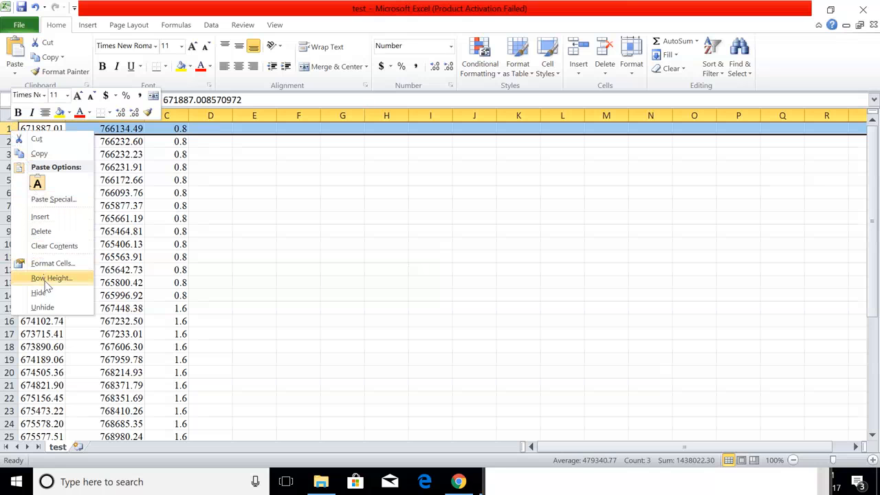
{"action": "left_click", "coordinate": [41, 216]}
{"action": "left_click", "coordinate": [417, 244]}
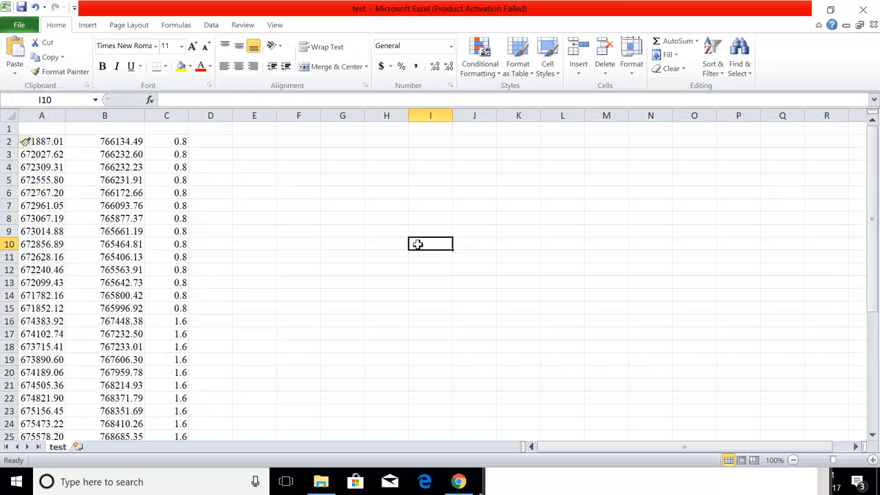
{"action": "left_click", "coordinate": [51, 128]}
{"action": "type", "text": "x"}
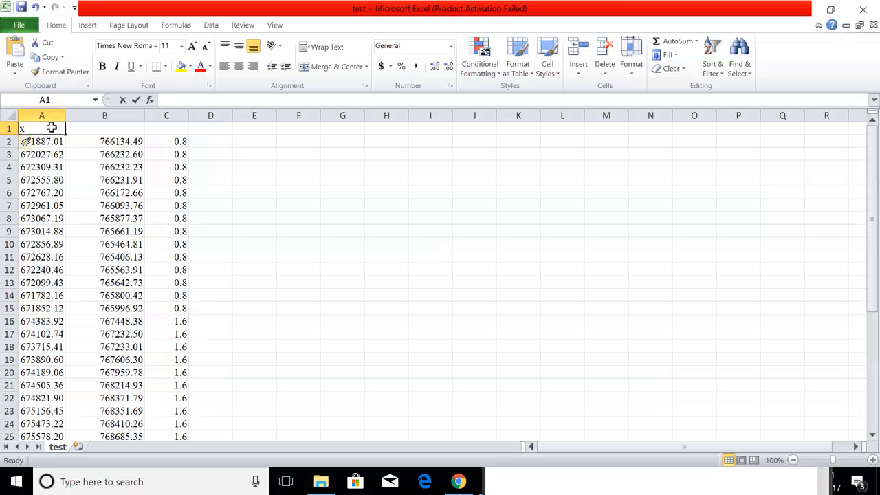
{"action": "left_click", "coordinate": [115, 127]}
{"action": "type", "text": "y"}
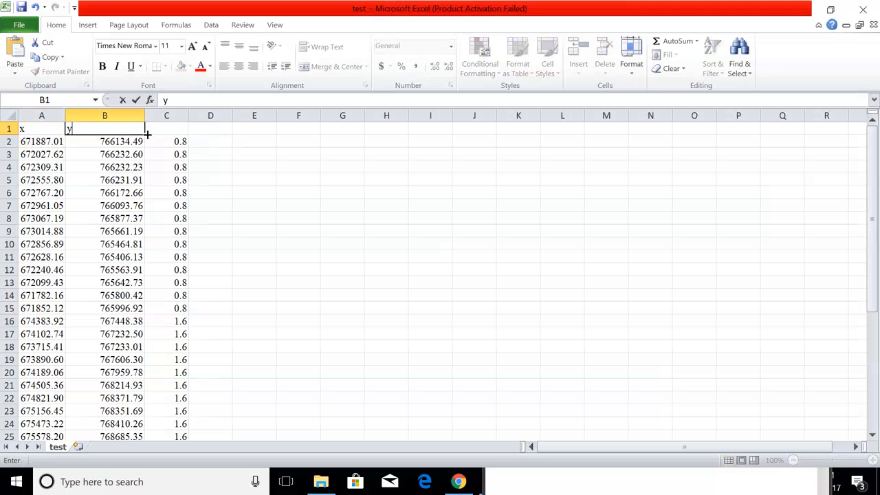
{"action": "left_click", "coordinate": [179, 130]}
{"action": "type", "text": "x"}
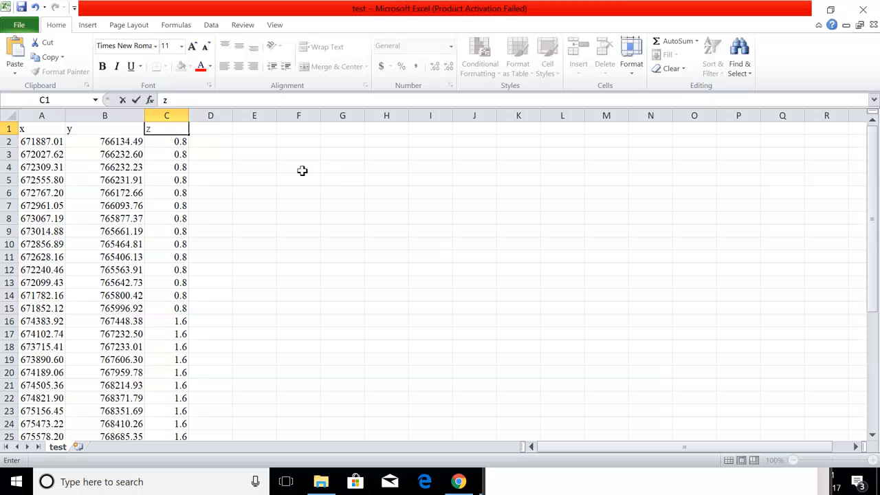
Centre all cells on the sheet horizontally.
{"action": "left_click", "coordinate": [13, 117]}
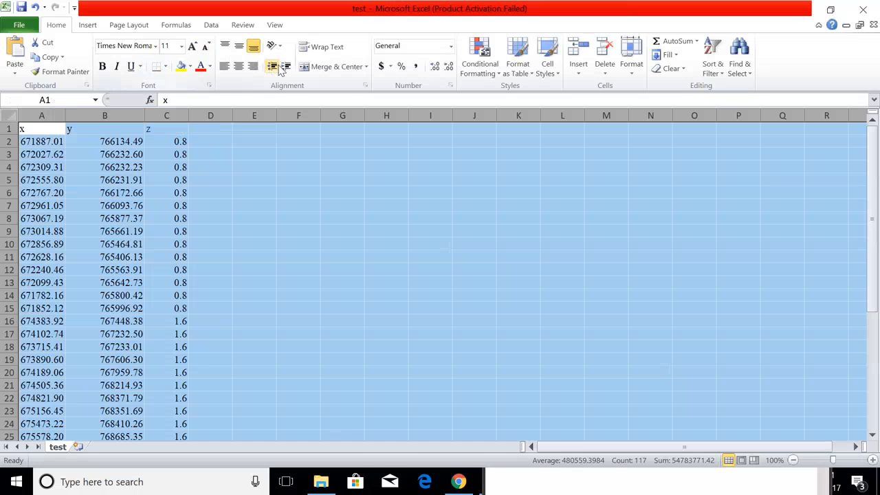
{"action": "left_click", "coordinate": [238, 66]}
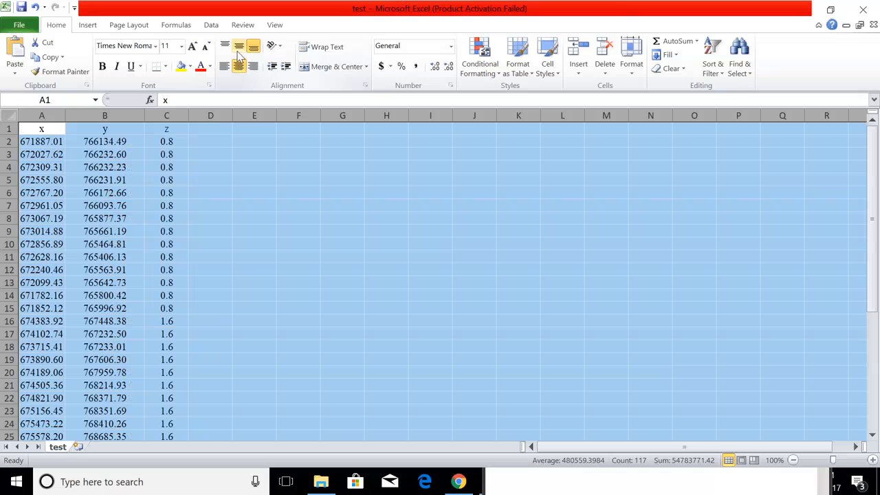
{"action": "left_click", "coordinate": [344, 241]}
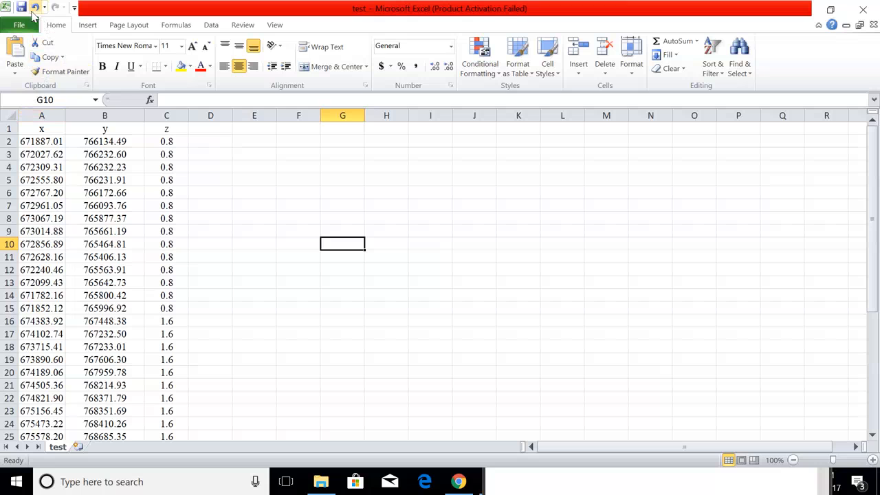
Save the workbook as test in lap1 and close Excel.
{"action": "left_click", "coordinate": [22, 8]}
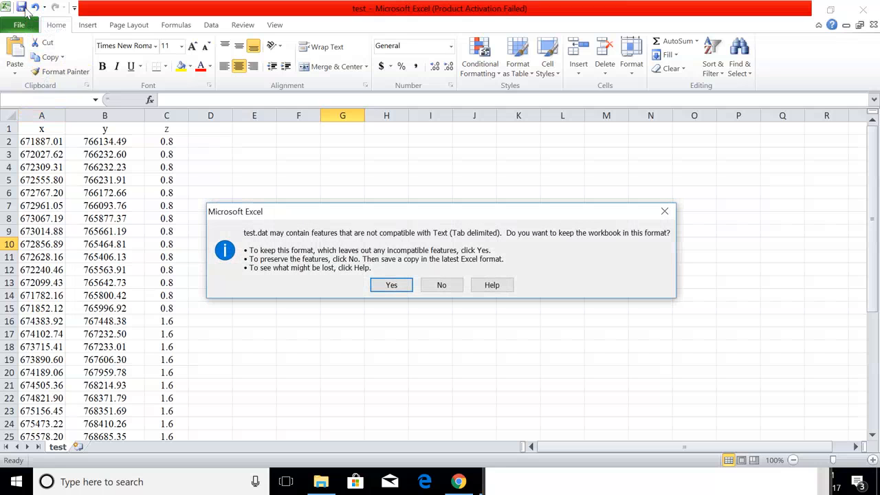
{"action": "left_click", "coordinate": [664, 211]}
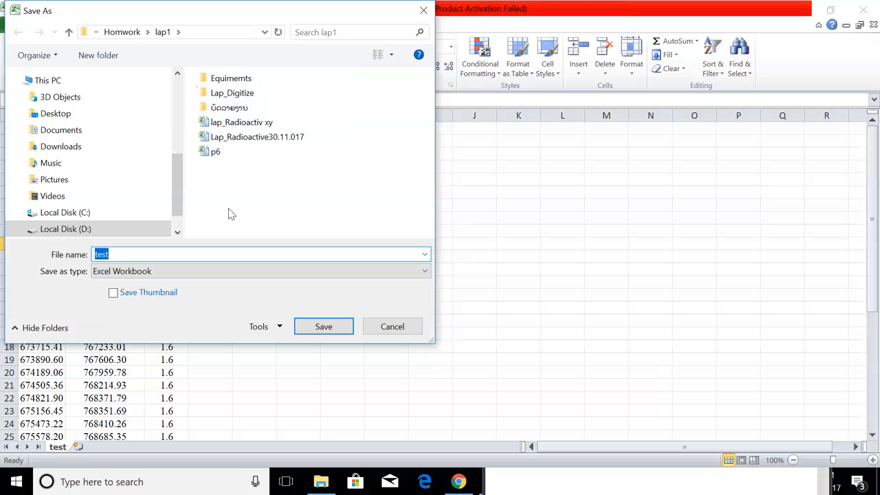
{"action": "left_click", "coordinate": [300, 325]}
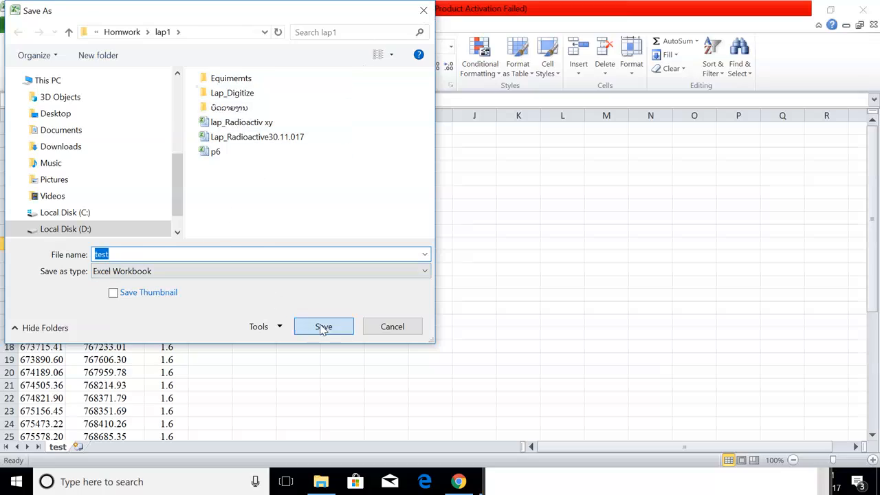
{"action": "left_click", "coordinate": [430, 280]}
{"action": "left_click", "coordinate": [863, 10]}
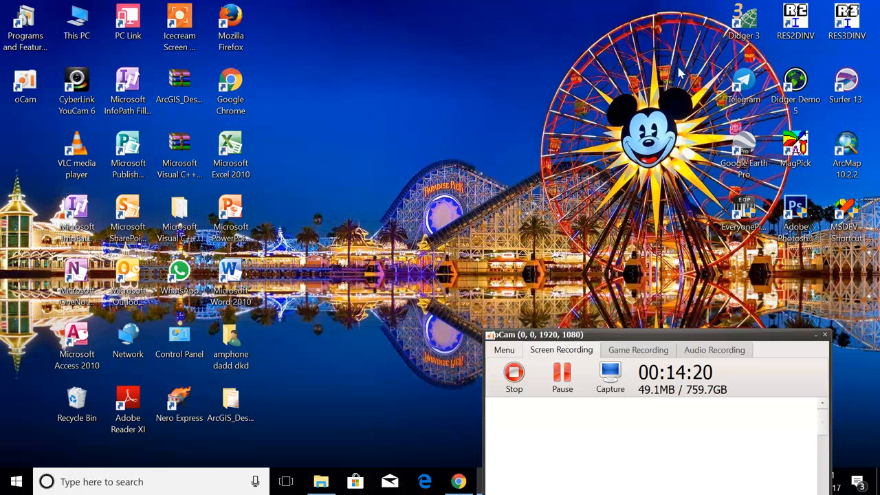
Launch Surfer 13 from its desktop shortcut.
{"action": "double_click", "coordinate": [841, 87]}
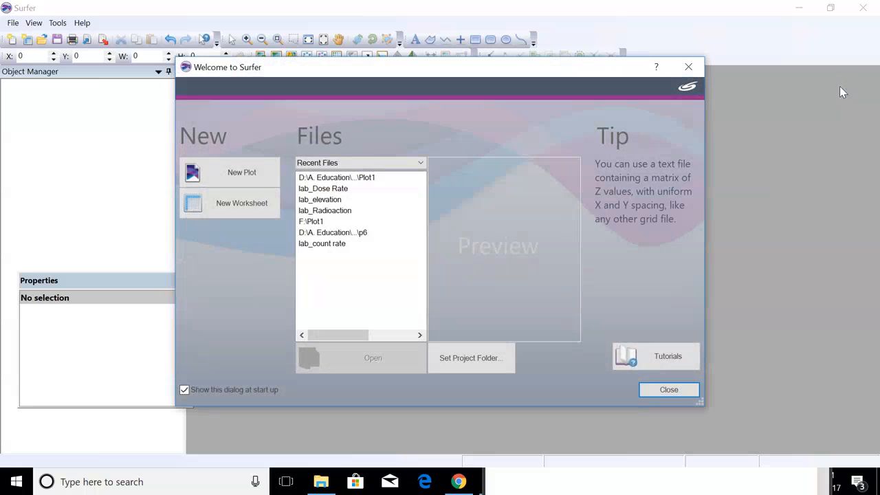
Close the welcome screen and start Grid > Data.
{"action": "left_click", "coordinate": [688, 71]}
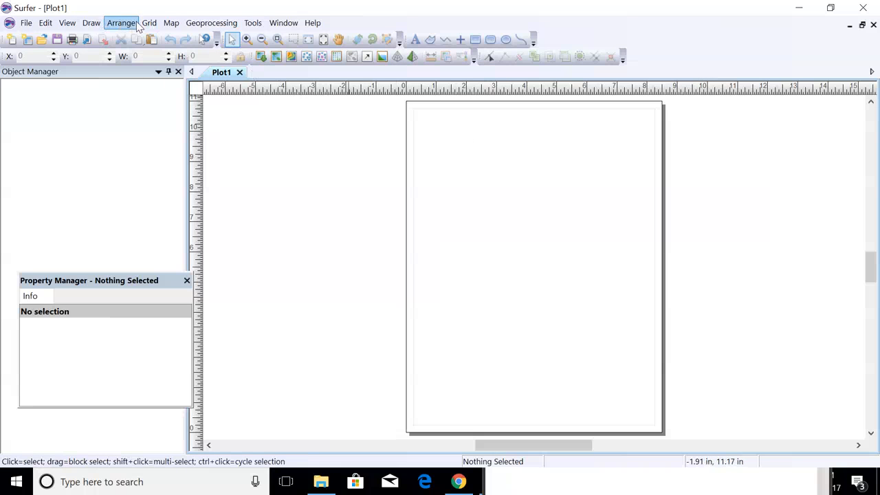
{"action": "left_click", "coordinate": [149, 22]}
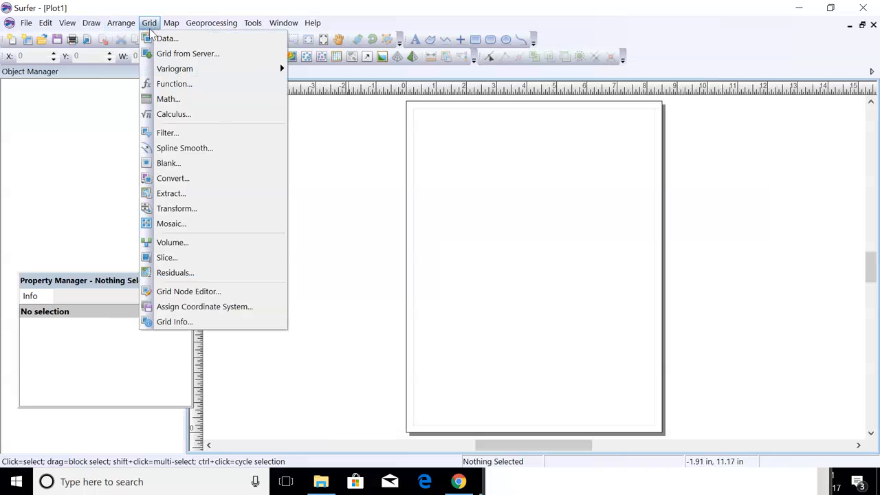
{"action": "left_click", "coordinate": [162, 39]}
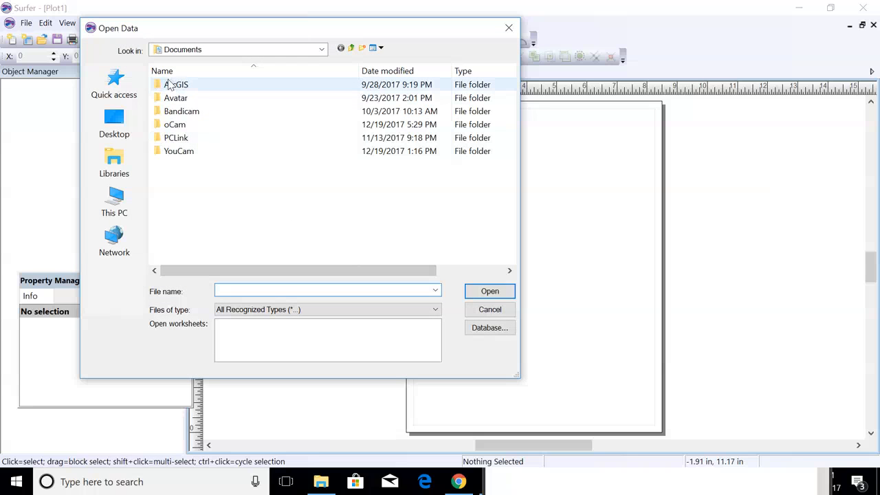
Open the test data file from D:\A. Education\Geophysic Method\Radioactive\Homwork\lap1.
{"action": "left_click", "coordinate": [116, 203]}
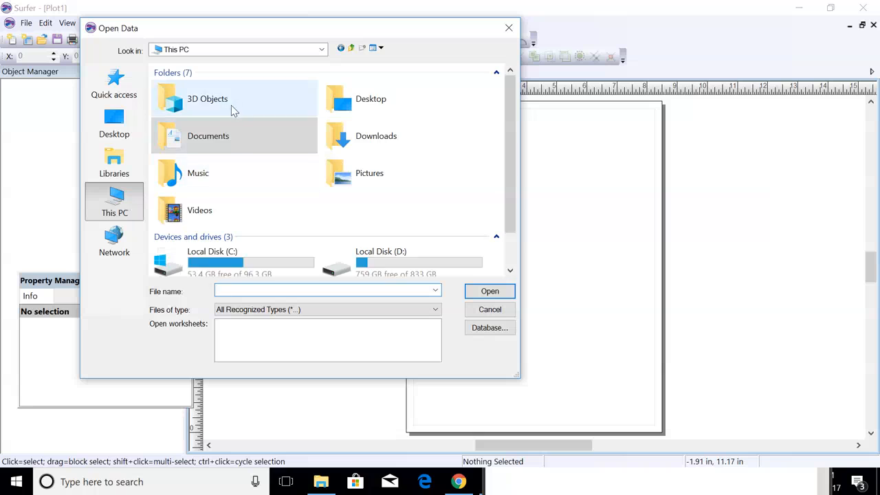
{"action": "scroll", "coordinate": [275, 151], "scroll_direction": "down", "scroll_amount": 2}
{"action": "double_click", "coordinate": [422, 214]}
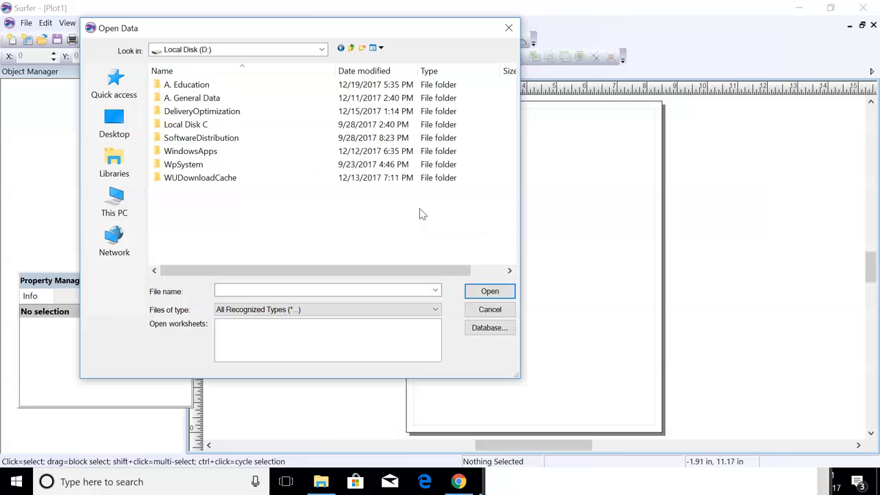
{"action": "double_click", "coordinate": [199, 86]}
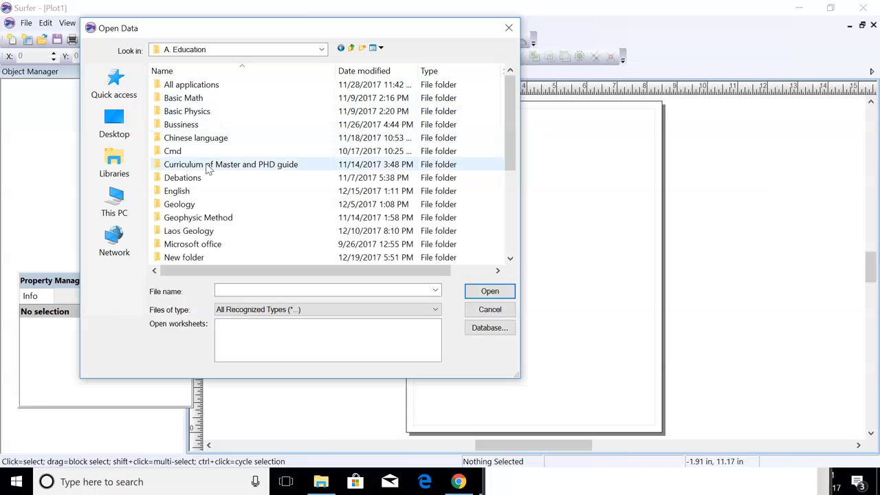
{"action": "scroll", "coordinate": [209, 175], "scroll_direction": "down", "scroll_amount": 3}
{"action": "double_click", "coordinate": [208, 99]}
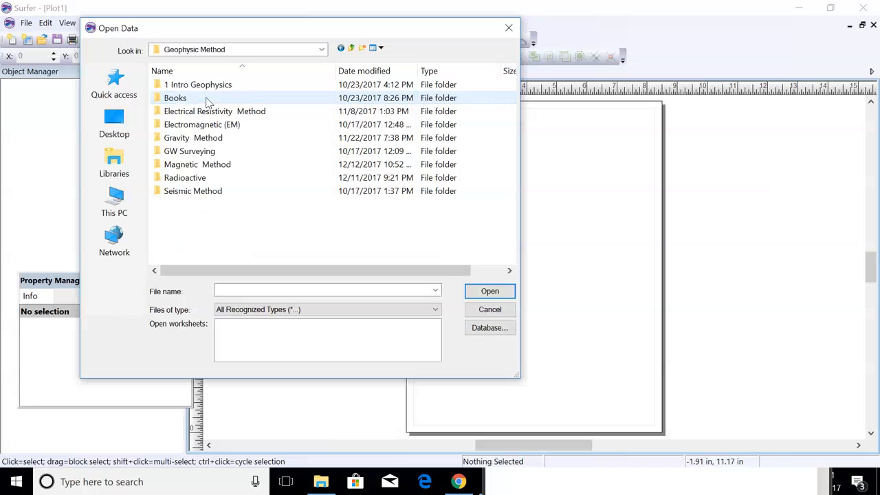
{"action": "double_click", "coordinate": [222, 179]}
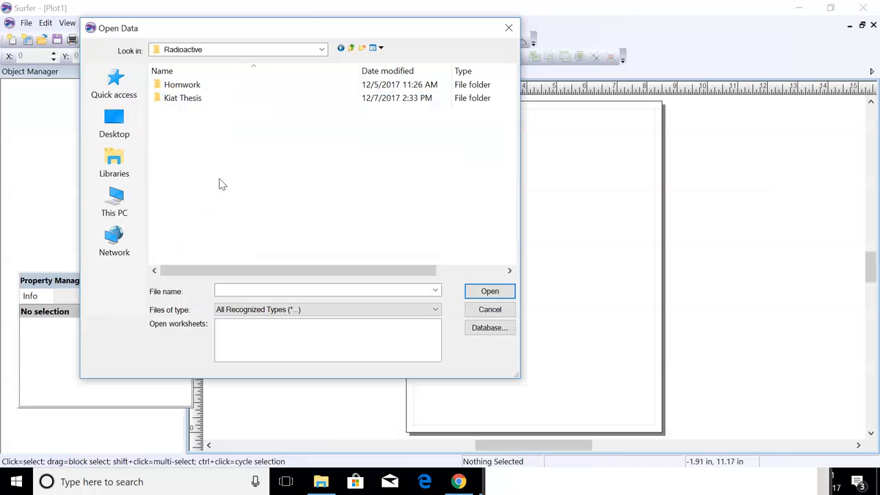
{"action": "double_click", "coordinate": [206, 90]}
{"action": "double_click", "coordinate": [208, 93]}
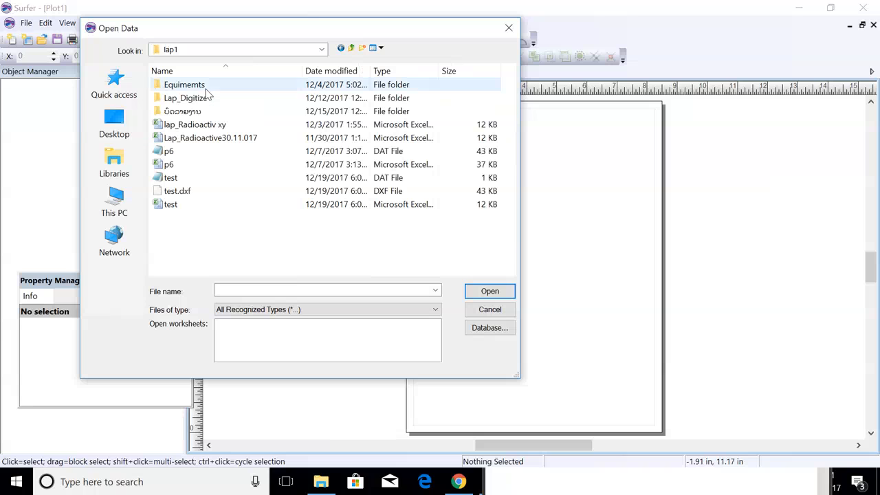
{"action": "left_click", "coordinate": [190, 204]}
{"action": "left_click", "coordinate": [490, 290]}
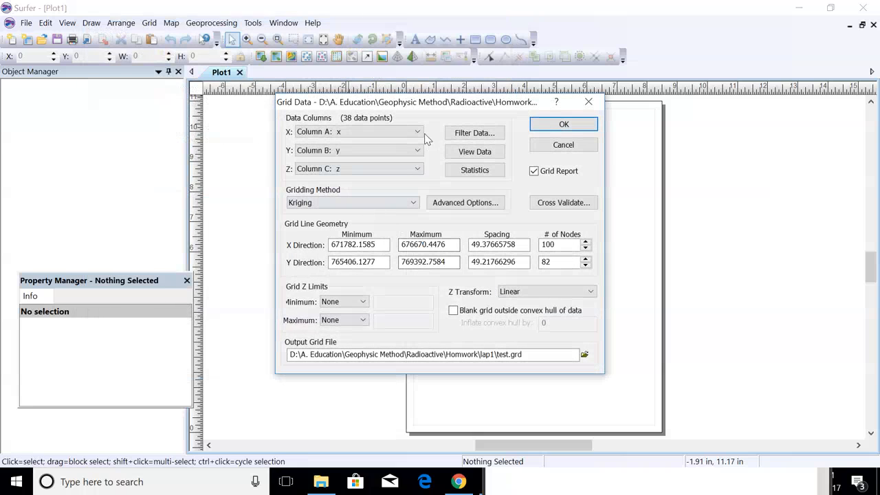
Grid with X=Column A, Y=Column B, Z=Column C using Kriging to create test.grd.
{"action": "left_click", "coordinate": [418, 132]}
{"action": "left_click", "coordinate": [418, 132]}
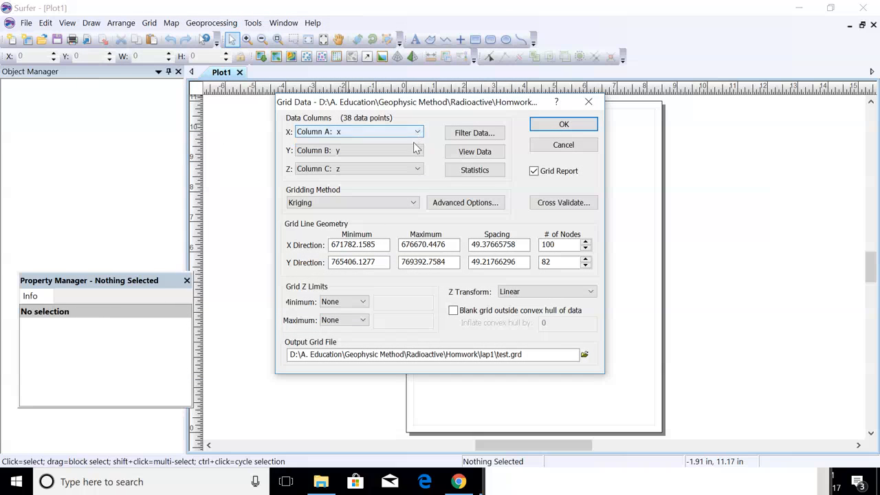
{"action": "left_click", "coordinate": [417, 150]}
{"action": "left_click", "coordinate": [416, 150]}
{"action": "left_click", "coordinate": [416, 169]}
{"action": "left_click", "coordinate": [415, 171]}
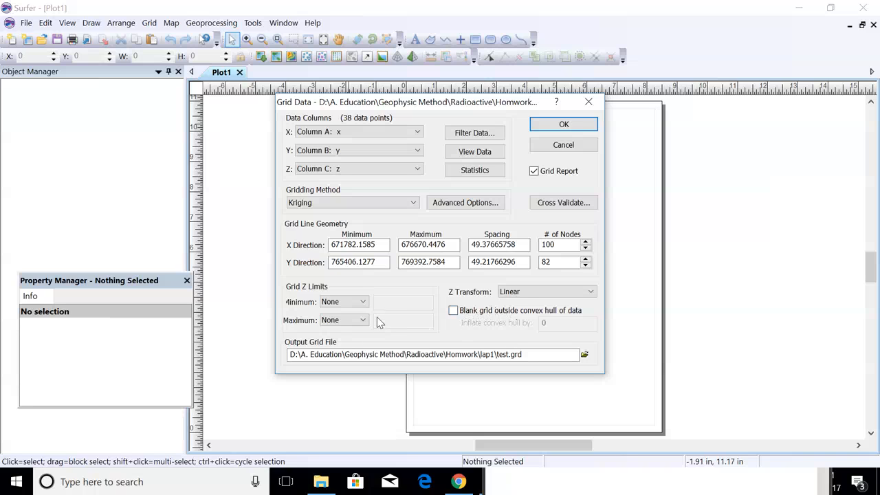
{"action": "left_click", "coordinate": [415, 201]}
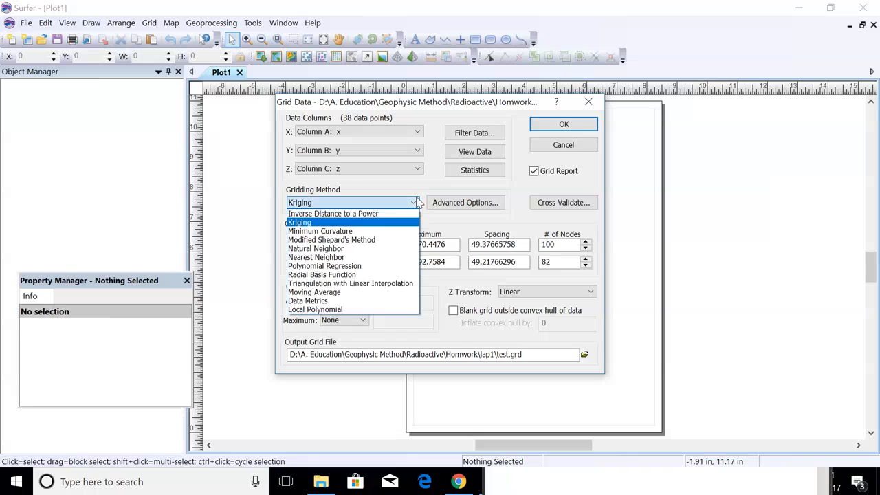
{"action": "left_click", "coordinate": [334, 224]}
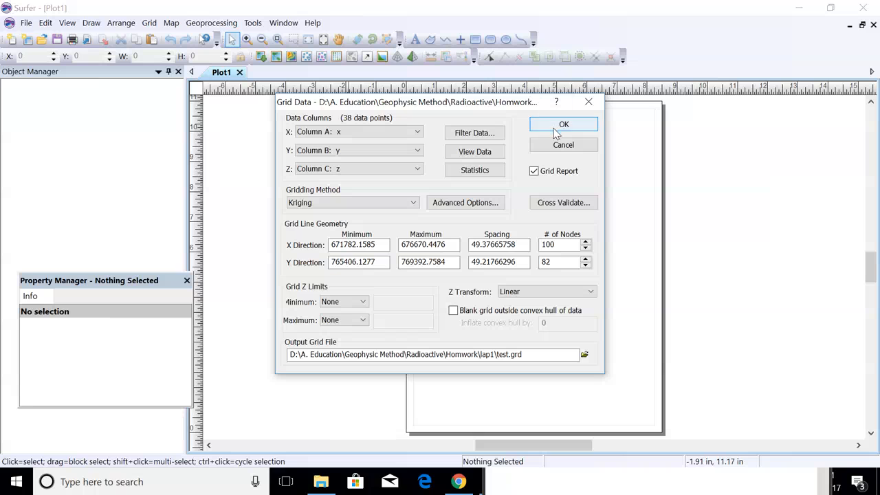
{"action": "left_click", "coordinate": [562, 126]}
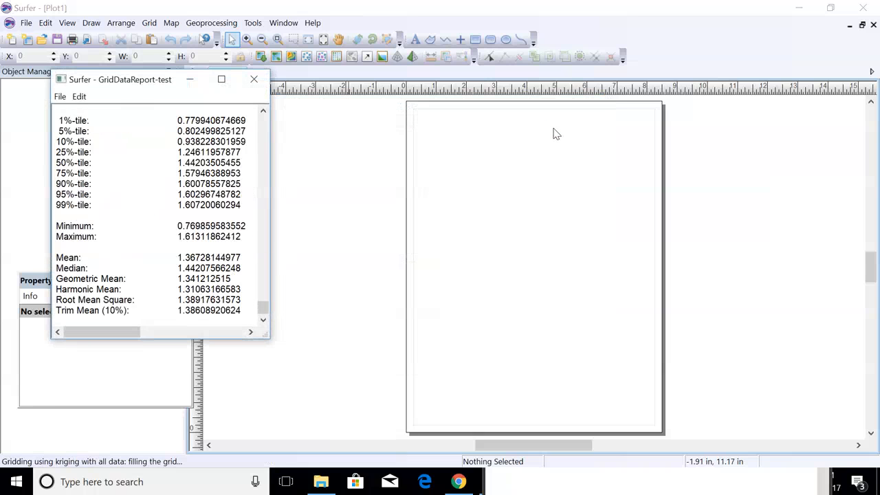
Dismiss the grid-created message and close the gridding report without saving.
{"action": "left_click", "coordinate": [263, 242]}
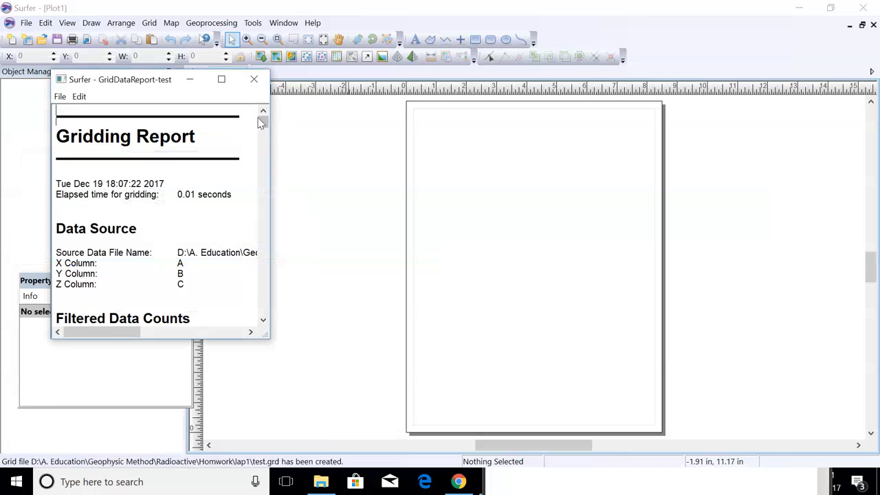
{"action": "left_click", "coordinate": [253, 79]}
{"action": "left_click", "coordinate": [165, 243]}
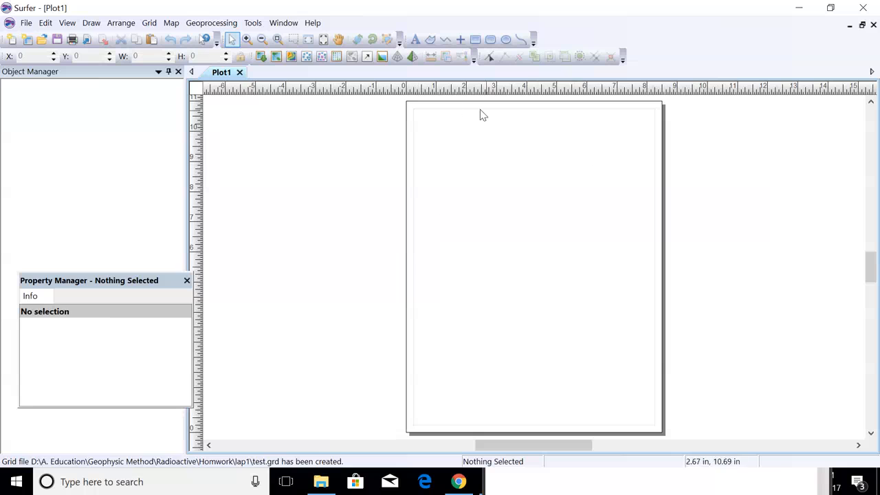
Create a new contour map from the test.grd grid file via Map > New > Contour Map.
{"action": "left_click", "coordinate": [168, 23]}
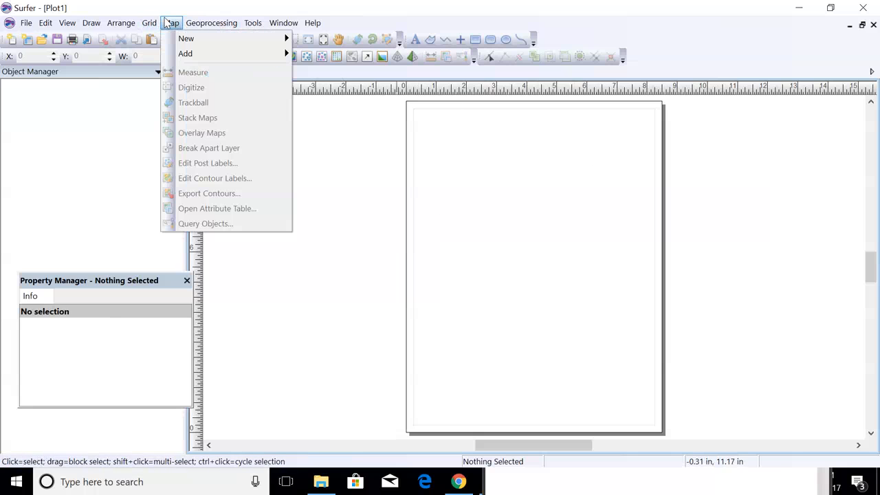
{"action": "mouse_move", "coordinate": [186, 39]}
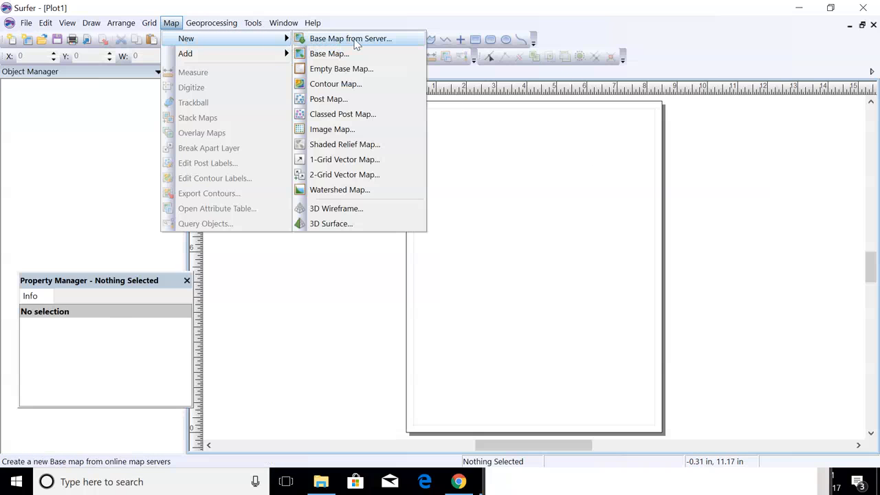
{"action": "left_click", "coordinate": [335, 84]}
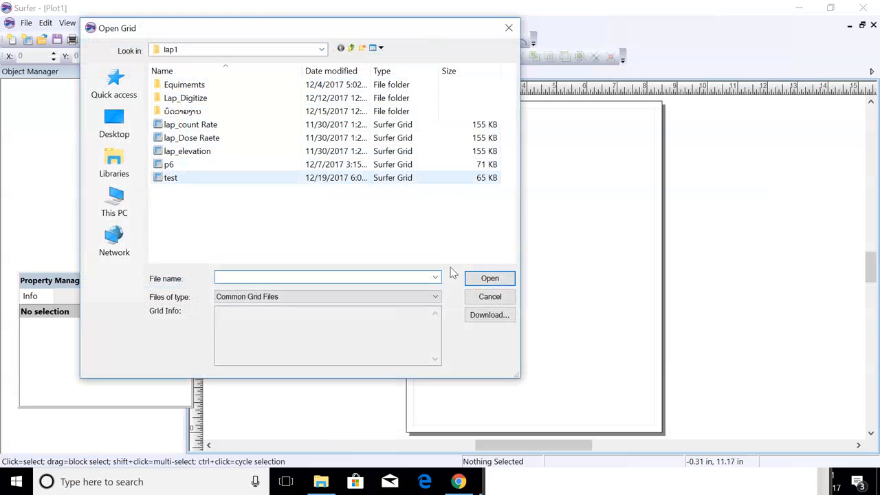
{"action": "left_click", "coordinate": [171, 177]}
{"action": "left_click", "coordinate": [490, 278]}
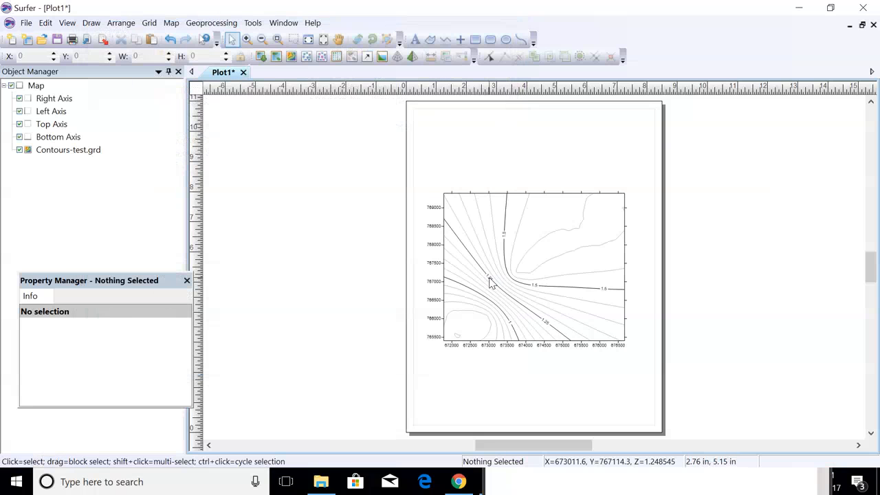
Zoom the page view in and out, then select the Contours-test.grd map.
{"action": "scroll", "coordinate": [491, 275], "scroll_direction": "up", "scroll_amount": 2}
{"action": "scroll", "coordinate": [492, 275], "scroll_direction": "up", "scroll_amount": 2}
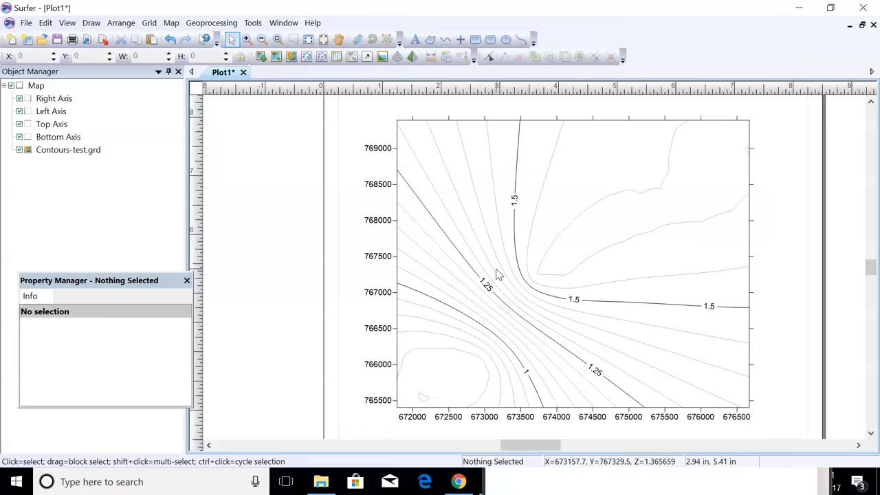
{"action": "scroll", "coordinate": [499, 274], "scroll_direction": "down", "scroll_amount": 3}
{"action": "scroll", "coordinate": [500, 273], "scroll_direction": "down", "scroll_amount": 2}
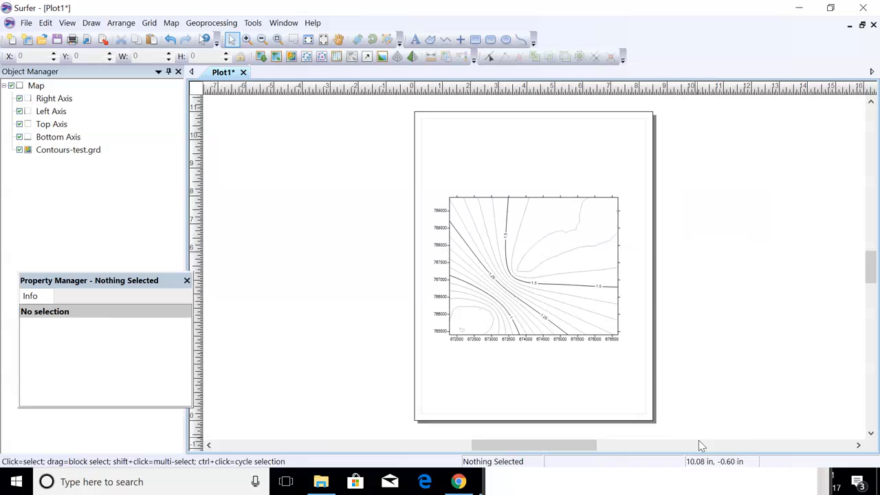
{"action": "left_click_drag", "start_coordinate": [596, 447], "coordinate": [601, 447]}
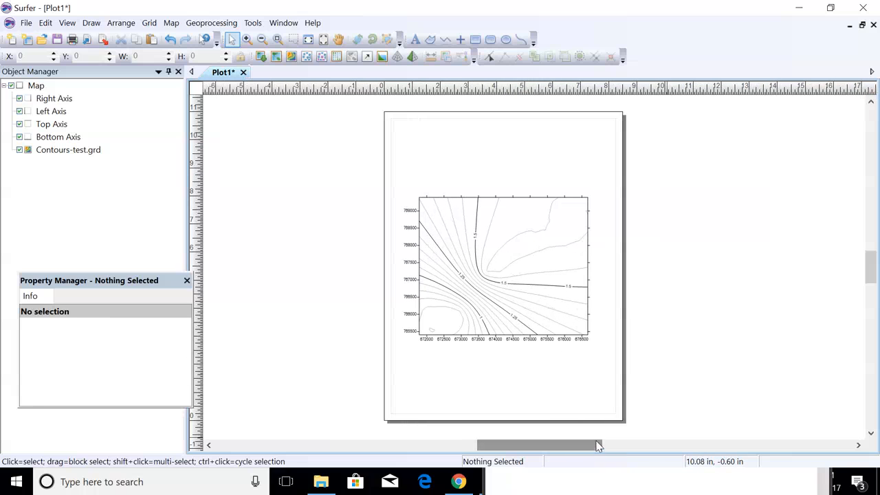
{"action": "left_click", "coordinate": [484, 292]}
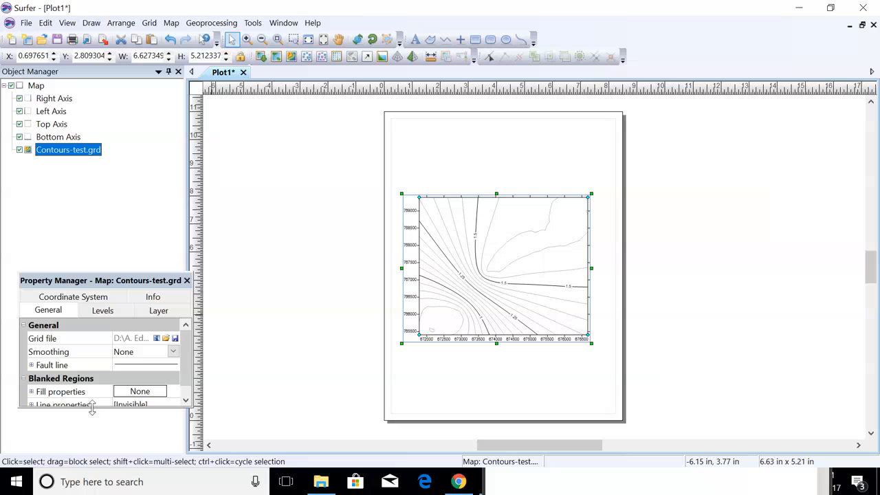
Resize and re-dock the map Property Manager panel, briefly checking its coordinate system settings.
{"action": "left_click_drag", "start_coordinate": [92, 408], "coordinate": [92, 450]}
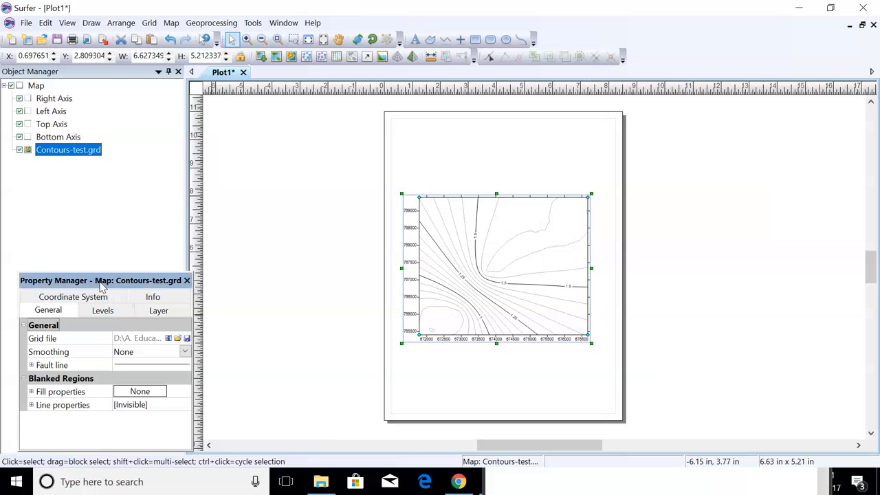
{"action": "left_click_drag", "start_coordinate": [89, 275], "coordinate": [90, 258]}
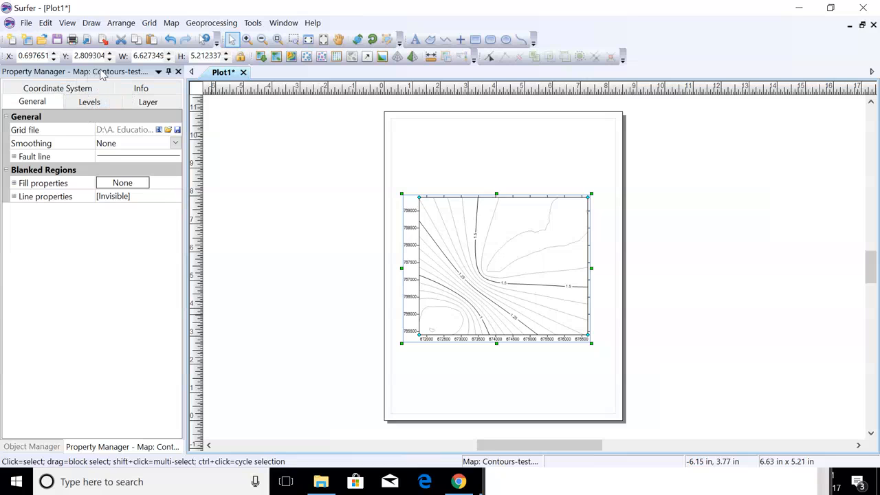
{"action": "left_click_drag", "start_coordinate": [103, 73], "coordinate": [108, 195]}
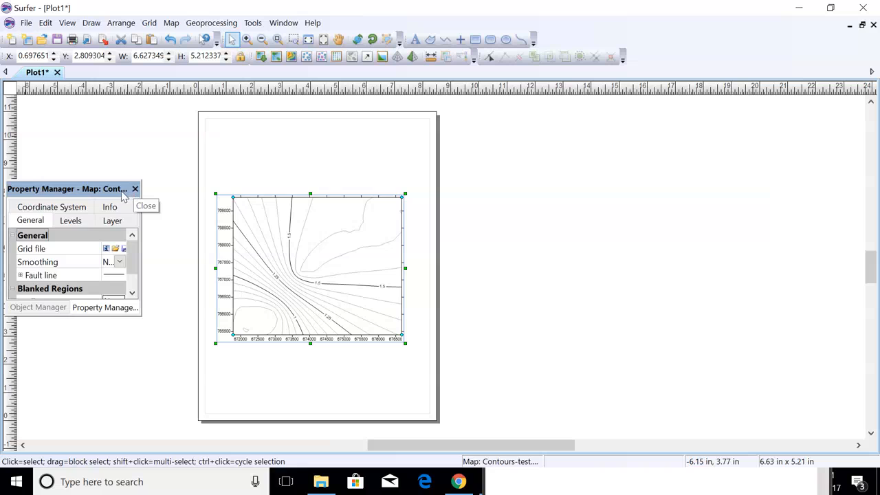
{"action": "double_click", "coordinate": [107, 190]}
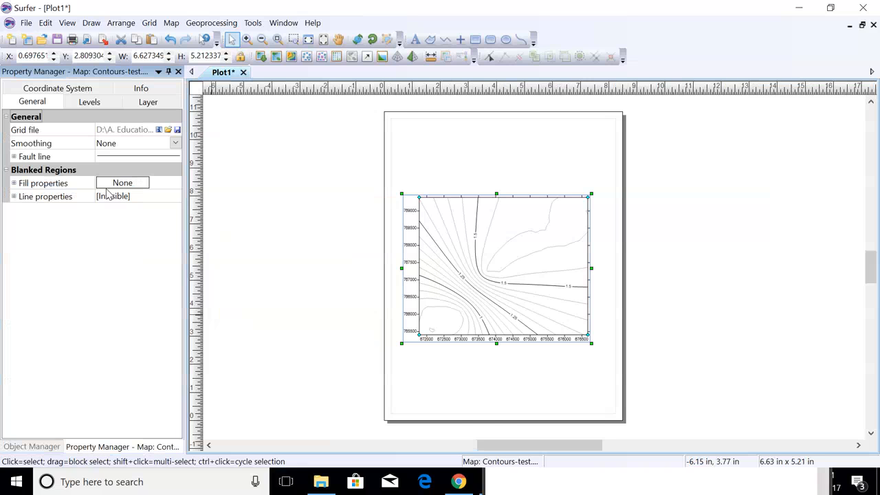
{"action": "left_click", "coordinate": [81, 88]}
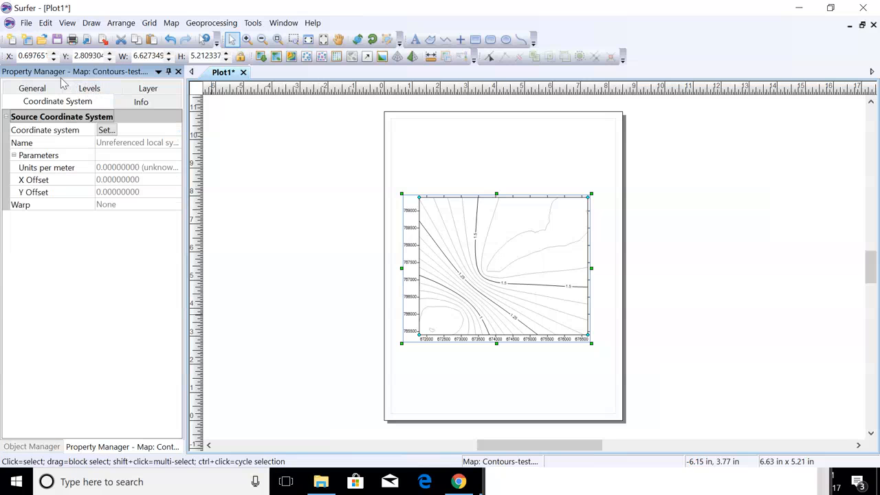
{"action": "left_click", "coordinate": [32, 88]}
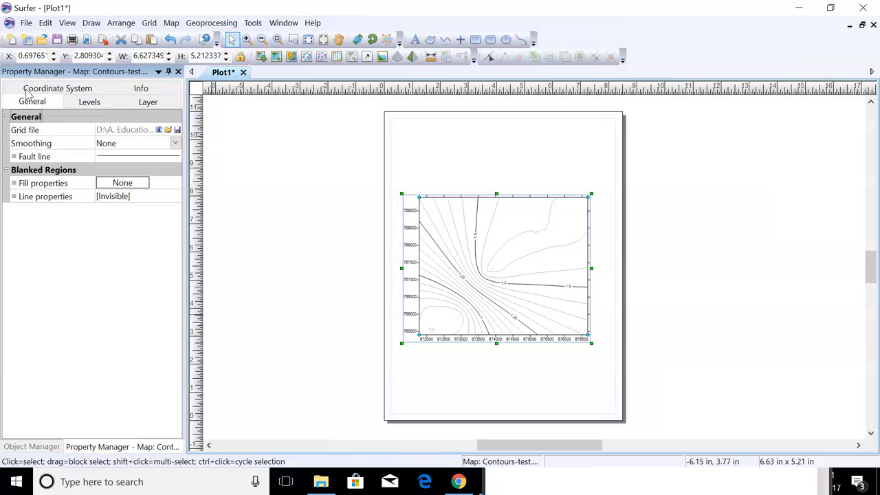
{"action": "left_click", "coordinate": [534, 250]}
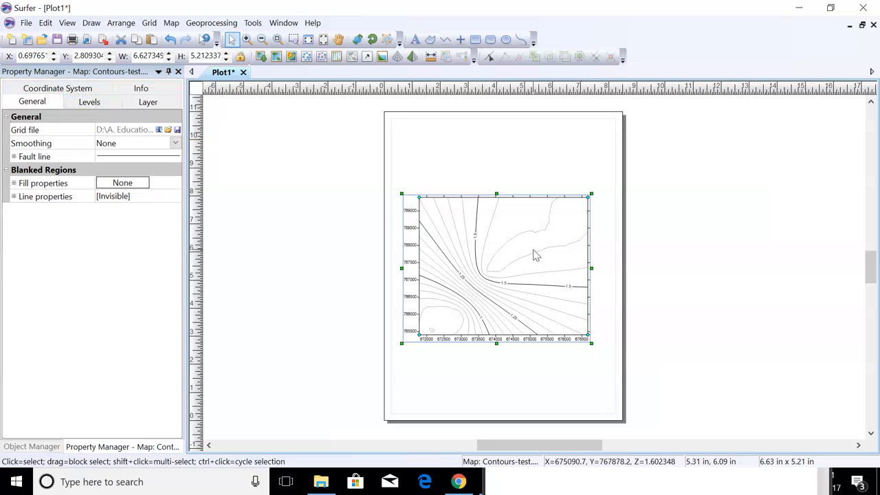
Float the Property Manager, expand its Line properties, and enlarge the floating window.
{"action": "left_click", "coordinate": [158, 72]}
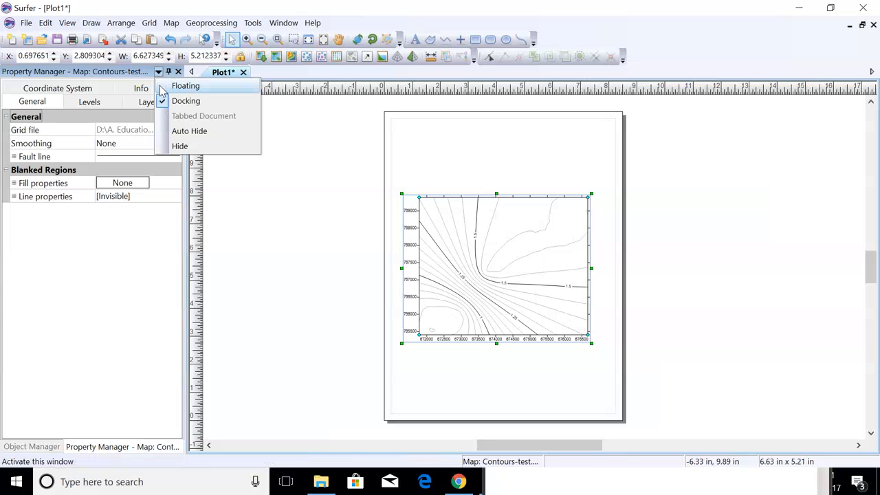
{"action": "left_click", "coordinate": [162, 92]}
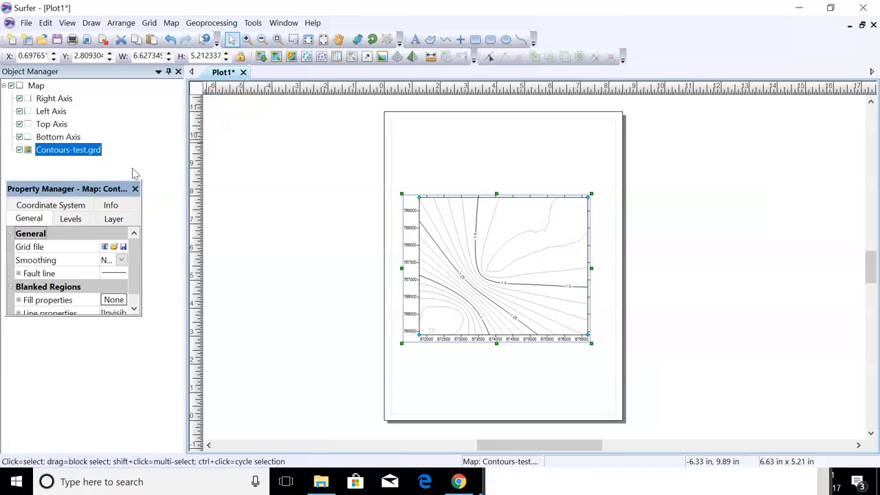
{"action": "left_click", "coordinate": [115, 312]}
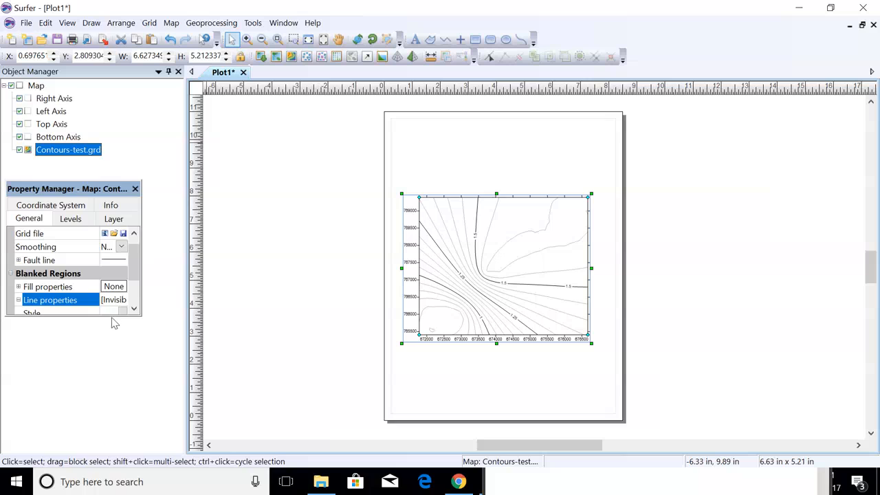
{"action": "left_click_drag", "start_coordinate": [114, 316], "coordinate": [114, 446]}
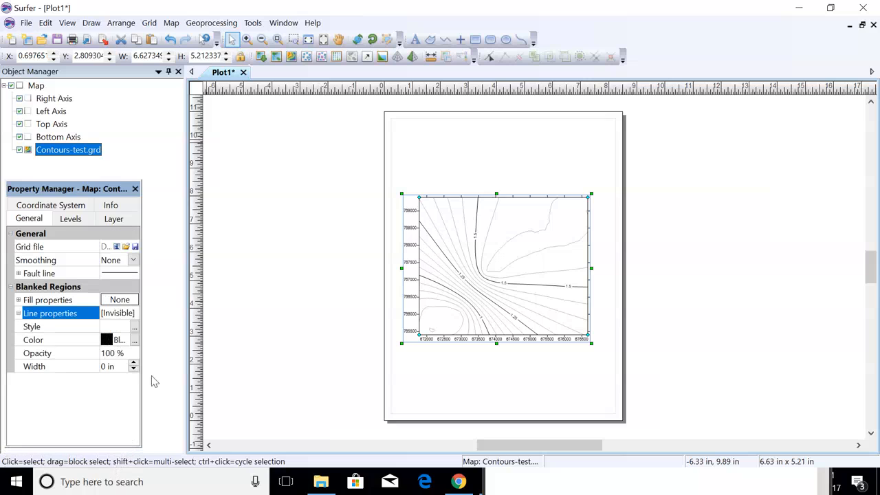
{"action": "left_click_drag", "start_coordinate": [143, 306], "coordinate": [182, 306]}
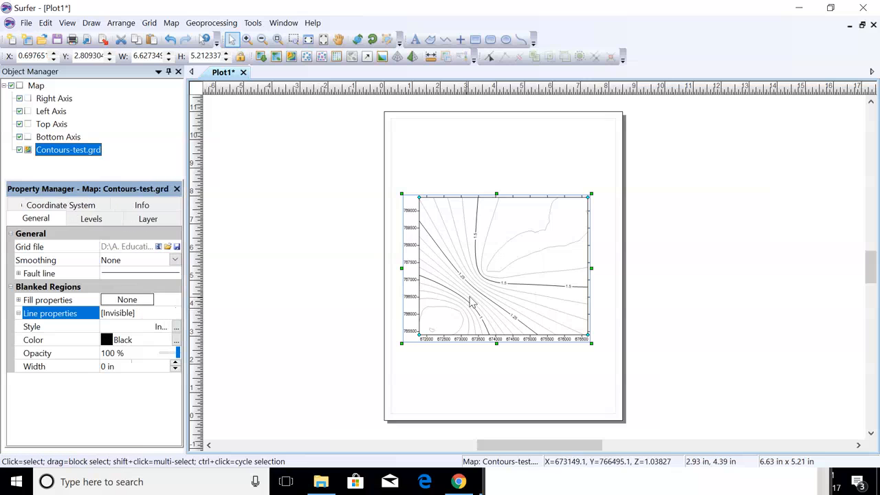
{"action": "left_click", "coordinate": [88, 220]}
Turn on Fill contours and set the fill colours to Rainbow instead of Terrain.
{"action": "left_click", "coordinate": [106, 352]}
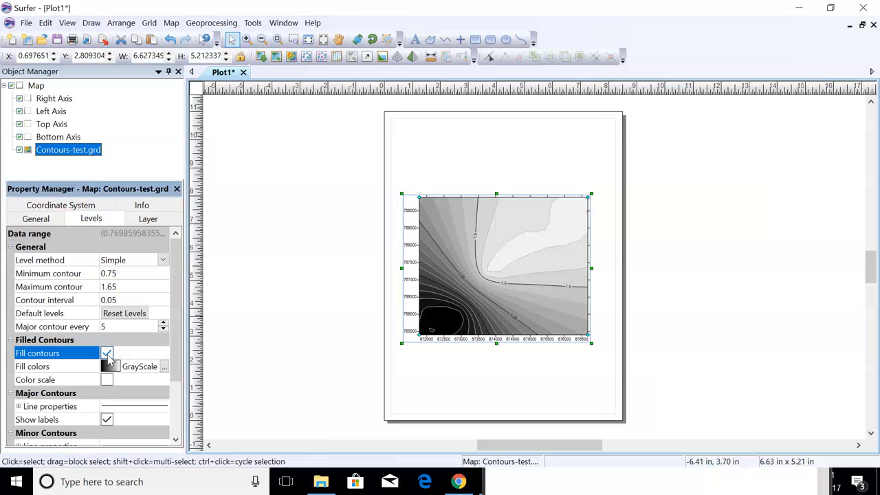
{"action": "left_click", "coordinate": [110, 367]}
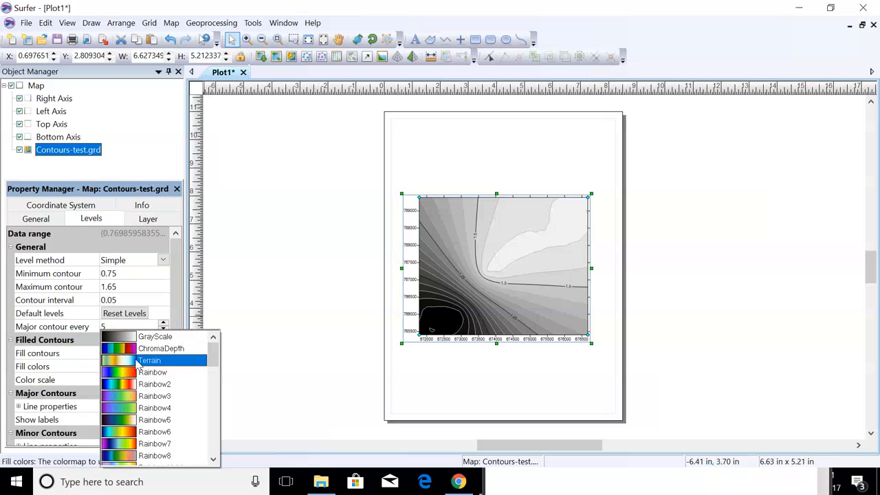
{"action": "left_click", "coordinate": [134, 361]}
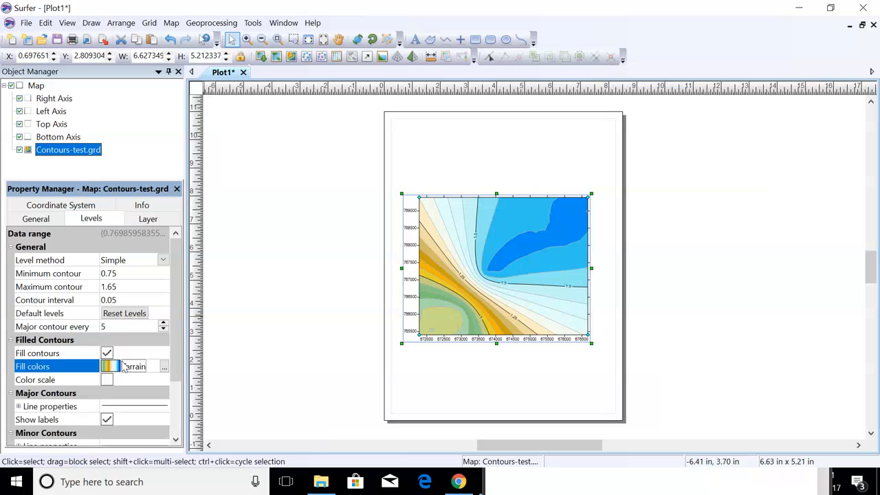
{"action": "left_click", "coordinate": [110, 366]}
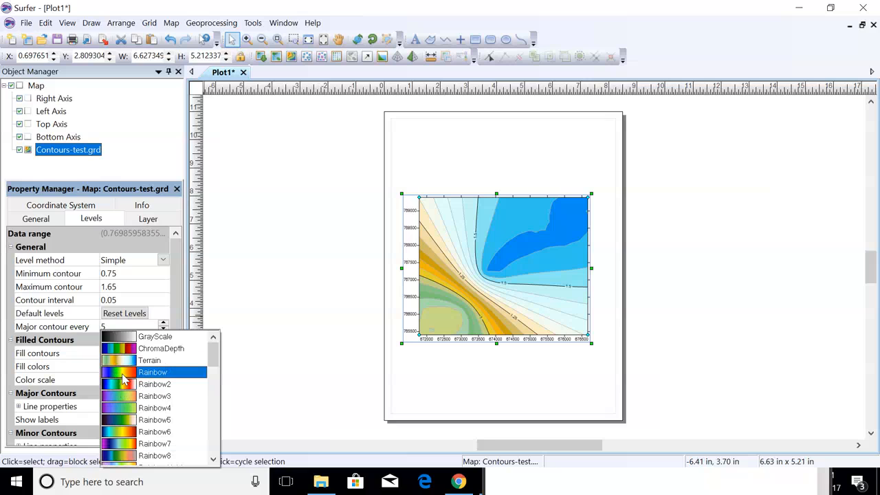
{"action": "left_click", "coordinate": [137, 373]}
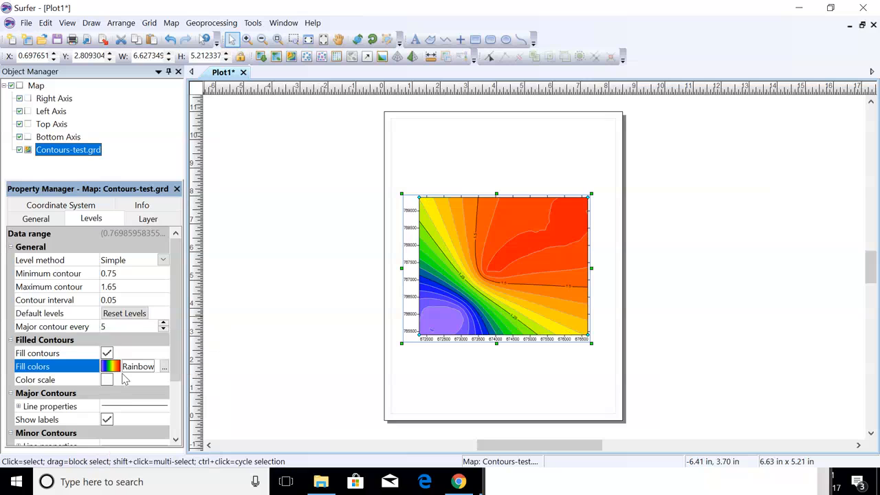
Set Major contour every to 3 and apply the contour settings to the map.
{"action": "left_click", "coordinate": [164, 329]}
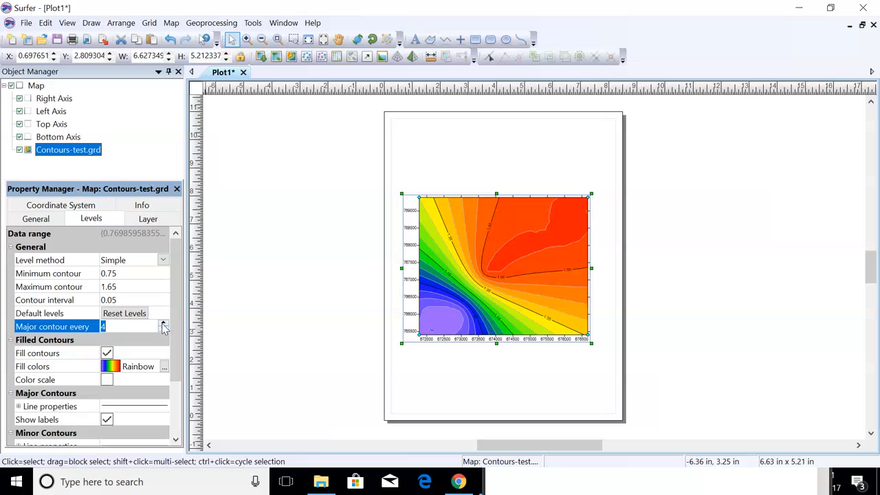
{"action": "left_click", "coordinate": [163, 324]}
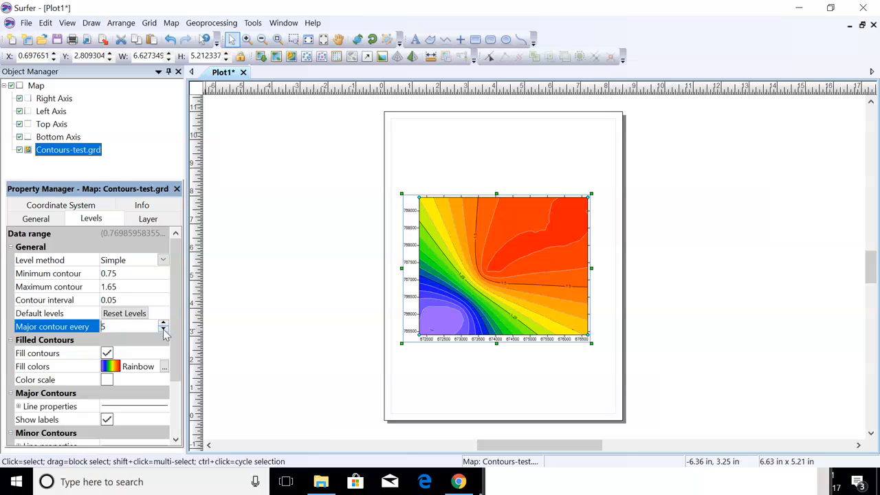
{"action": "double_click", "coordinate": [164, 331]}
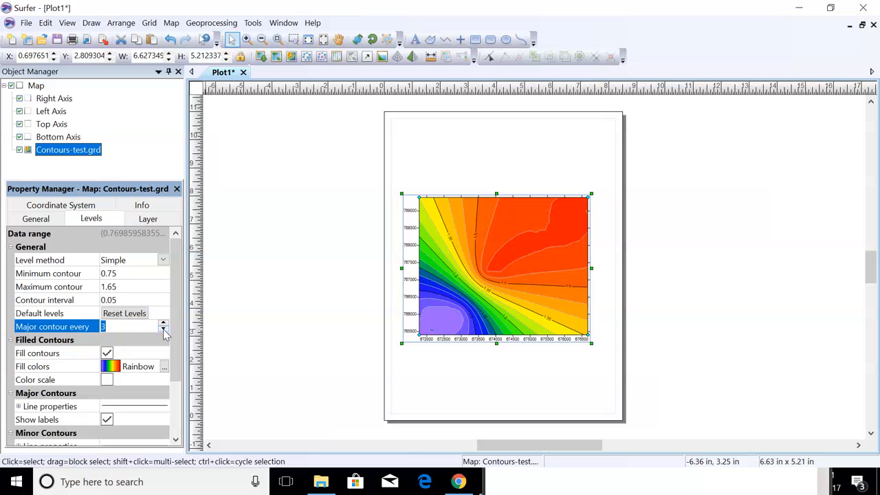
{"action": "scroll", "coordinate": [125, 369], "scroll_direction": "down", "scroll_amount": 2}
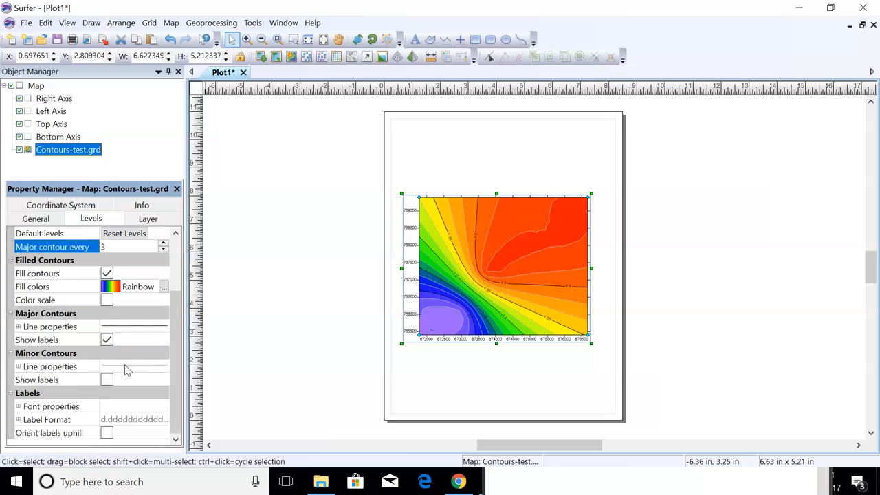
{"action": "left_click", "coordinate": [491, 268]}
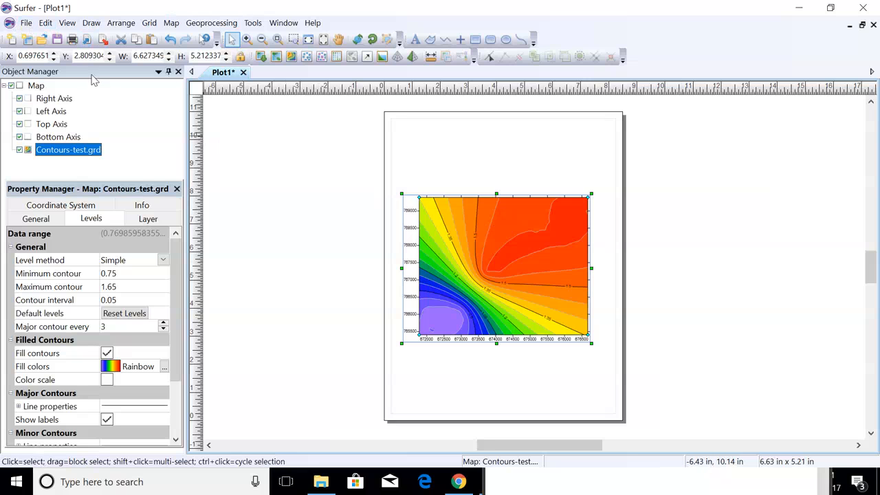
{"action": "left_click", "coordinate": [26, 22]}
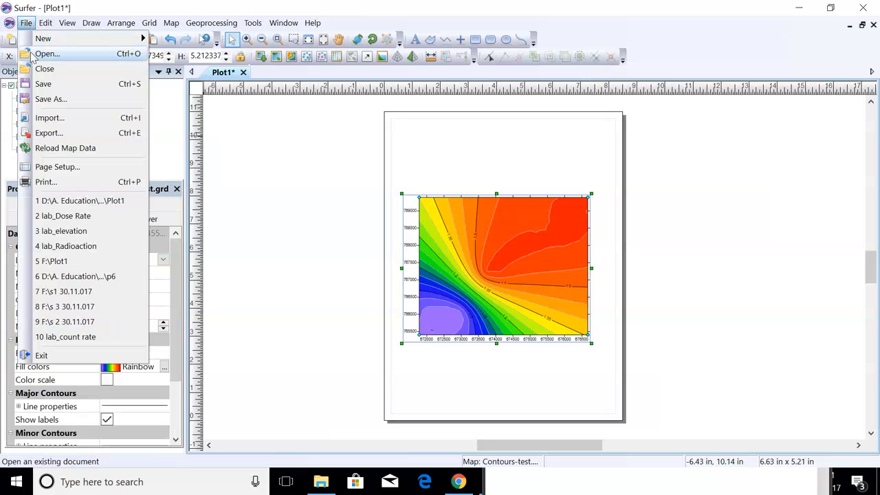
Export the map as JPEG file 'tess' in lap1, then minimize Surfer.
{"action": "left_click", "coordinate": [48, 132]}
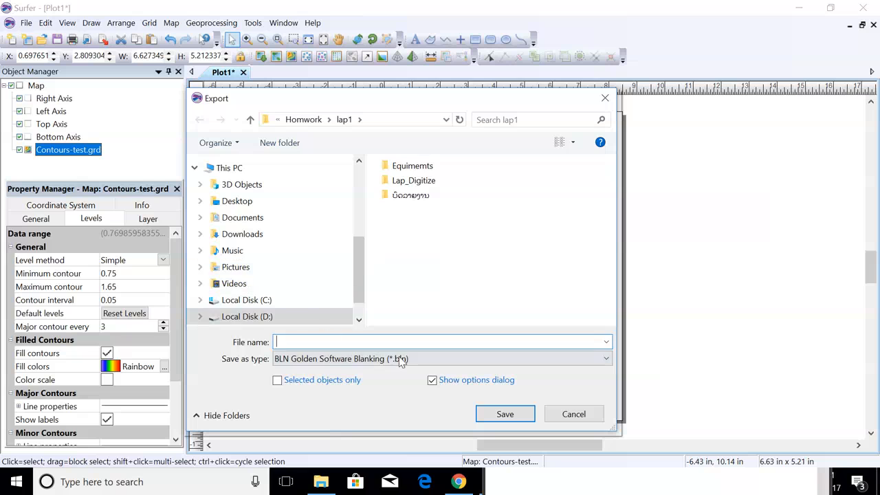
{"action": "left_click", "coordinate": [400, 359]}
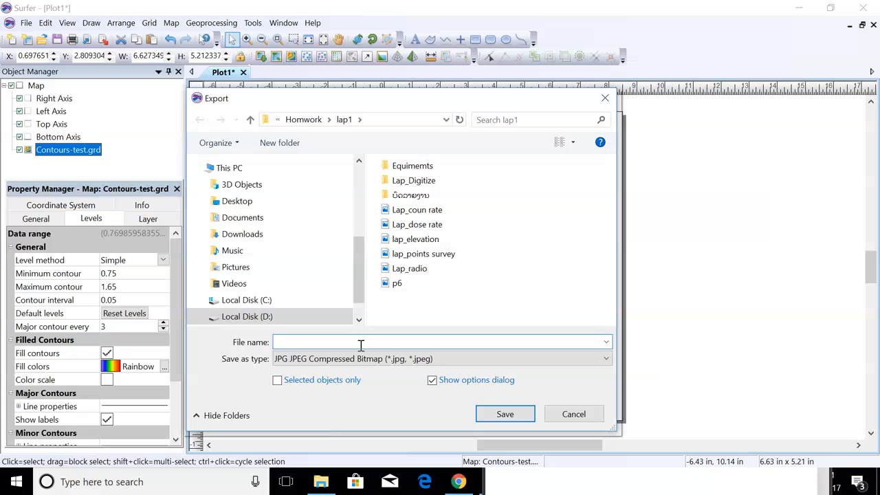
{"action": "type", "text": "tes"}
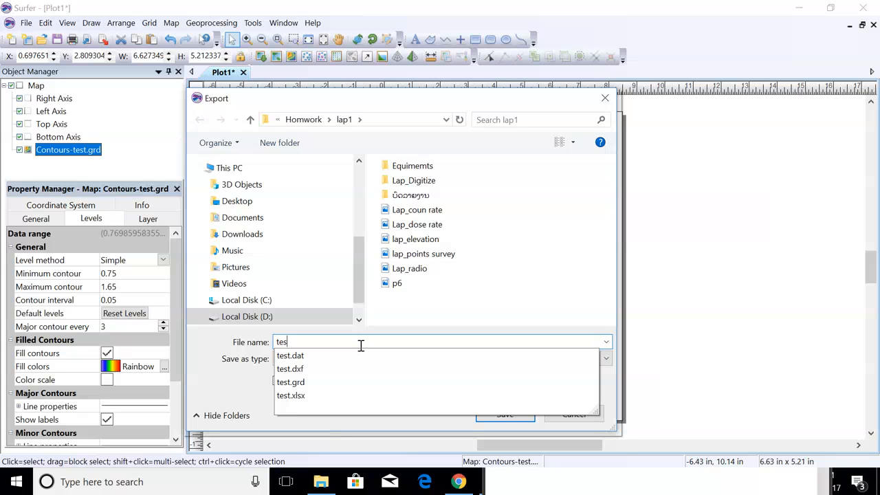
{"action": "type", "text": "s"}
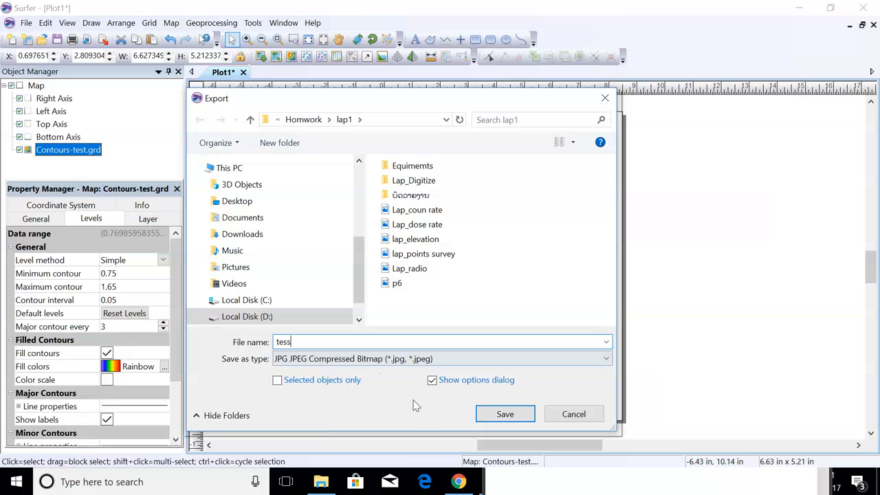
{"action": "left_click", "coordinate": [516, 416]}
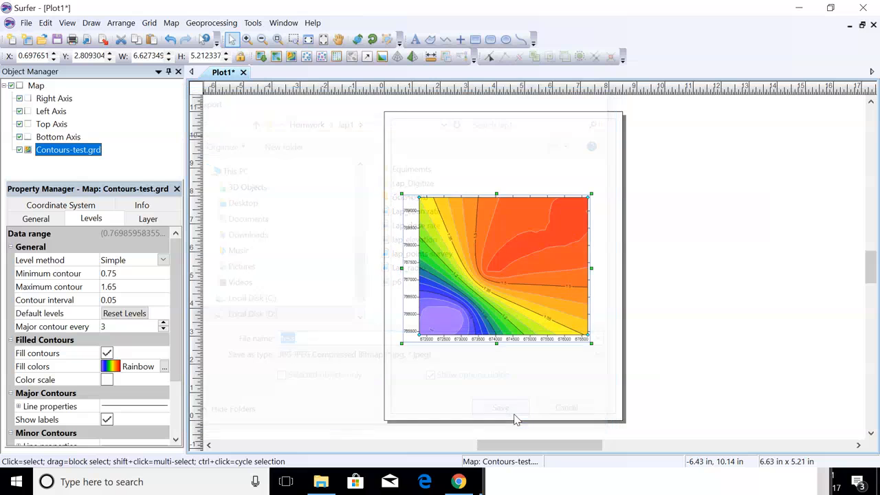
{"action": "left_click", "coordinate": [462, 380]}
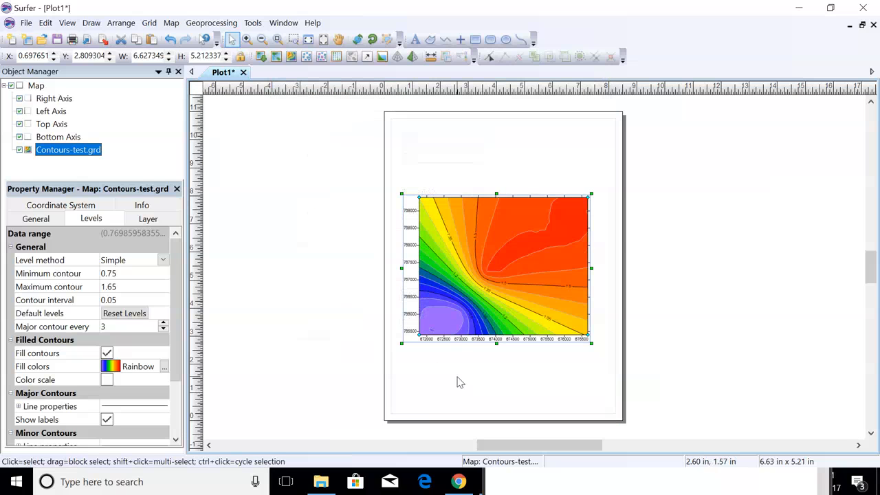
{"action": "left_click", "coordinate": [799, 8]}
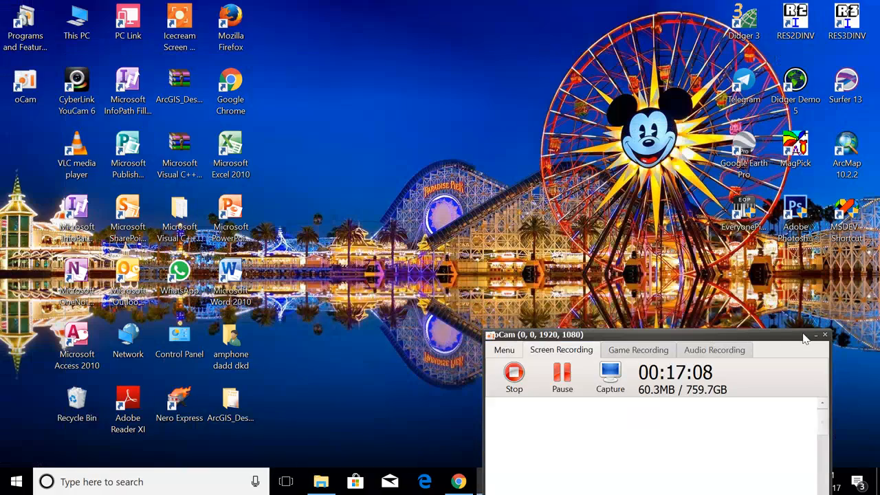
Open tess.jpg from the lap1 folder in File Explorer so it appears in Photos.
{"action": "left_click", "coordinate": [321, 481]}
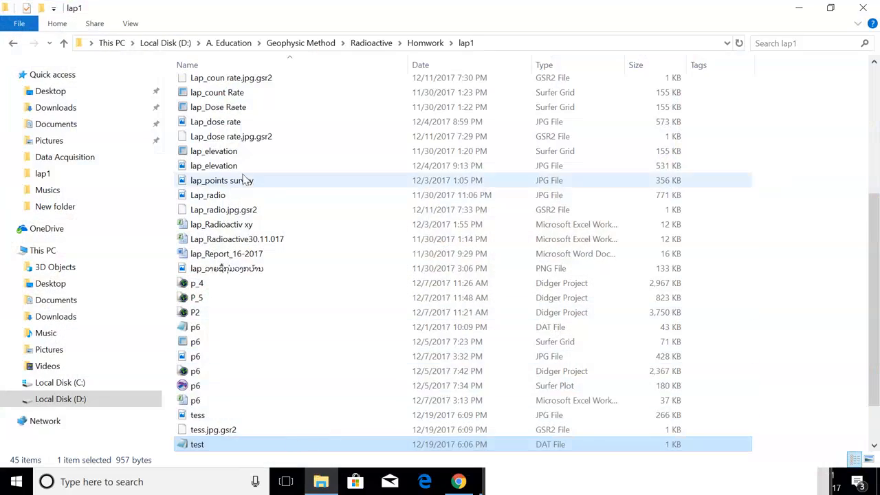
{"action": "scroll", "coordinate": [253, 213], "scroll_direction": "down", "scroll_amount": 2}
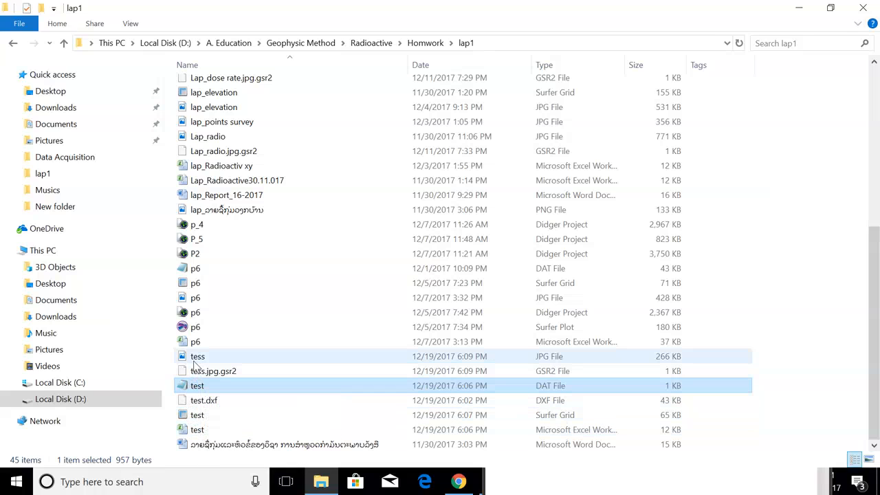
{"action": "double_click", "coordinate": [196, 362]}
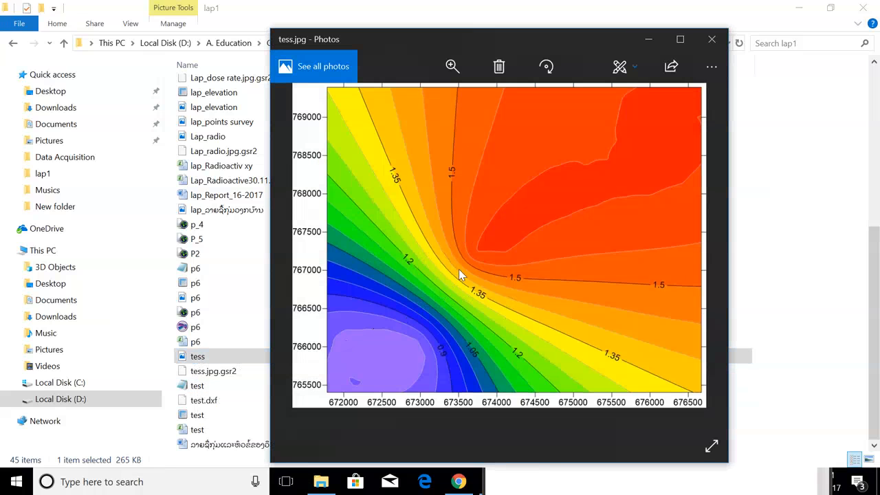
Maximize the tess image in Photos, then minimize Photos to return to lap1.
{"action": "left_click", "coordinate": [679, 39]}
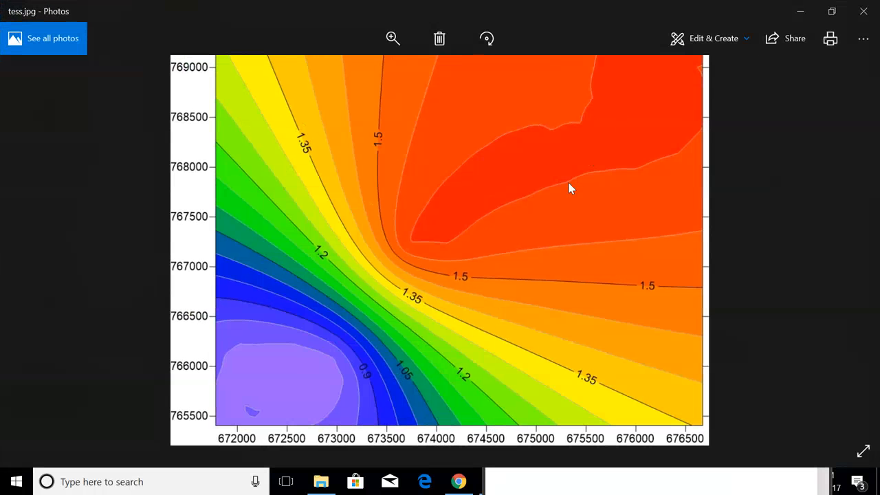
{"action": "left_click", "coordinate": [802, 13]}
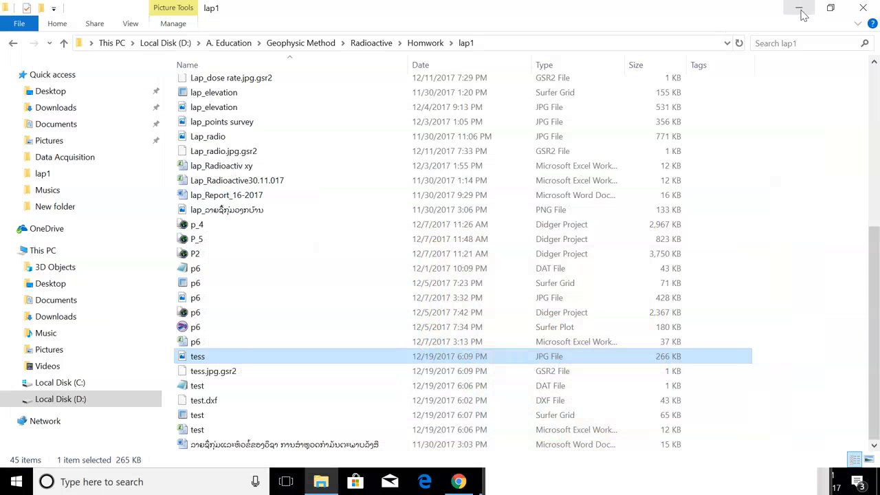